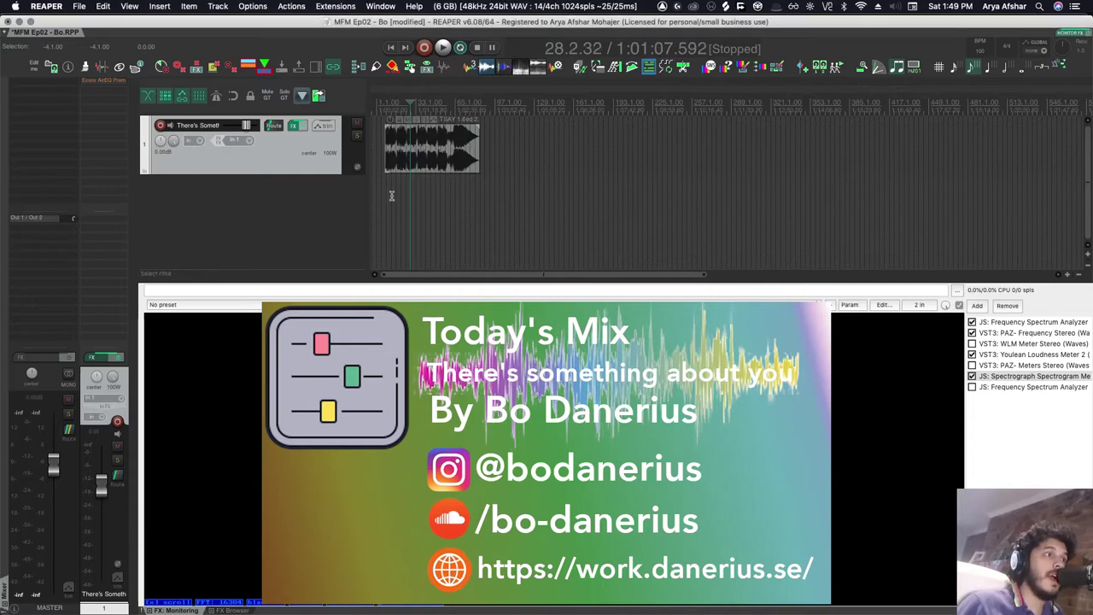
Look through the monitoring effects one by one, from PAZ Frequency and the loudness meters to the Spectrograph and TG Meter Bridge
left_click(69, 68)
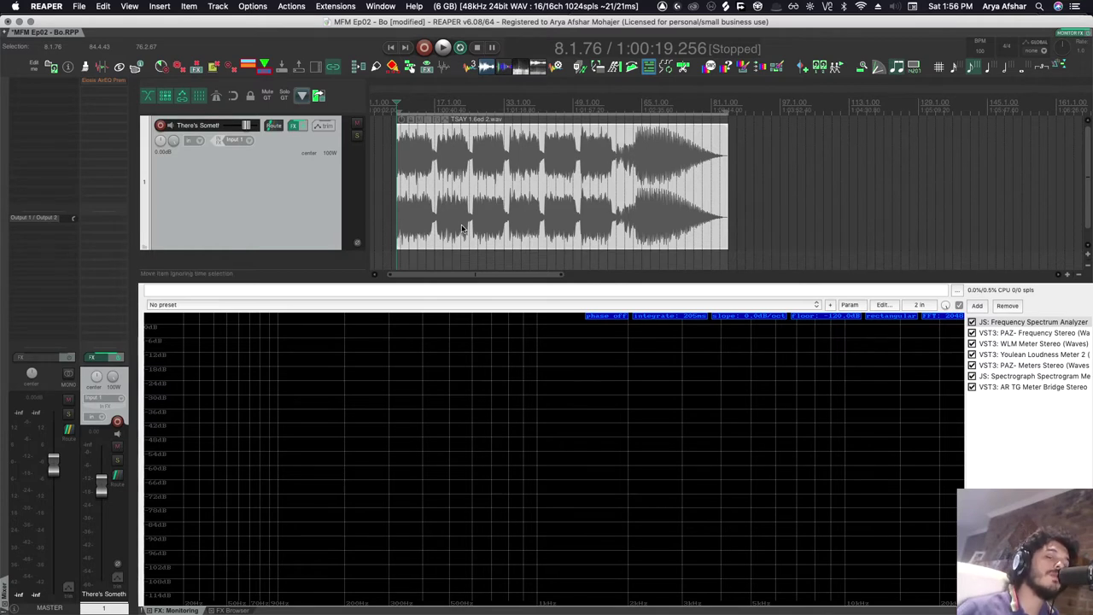
scroll(461, 229, "down", 1)
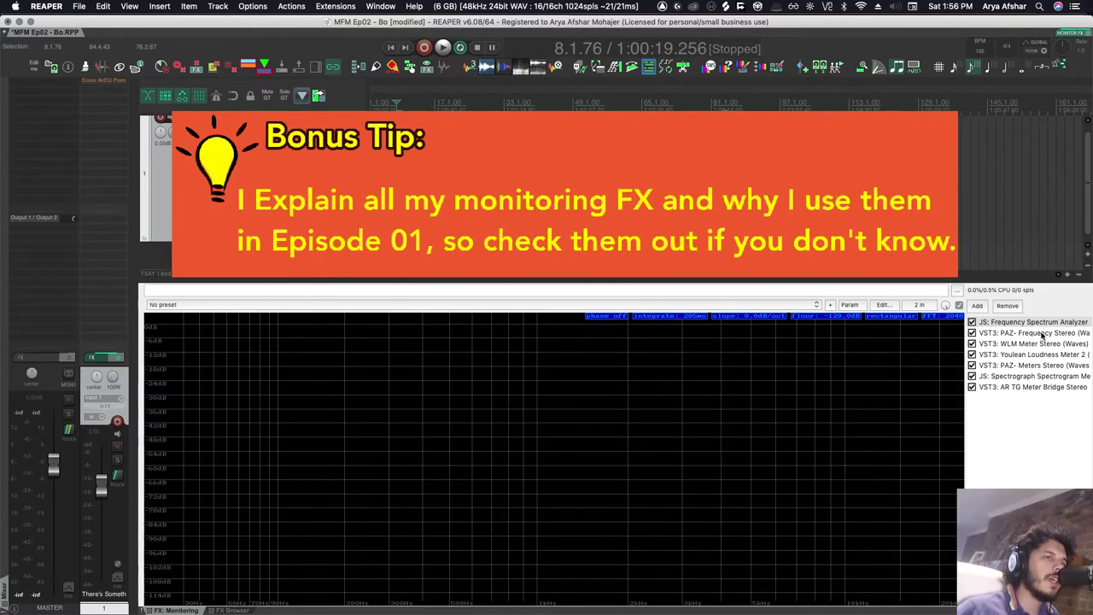
left_click(1035, 333)
left_click(1035, 343)
left_click(1035, 354)
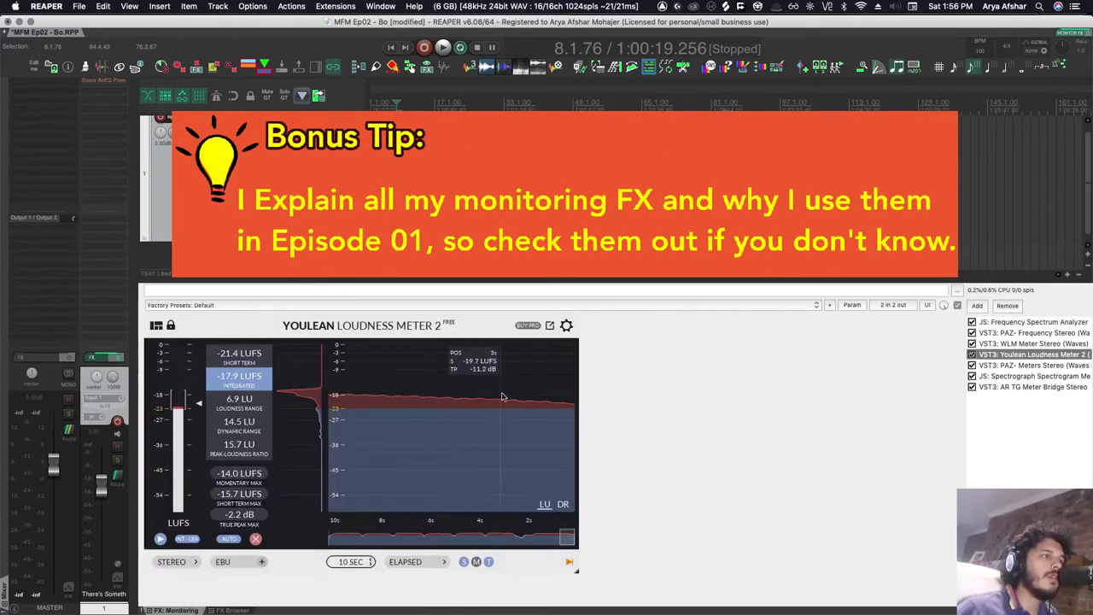
left_click(1037, 343)
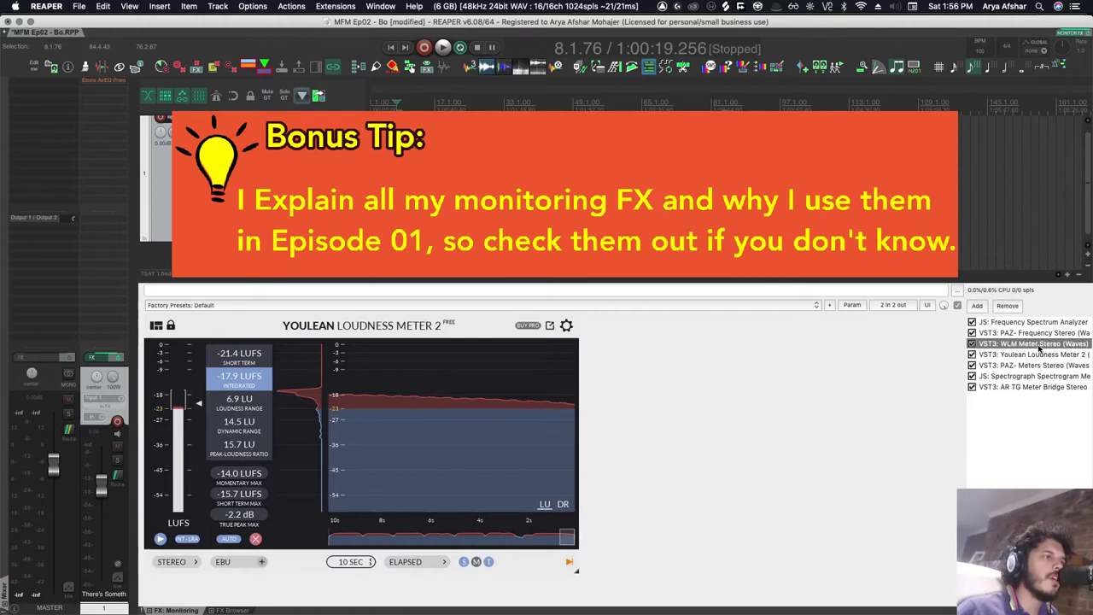
left_click(1019, 376)
left_click(1008, 386)
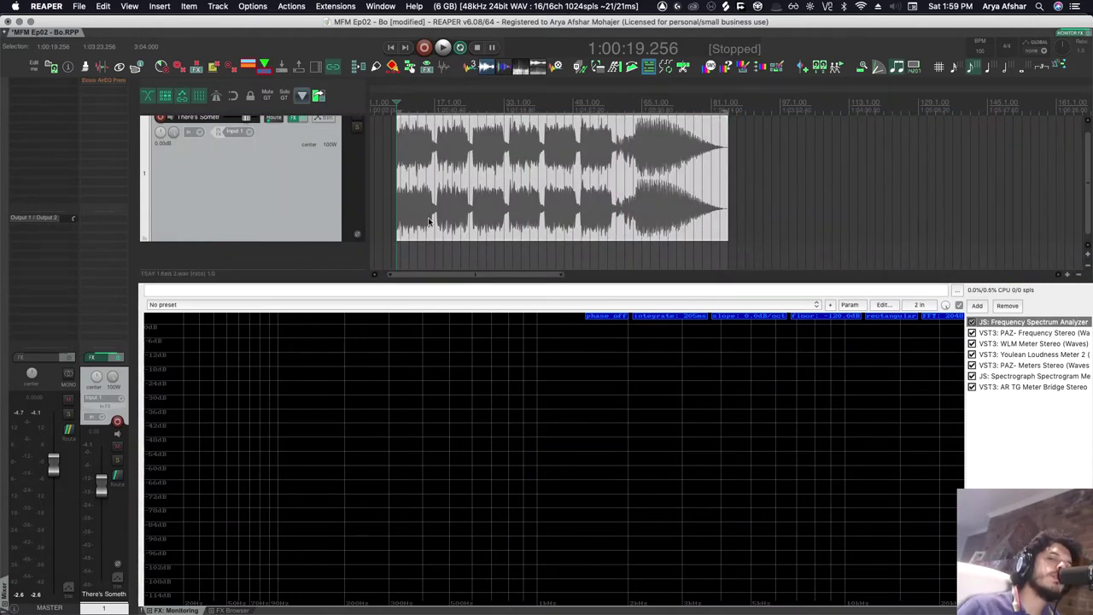
Play the mix from its start and check it on every monitoring effect, from TG Meter Bridge up to the Frequency Spectrum Analyzer
key("space")
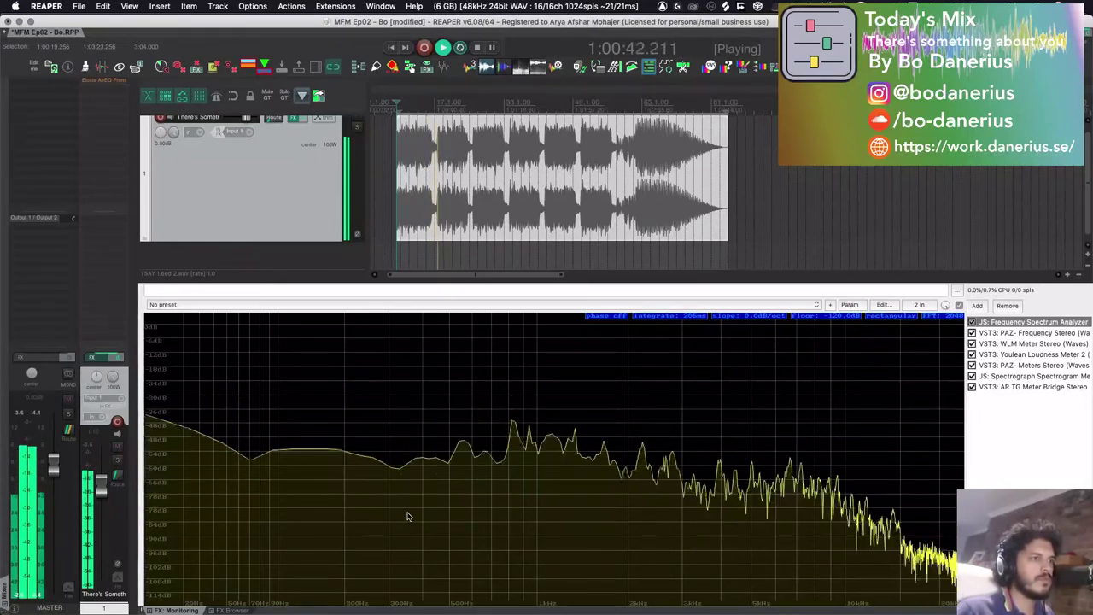
left_click(1032, 387)
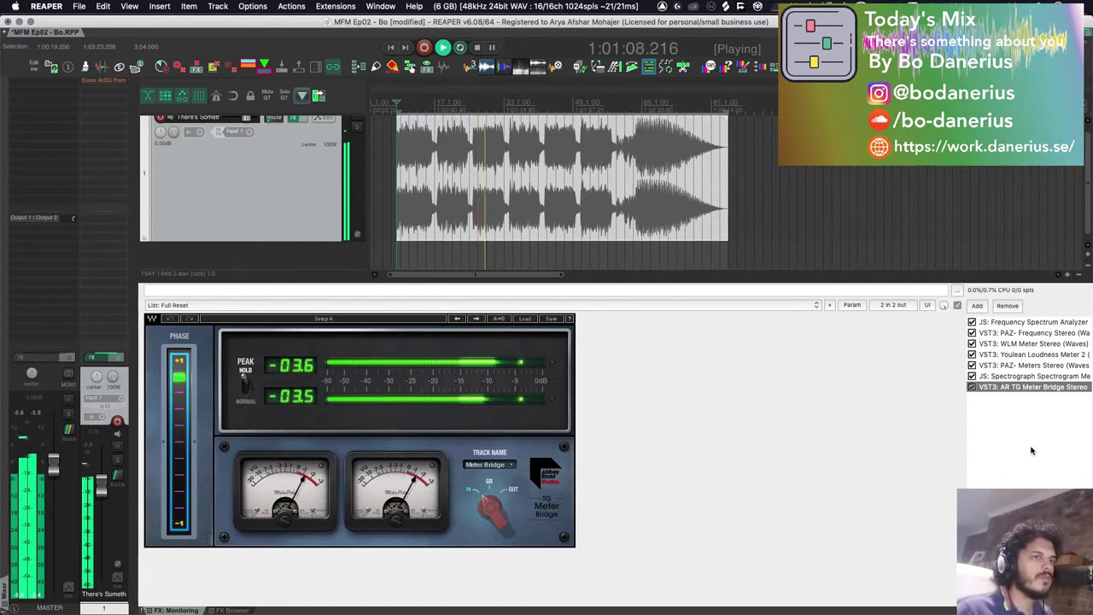
left_click(1019, 378)
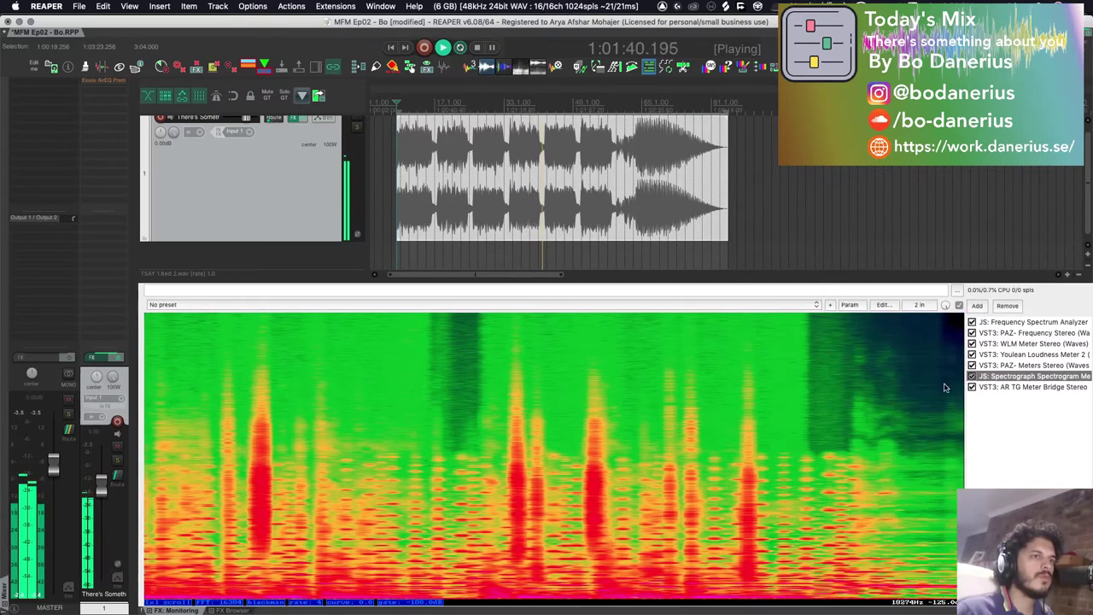
left_click(1001, 364)
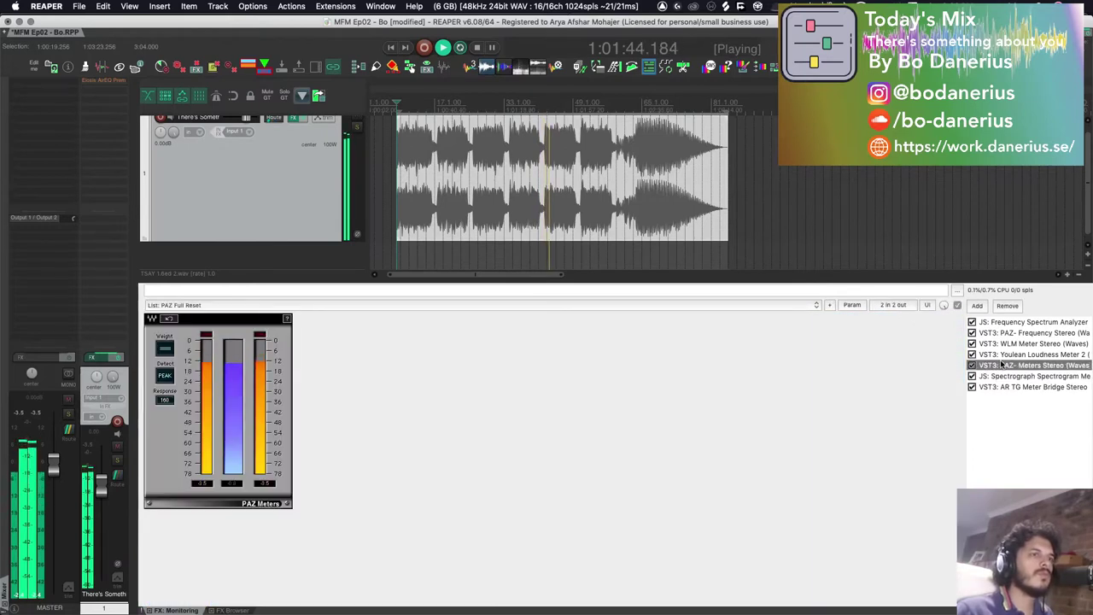
left_click(1008, 355)
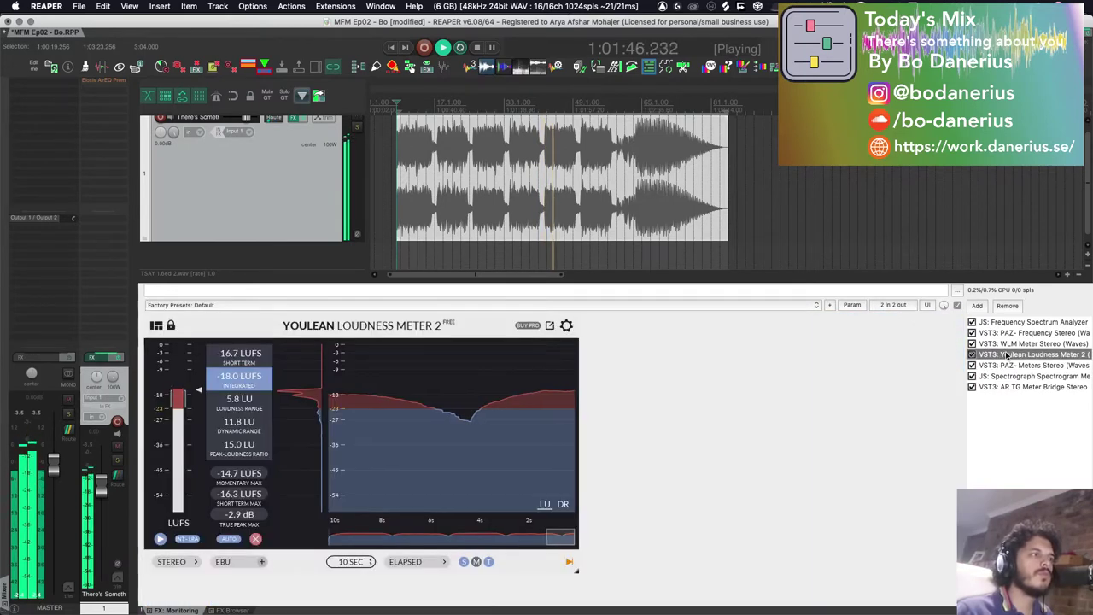
left_click(1011, 344)
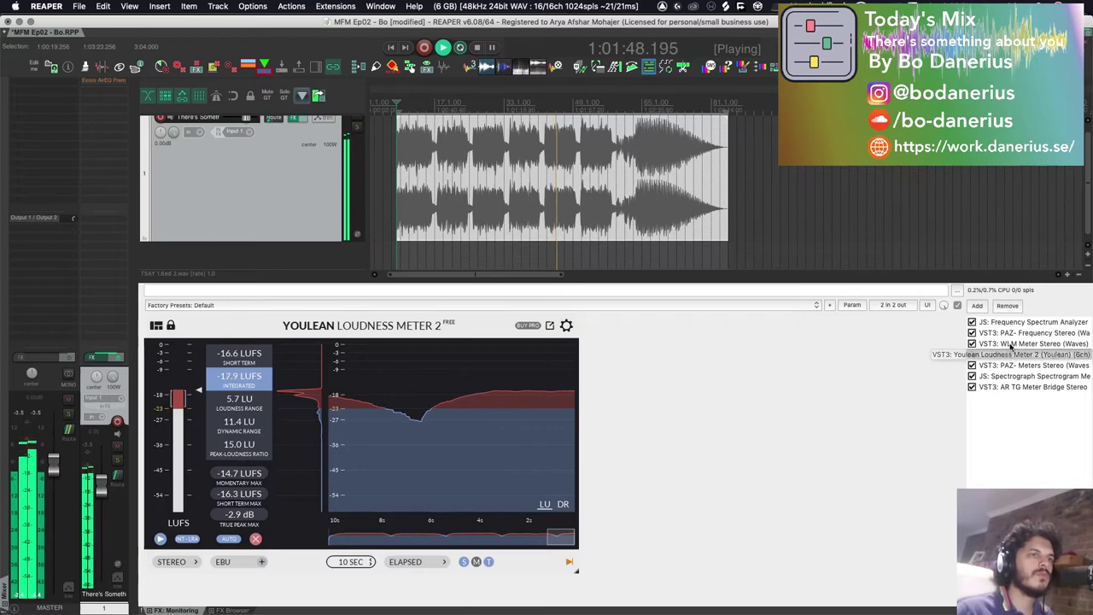
left_click(1008, 333)
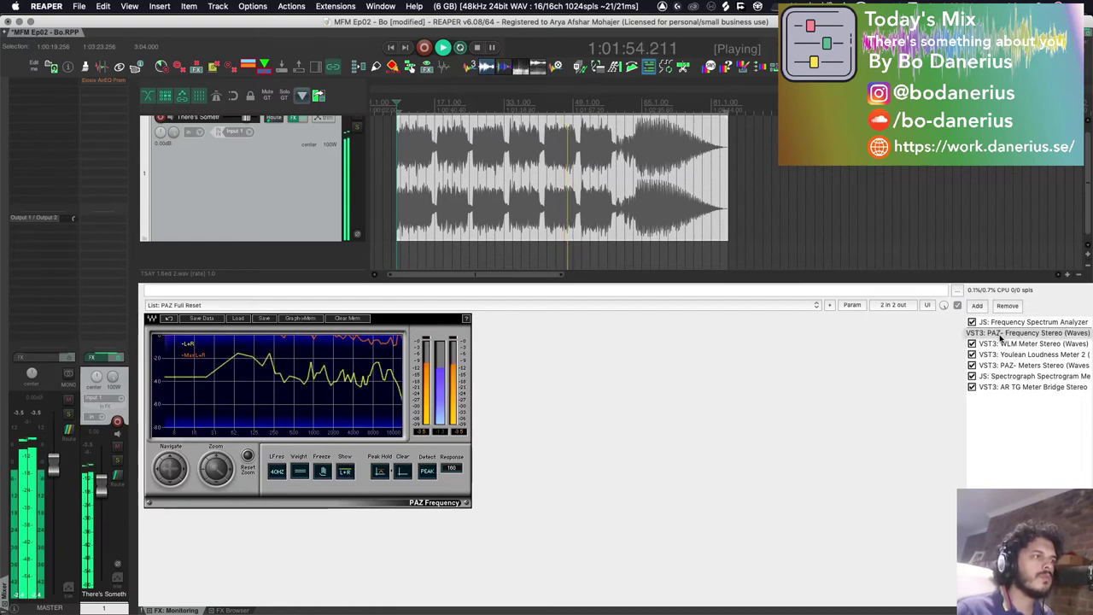
left_click(1006, 322)
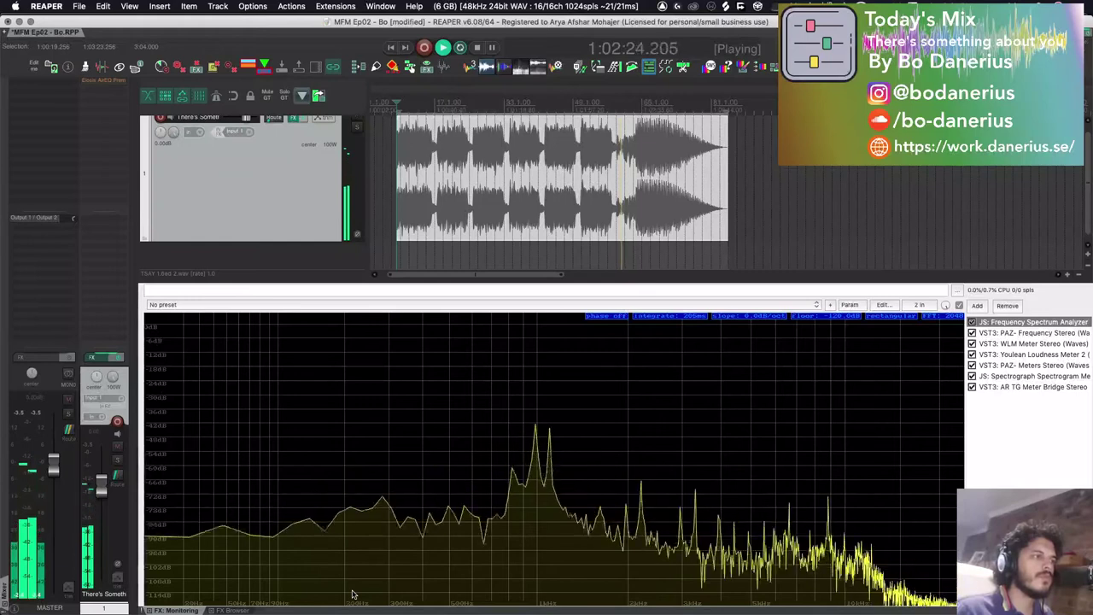
Check the final part of the mix on TG Meter Bridge, PAZ Meters and the Spectrograph, and stop playback after the ending
left_click(1056, 388)
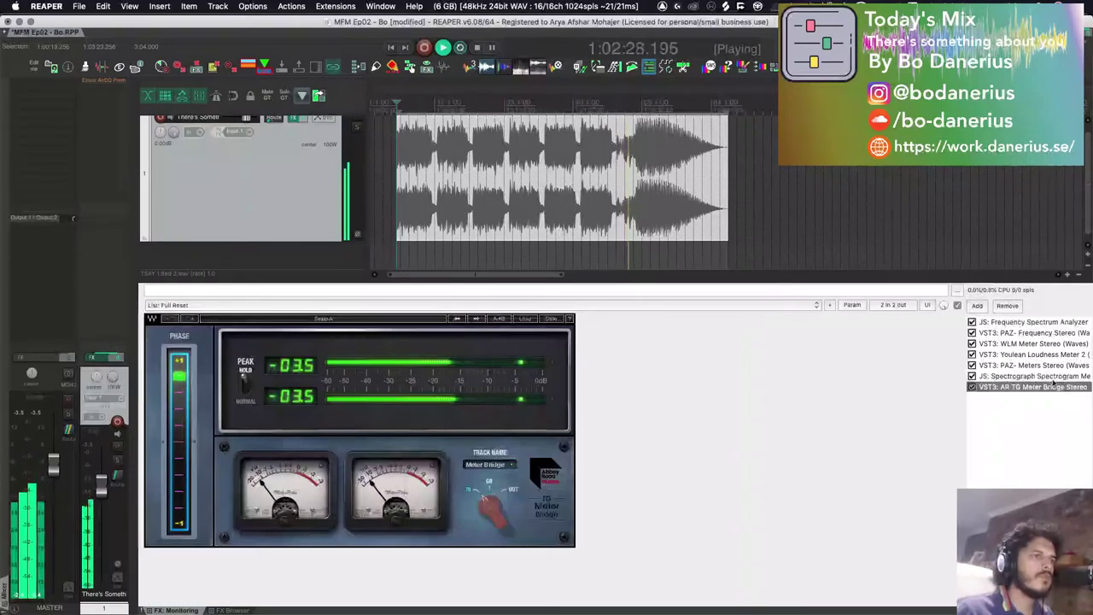
left_click(1043, 366)
left_click(1042, 376)
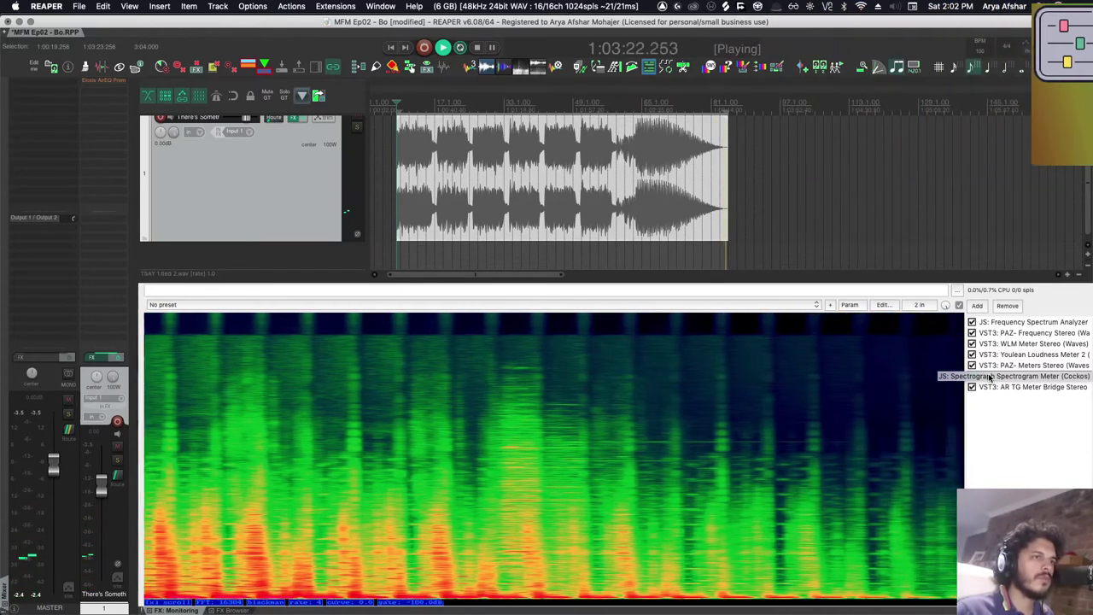
key("space")
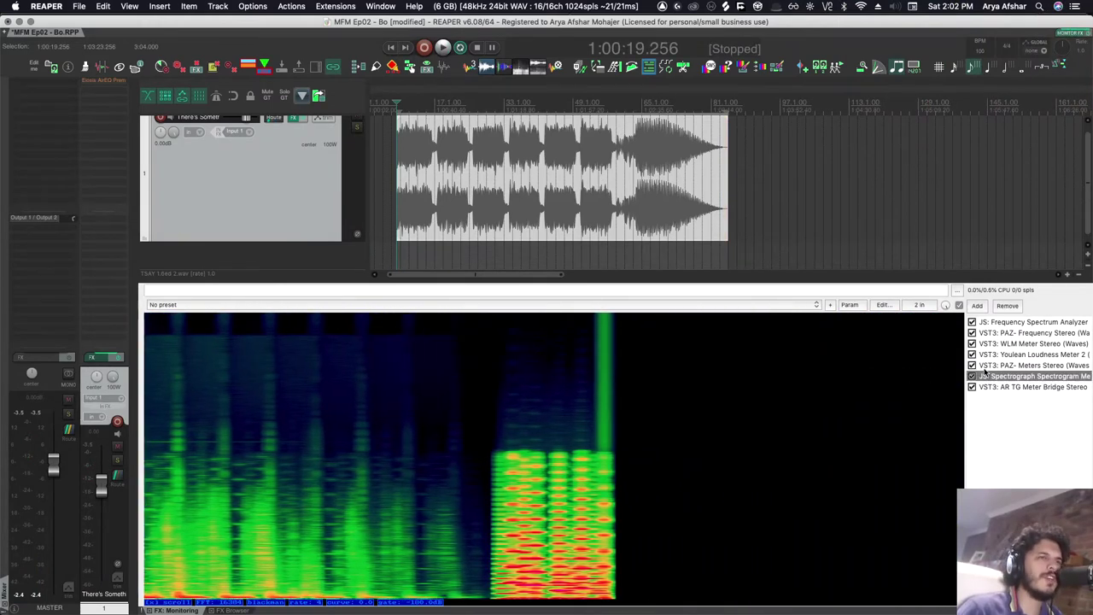
Enlarge the track area and audition the transition after the mix's first section on Youlean Loudness Meter 2
left_click(1010, 332)
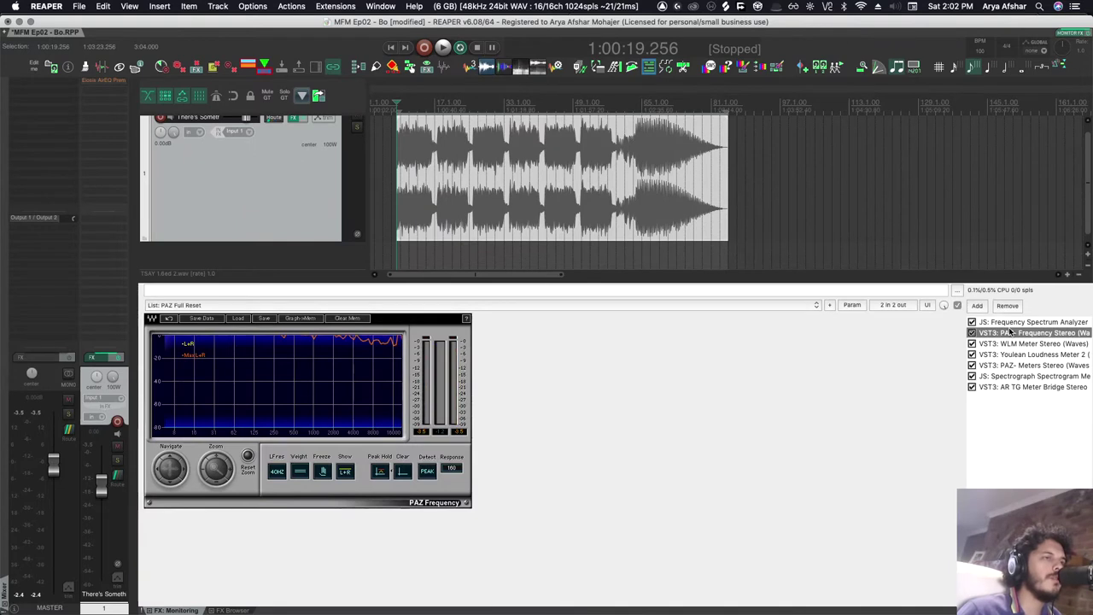
left_click_drag(609, 284, 608, 374)
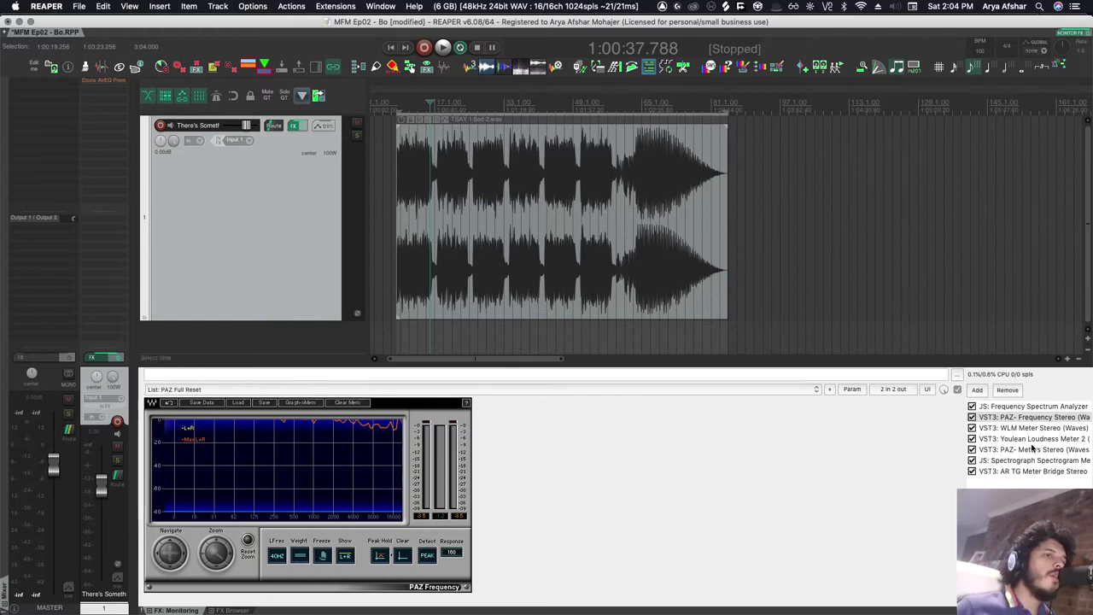
key("Down")
key("Down")
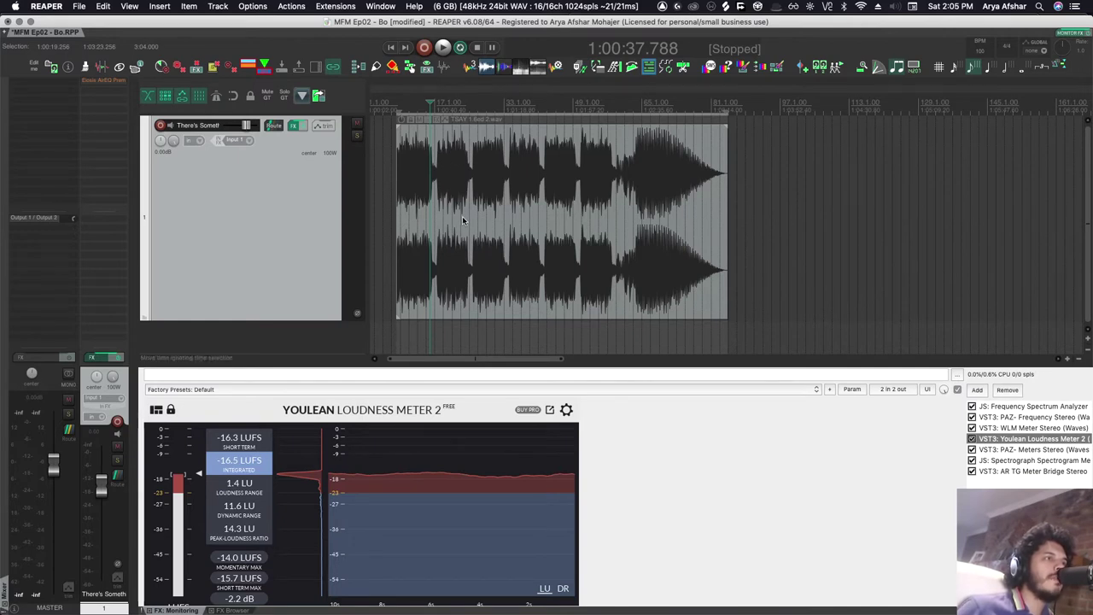
key("space")
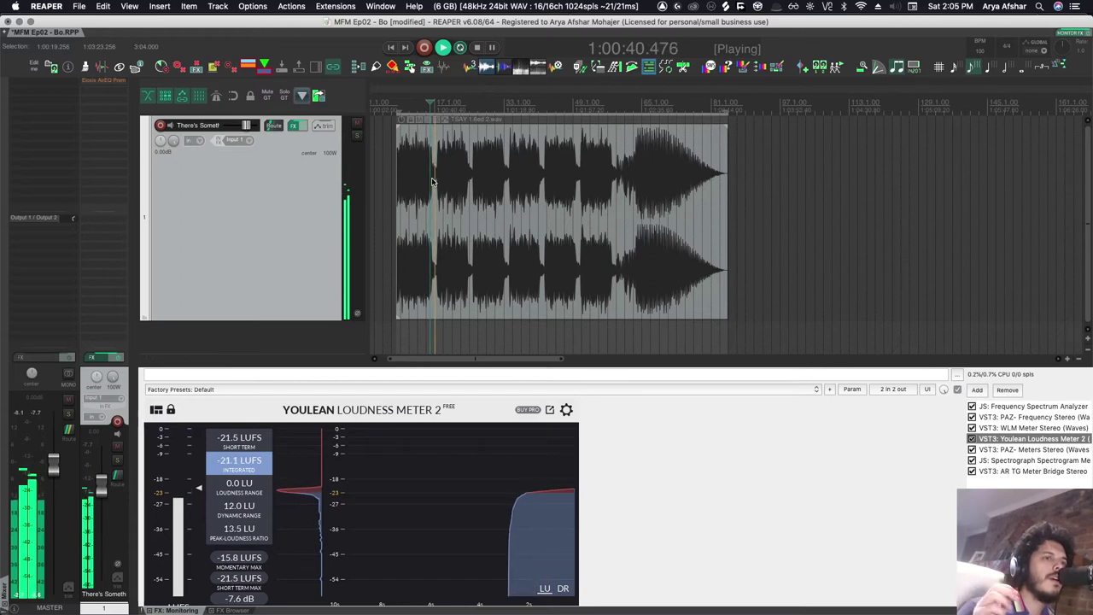
key("space")
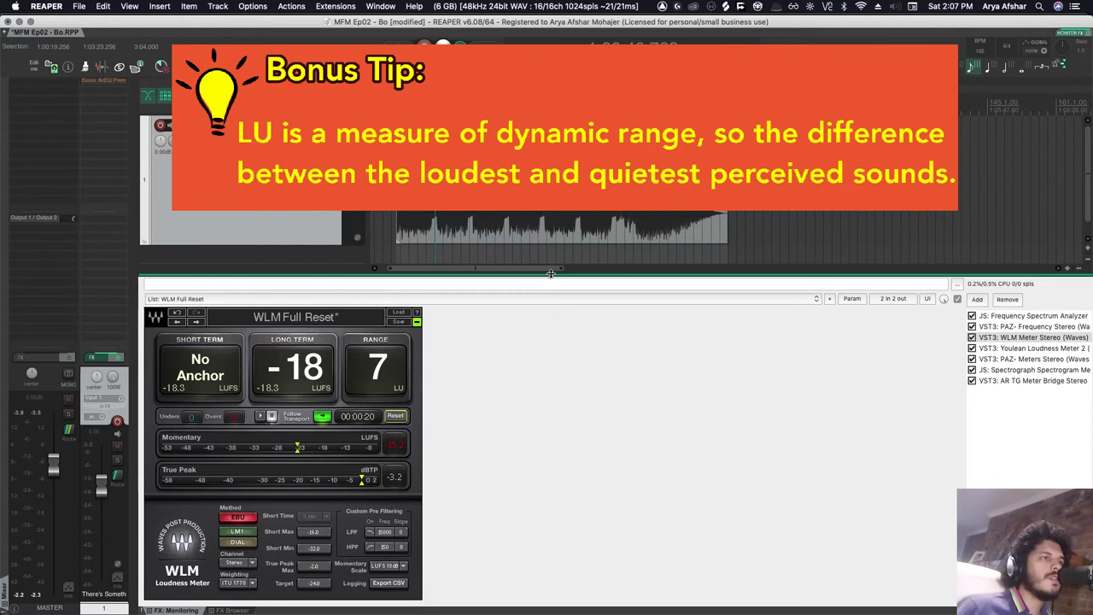
Enlarge the track area further and play the mix's opening seconds several times on the Frequency Spectrum Analyzer
left_click_drag(550, 273, 547, 413)
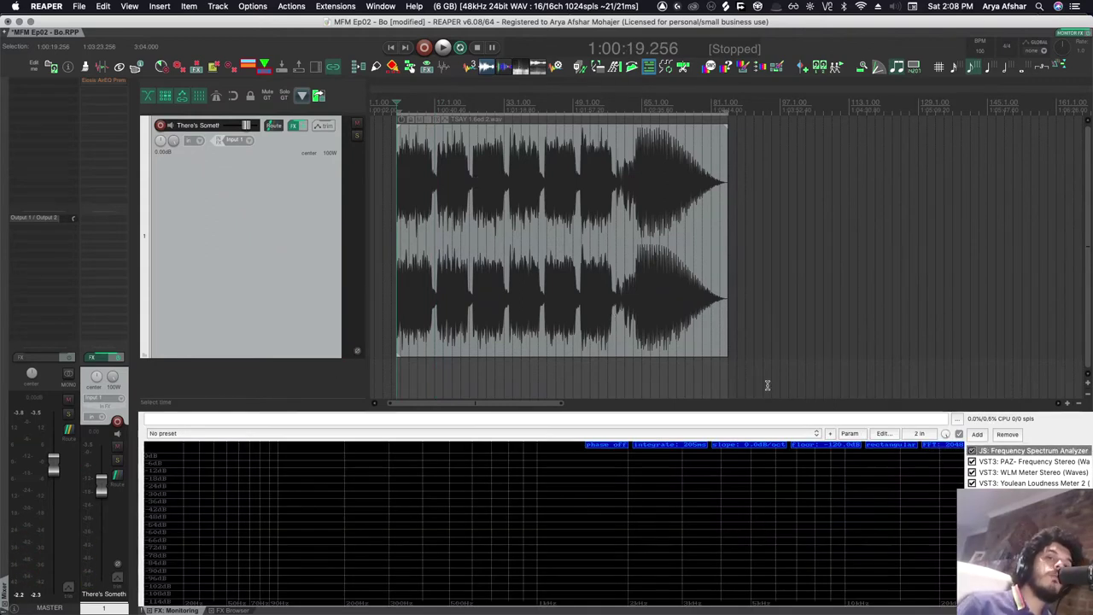
key("space")
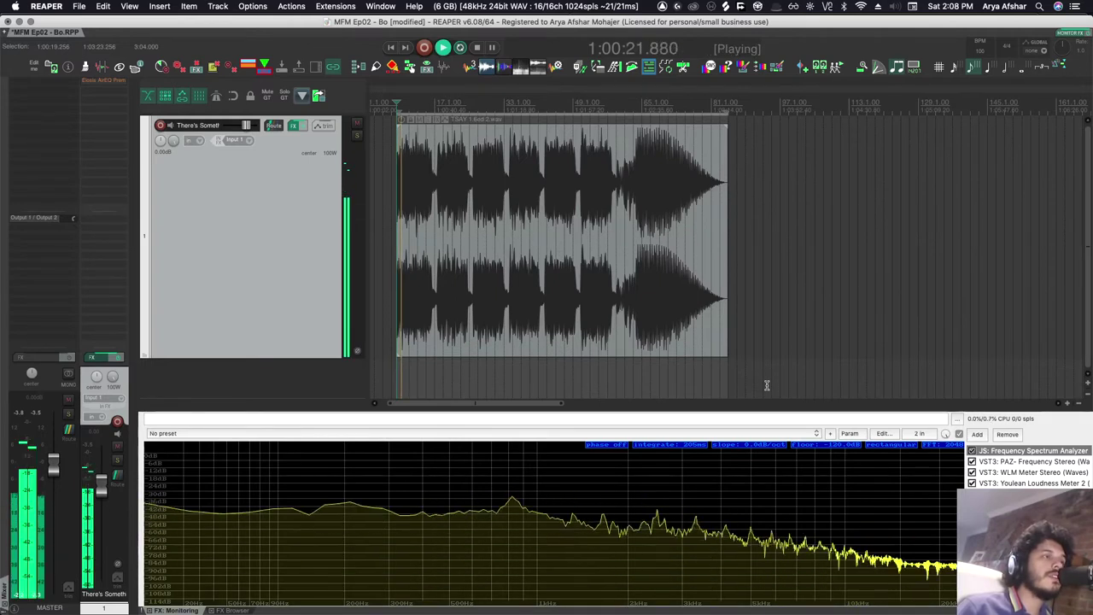
key("space")
key("space")
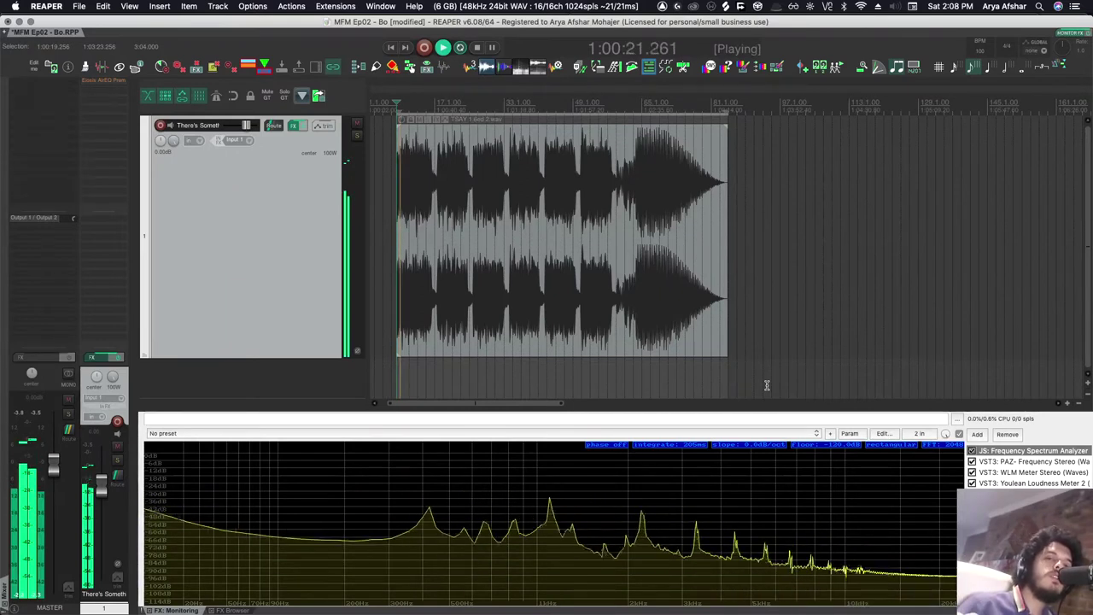
key("space")
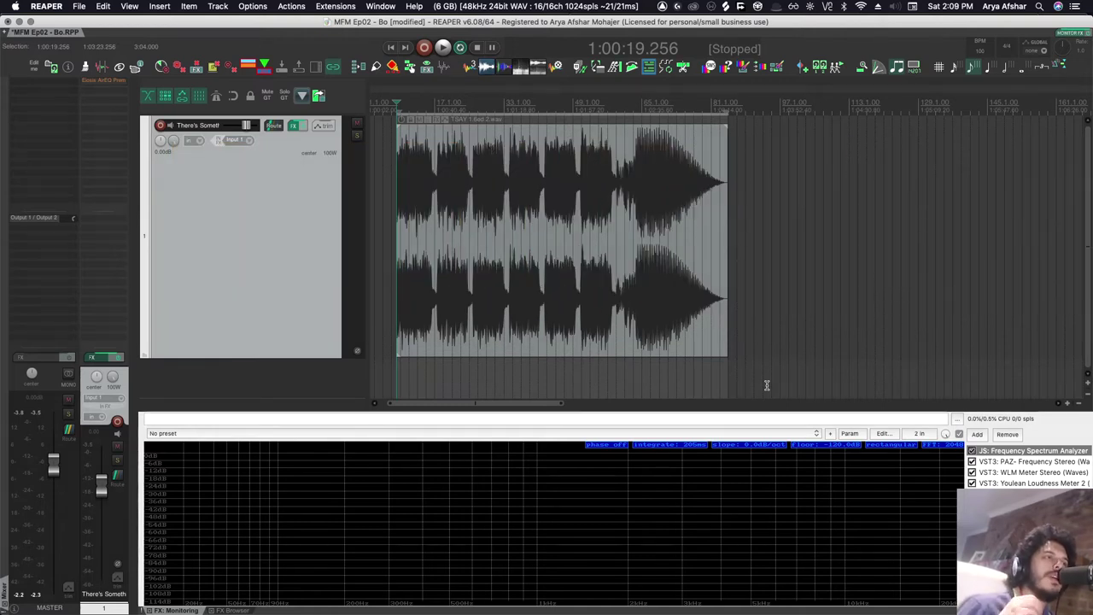
key("space")
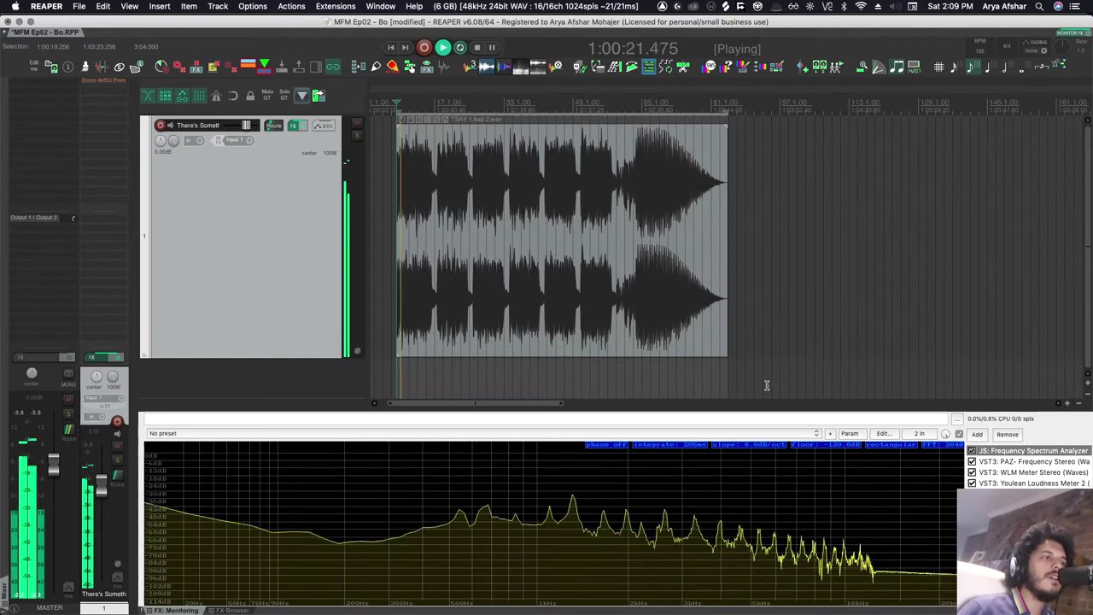
key("space")
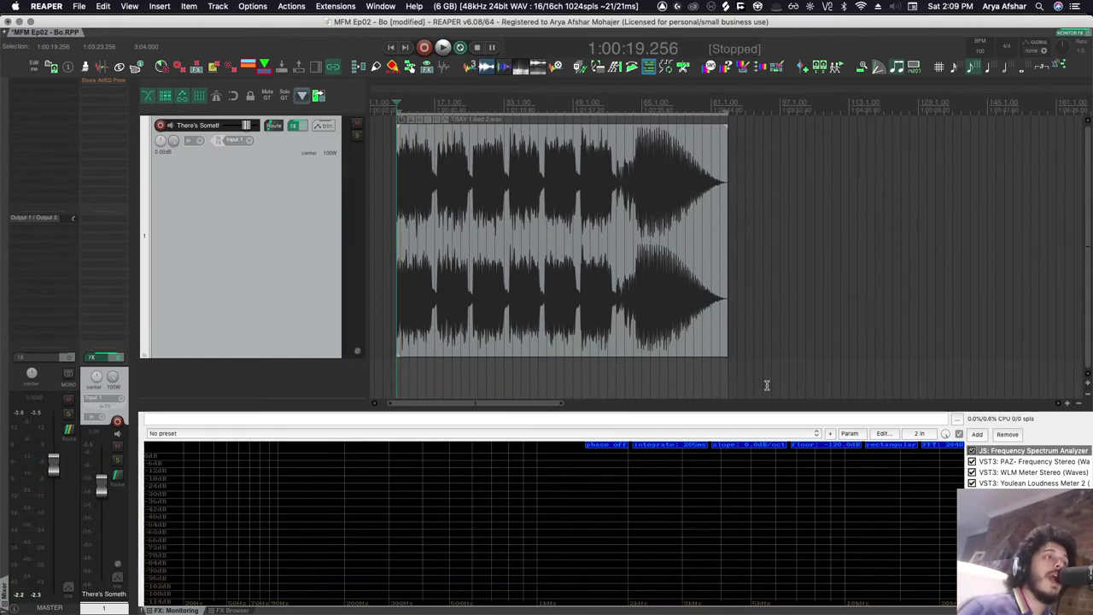
Place the edit cursor at the start of the mix's second section and inspect the waveform dip there against the whole song
left_click(436, 370)
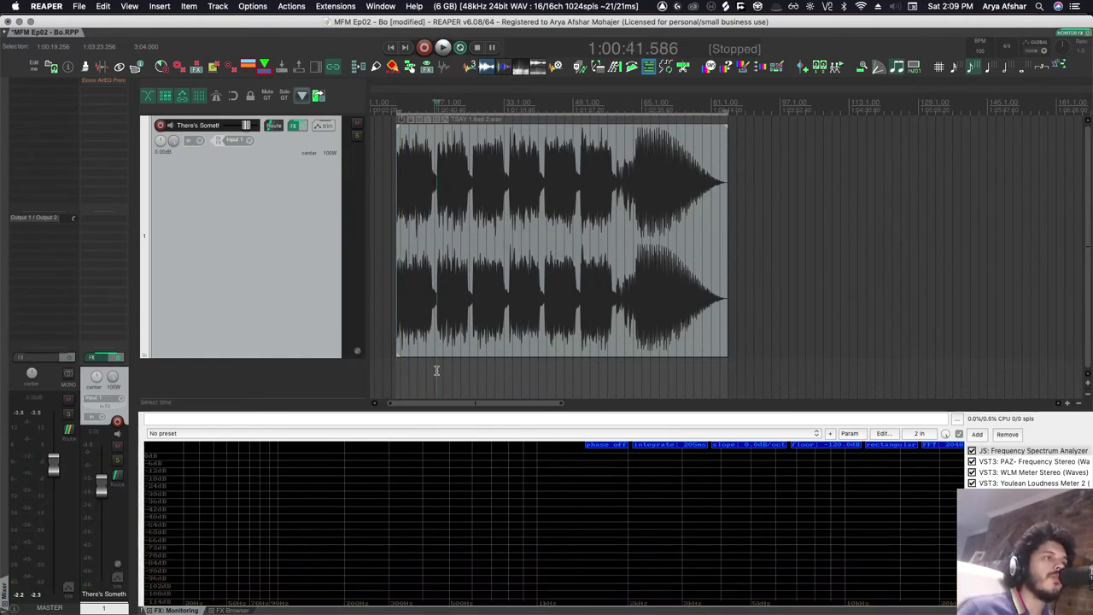
scroll(475, 360, "up", 8)
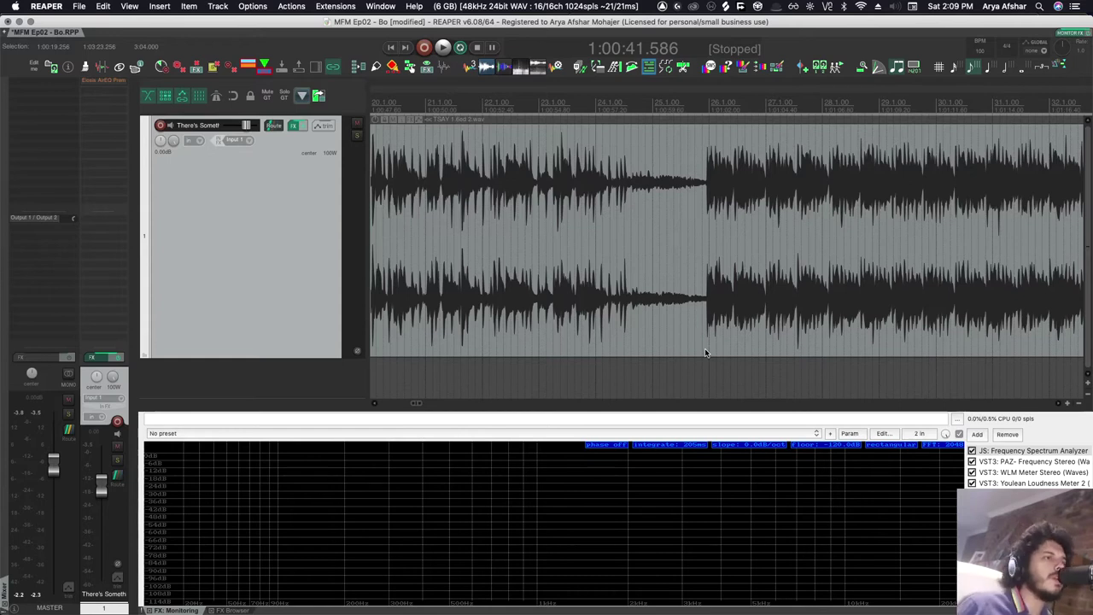
scroll(705, 353, "down", 5)
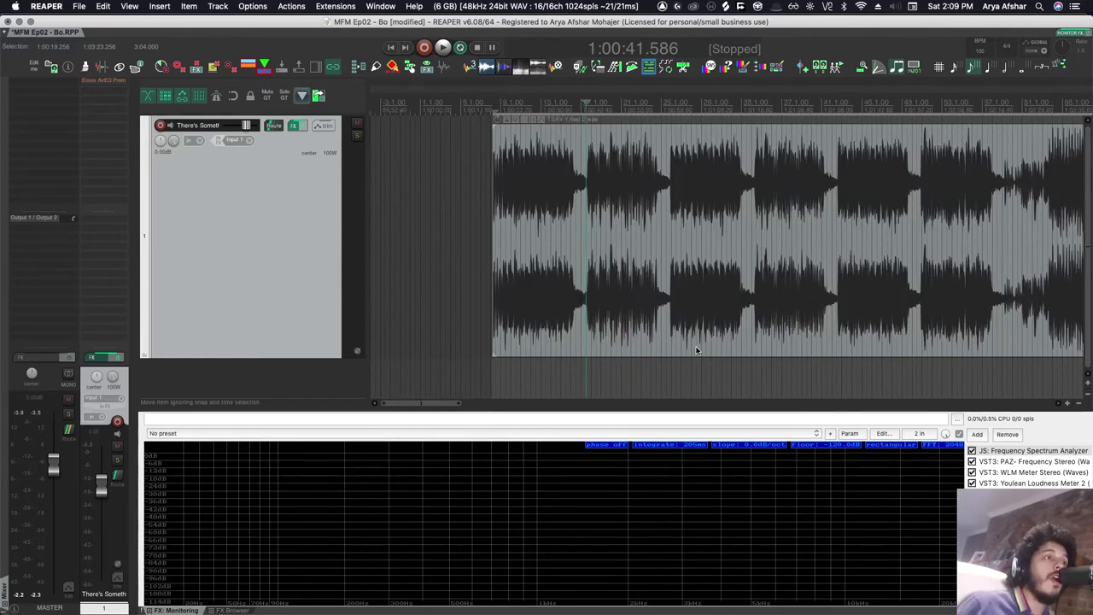
scroll(696, 350, "down", 3)
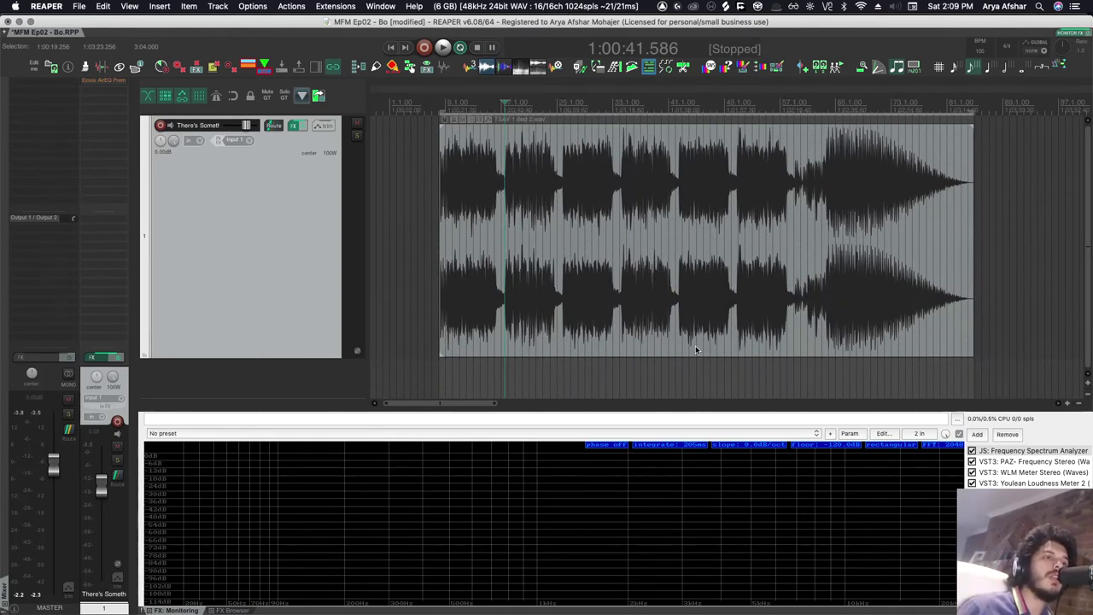
Enlarge the monitoring area for TG Meter Bridge and audition the quiet break before the final build-up, starting at 1:02:21.396
left_click_drag(529, 384, 534, 323)
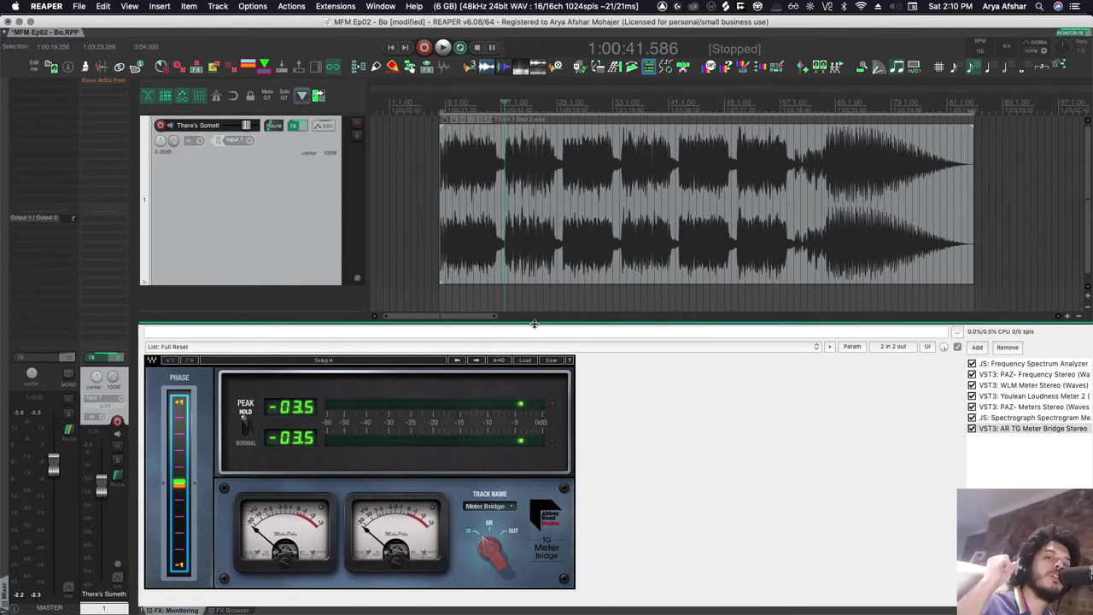
left_click(789, 295)
key("space")
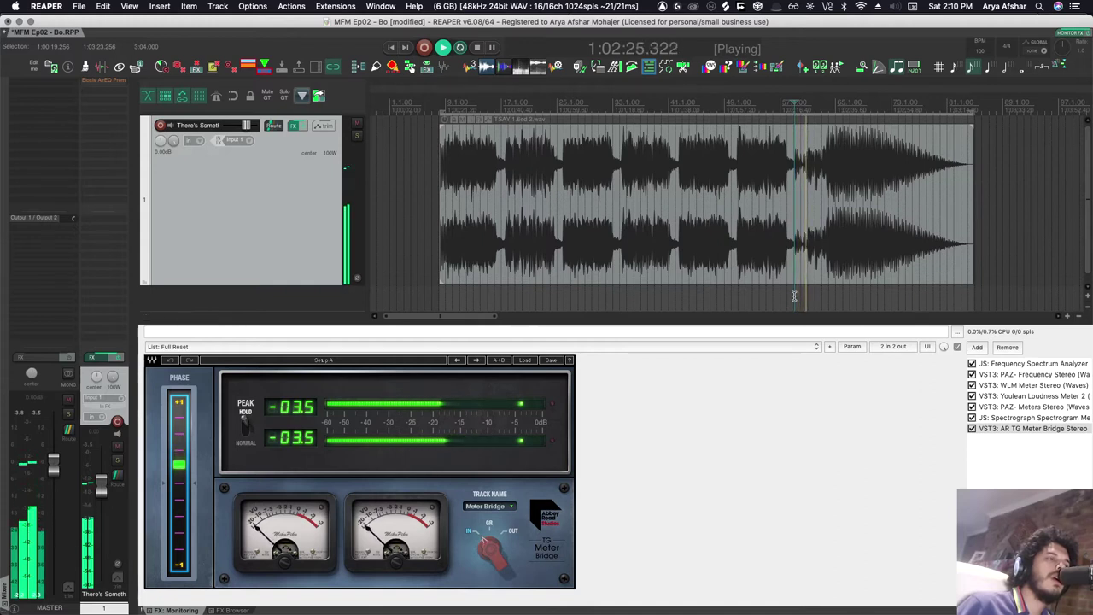
key("space")
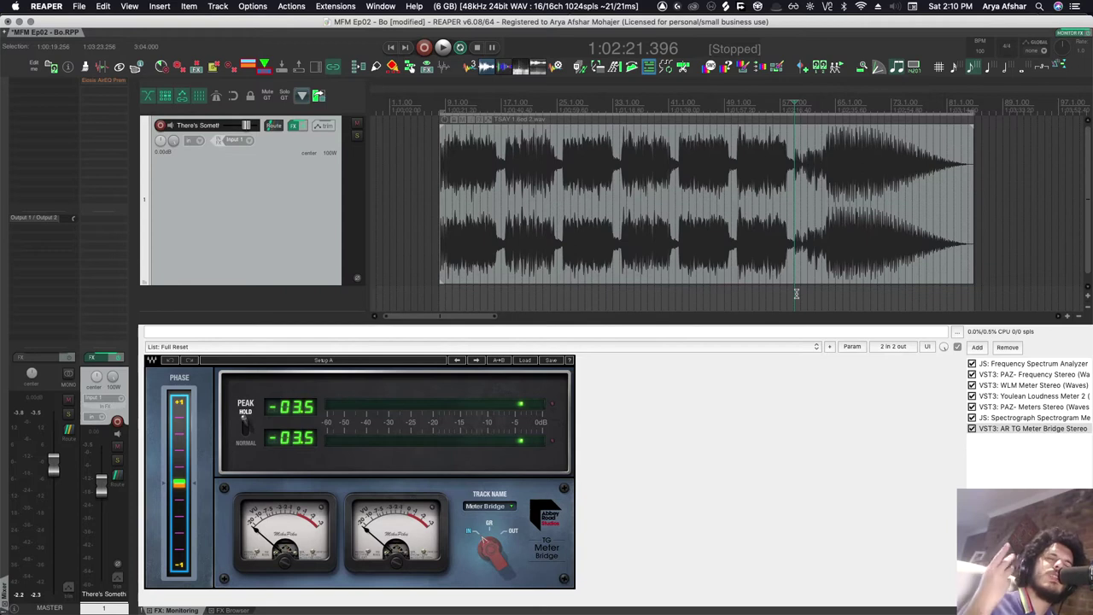
key("space")
scroll(795, 294, "up", 2)
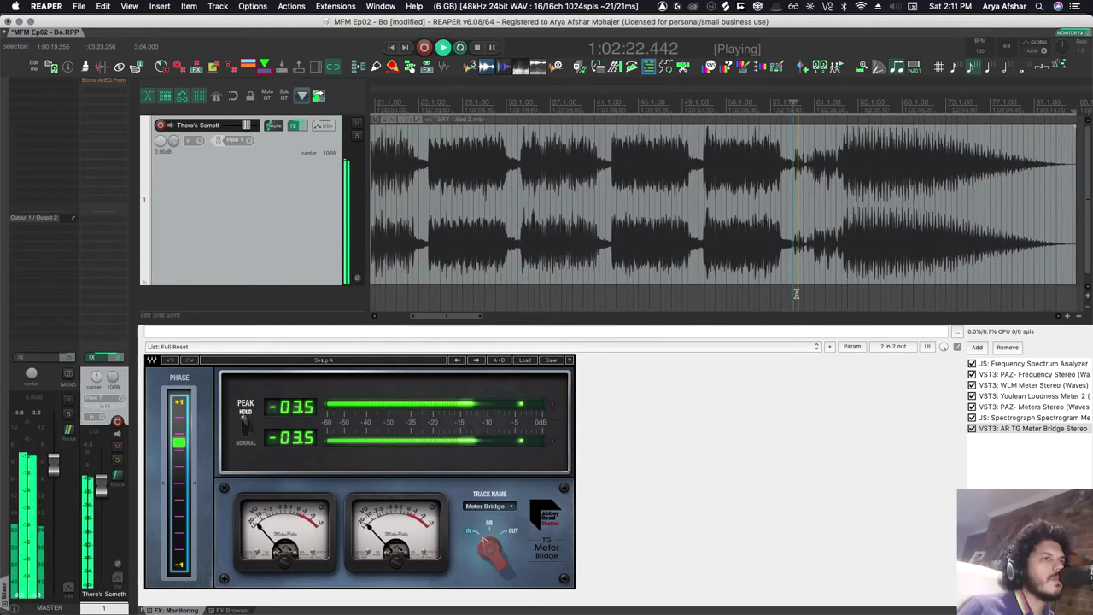
Examine the waveform of the quiet break closely during playback, and stop the playback
scroll(792, 294, "up", 4)
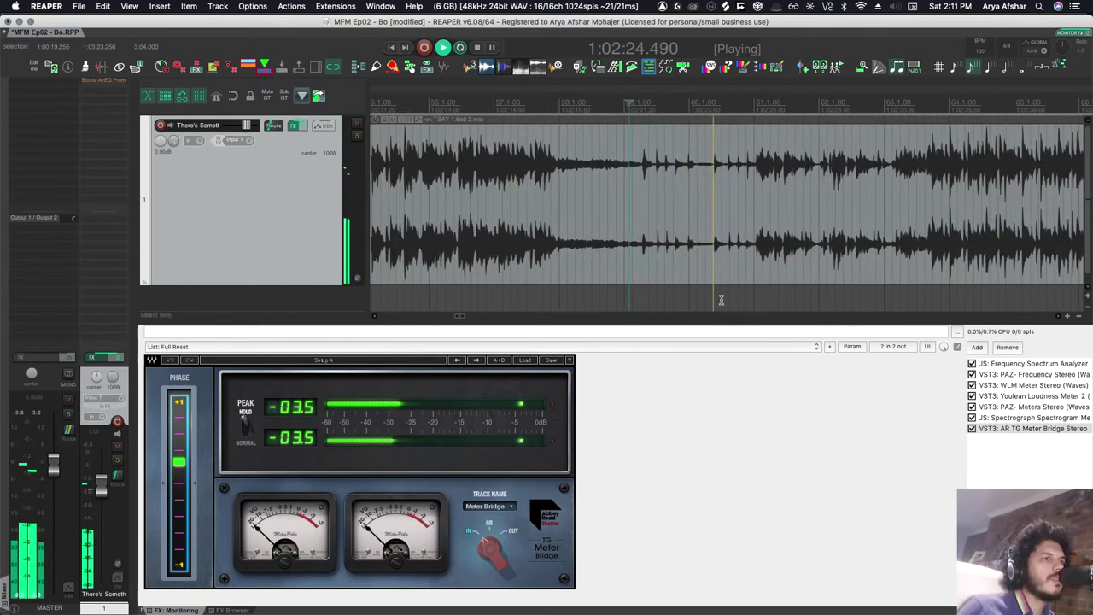
scroll(721, 299, "up", 2)
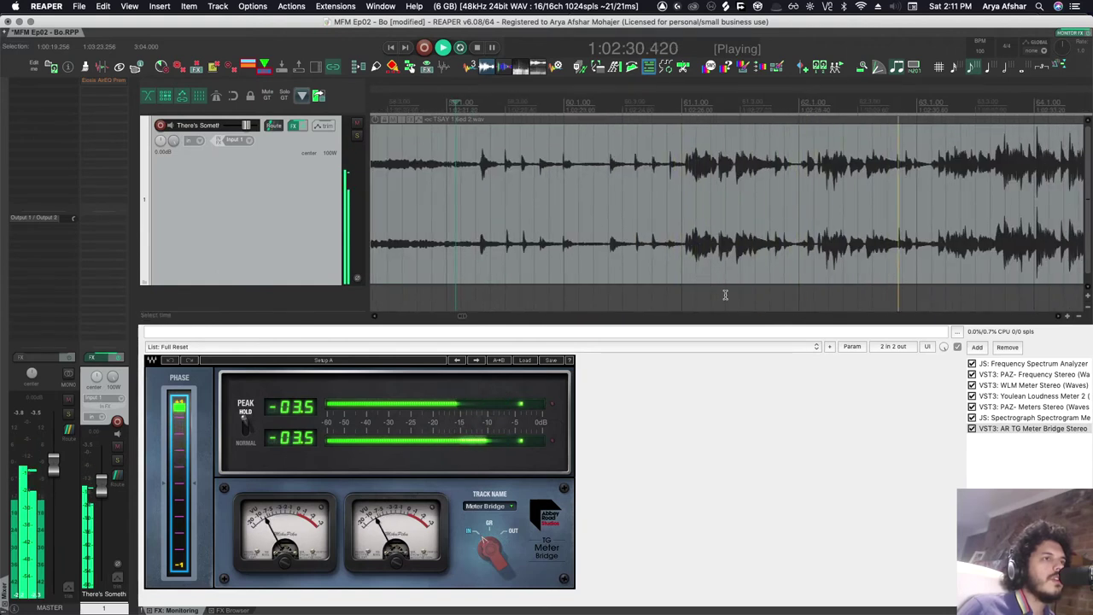
key("space")
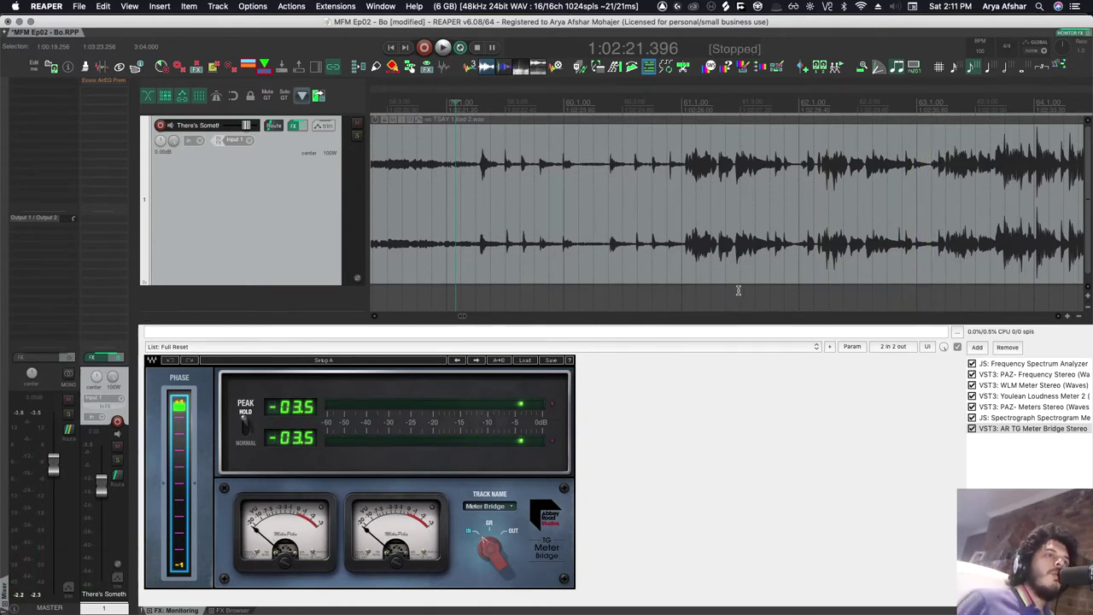
Play the mix's sixth section with TG Meter Bridge shown, starting at 1:02:03.419
scroll(738, 290, "down", 8)
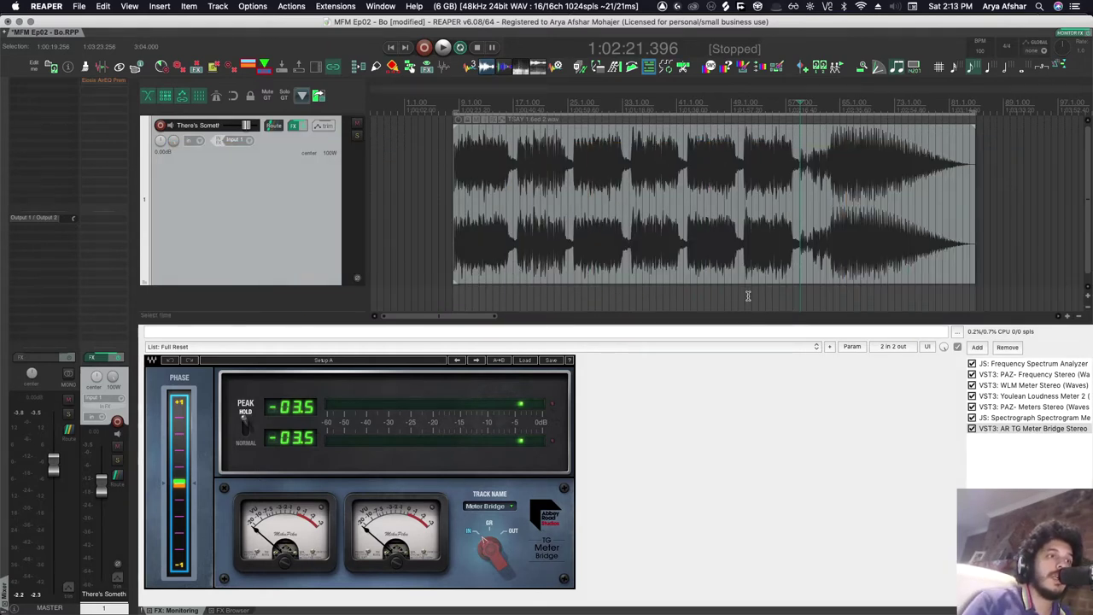
left_click(748, 296)
key("space")
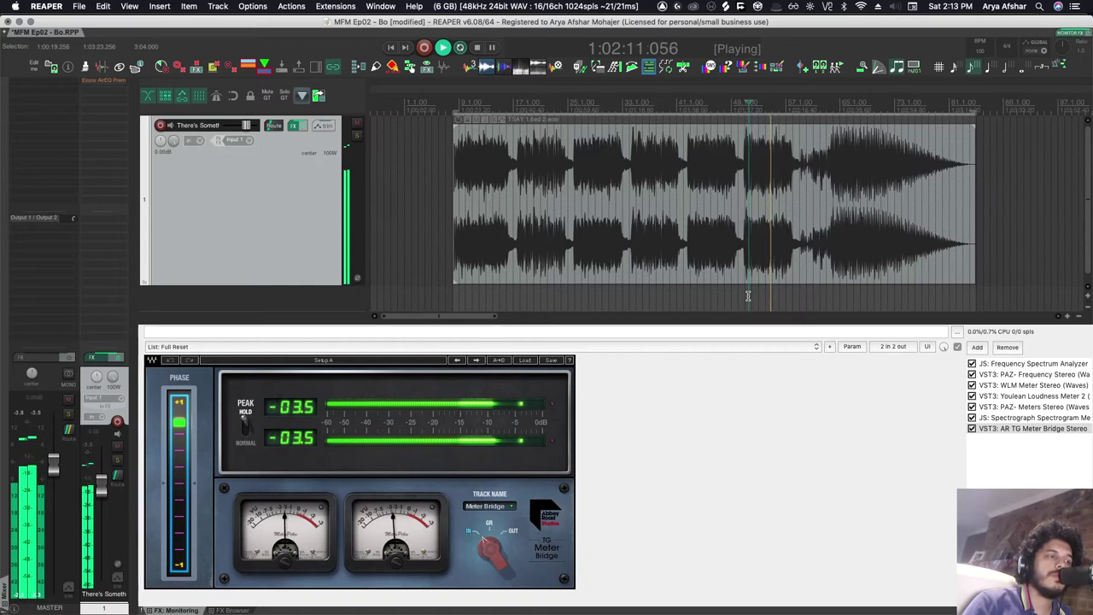
key("space")
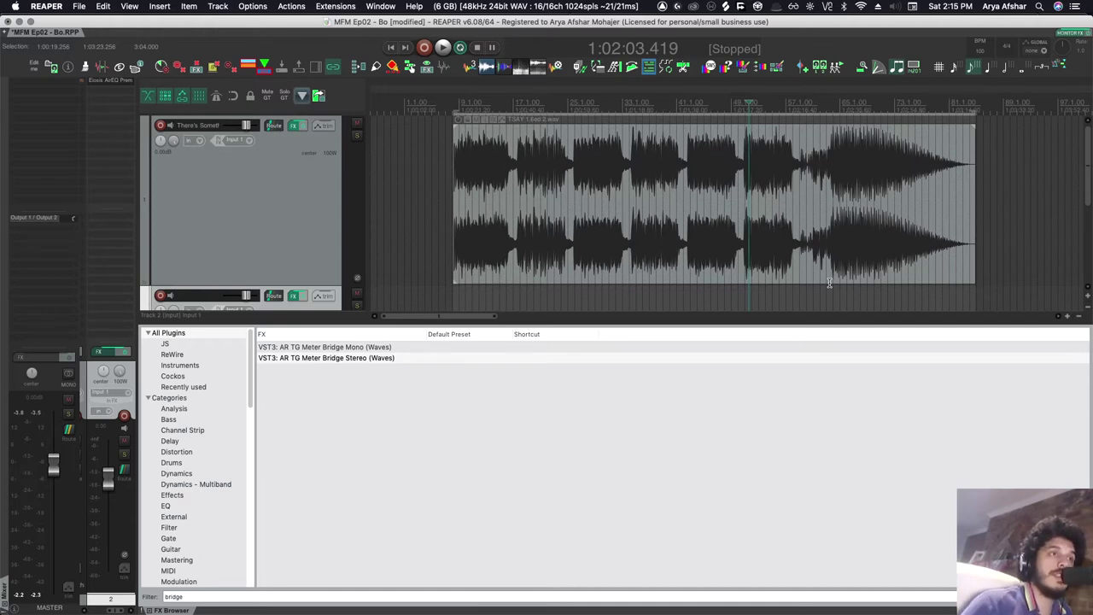
Mark the mix's sixth section with a time selection from 1:02:00.209 to 1:02:19.469, and clear the selection
left_click_drag(748, 290, 803, 287)
left_click(804, 287)
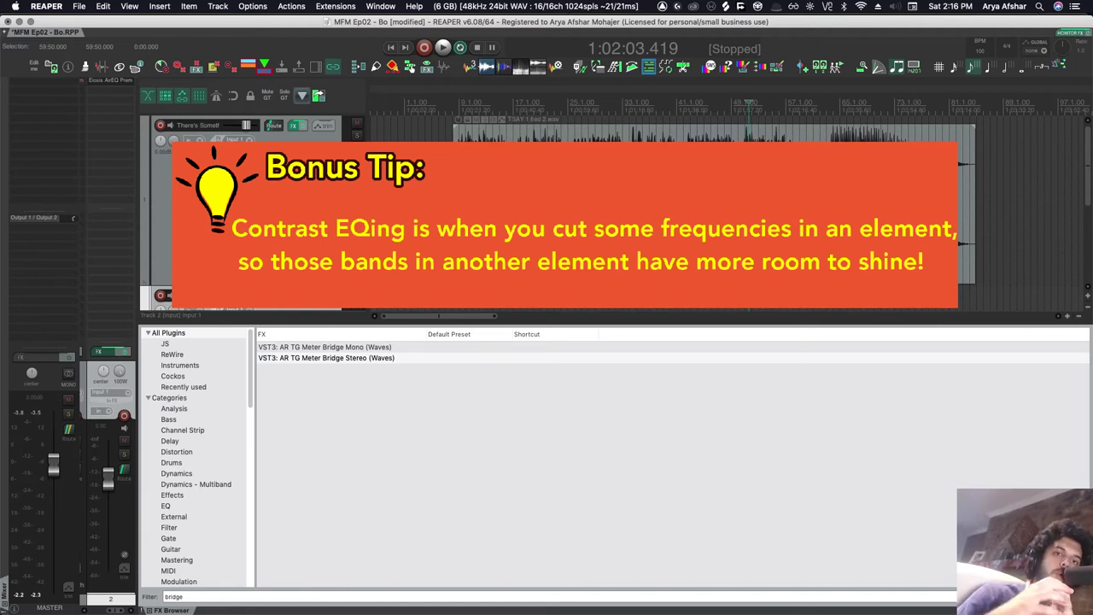
left_click_drag(745, 213, 796, 213)
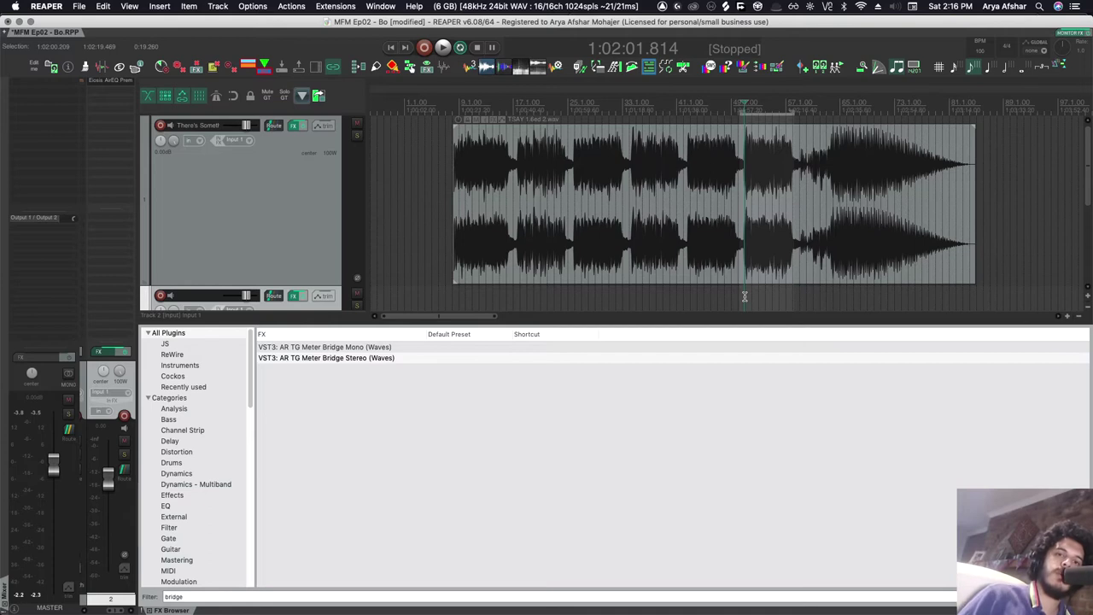
left_click(744, 296)
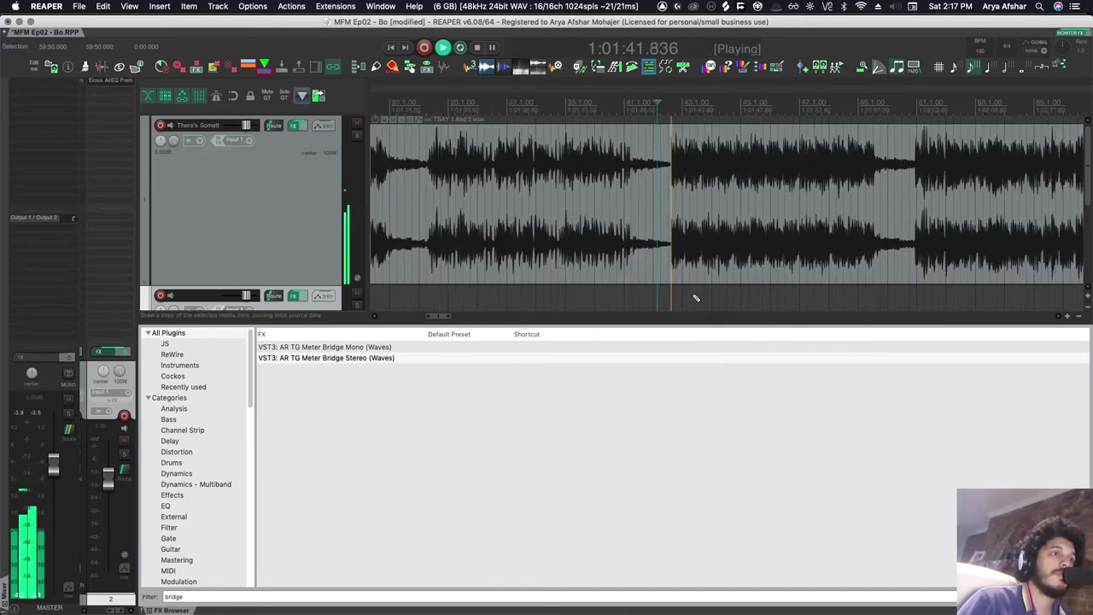
Audition the transition into the mix's fifth section, starting at 1:01:40.748 and again at 1:01:42.897
left_click(692, 298)
scroll(695, 299, "up", 5)
key("space")
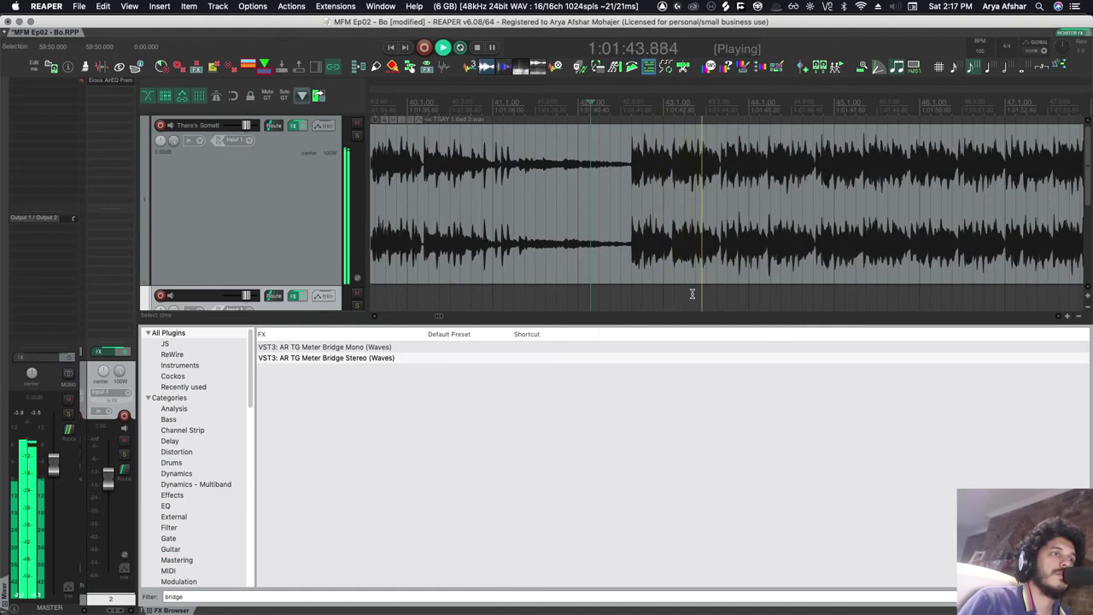
key("space")
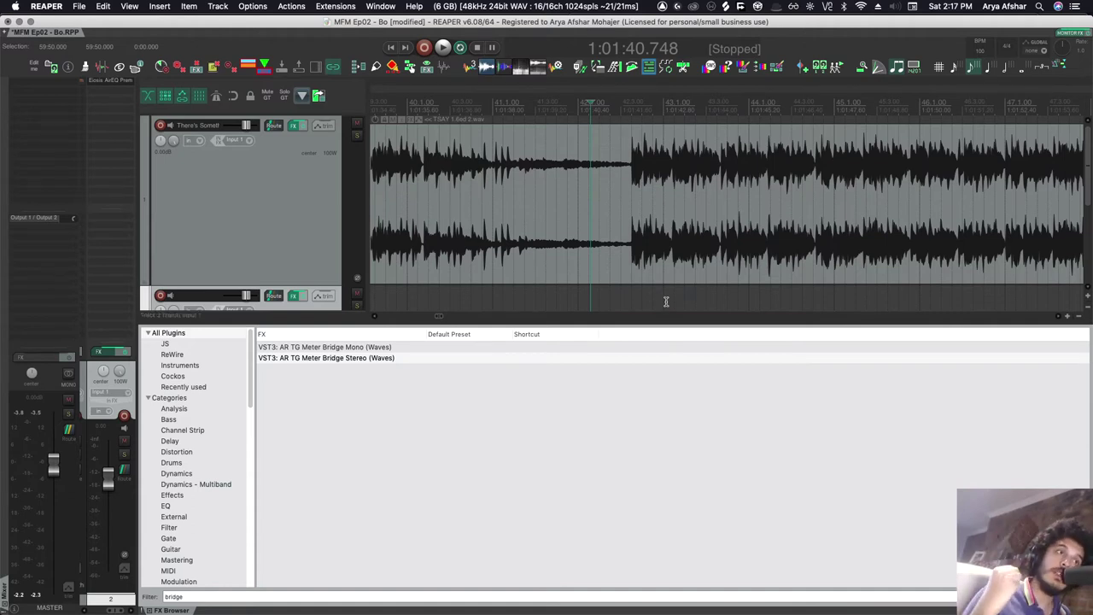
key("space")
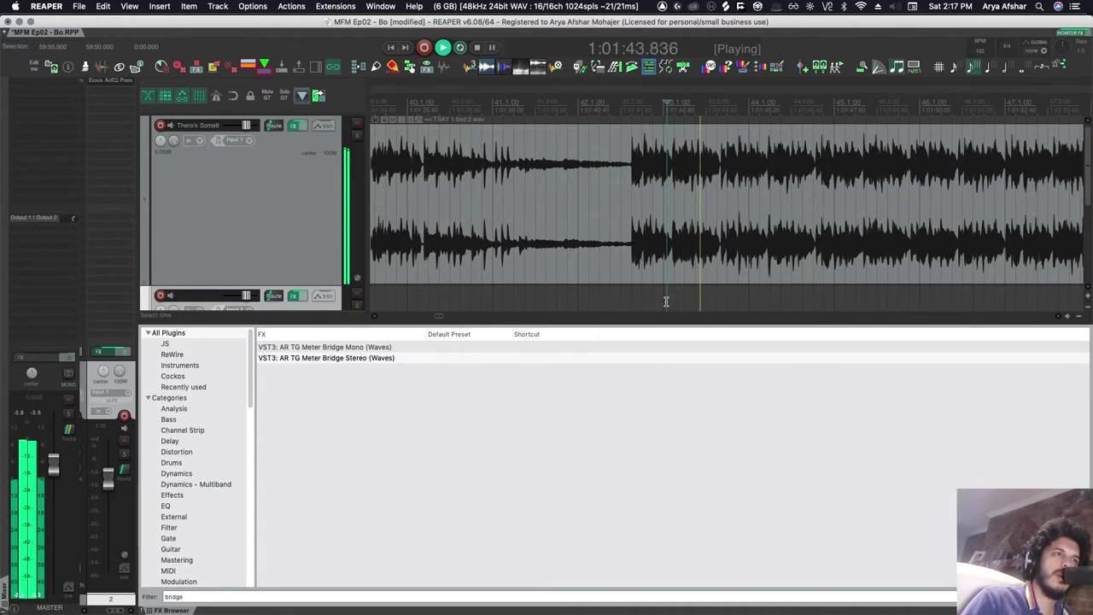
key("space")
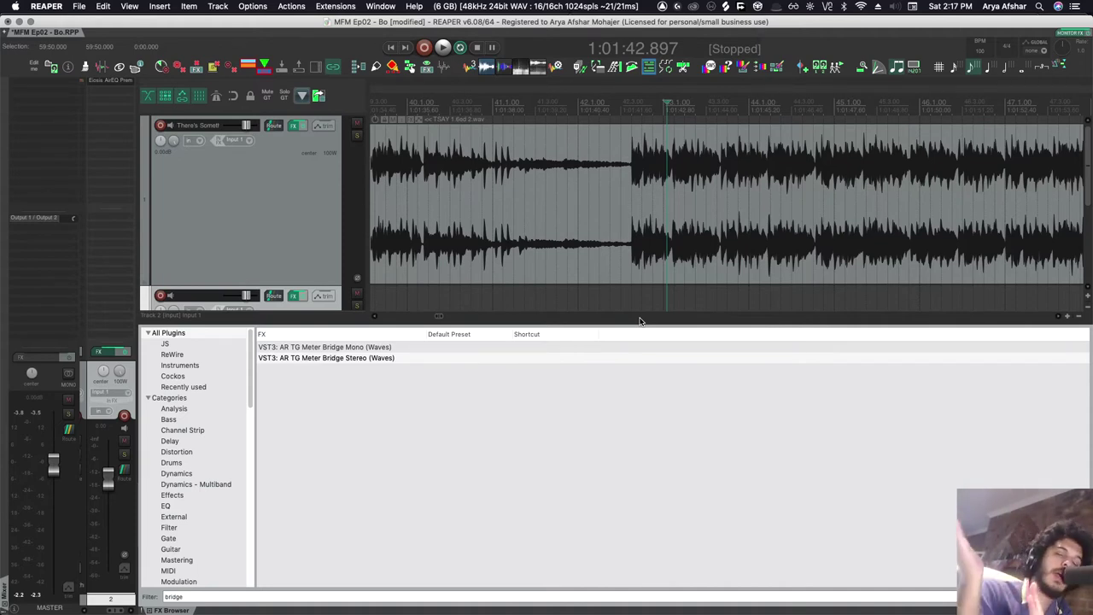
Play the transition between the mix's first and second sections
scroll(486, 305, "down", 5)
left_click(520, 299)
key("space")
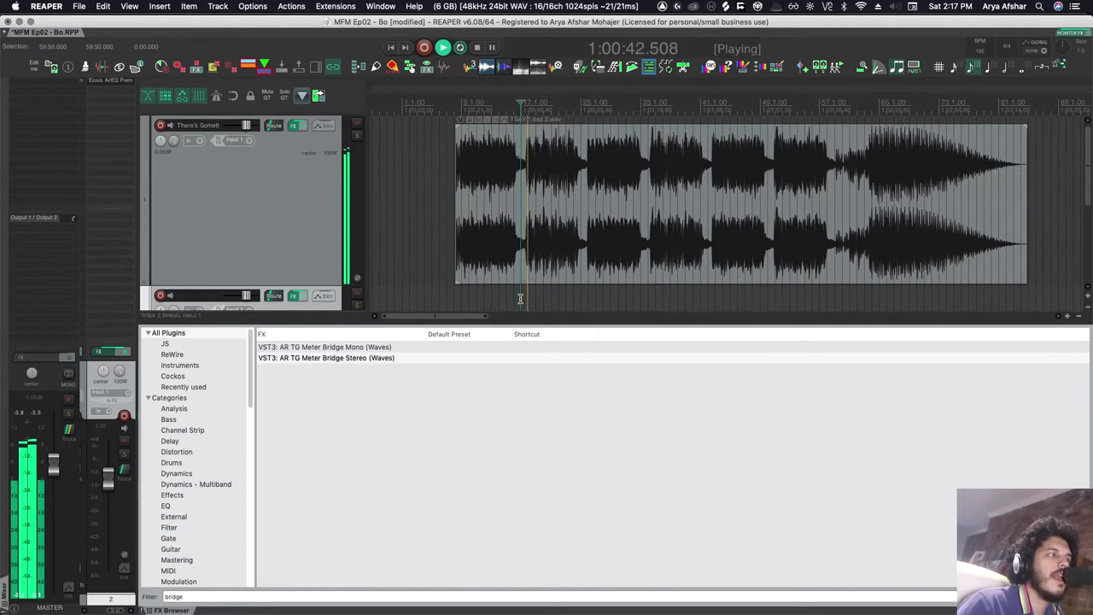
scroll(520, 299, "up", 6)
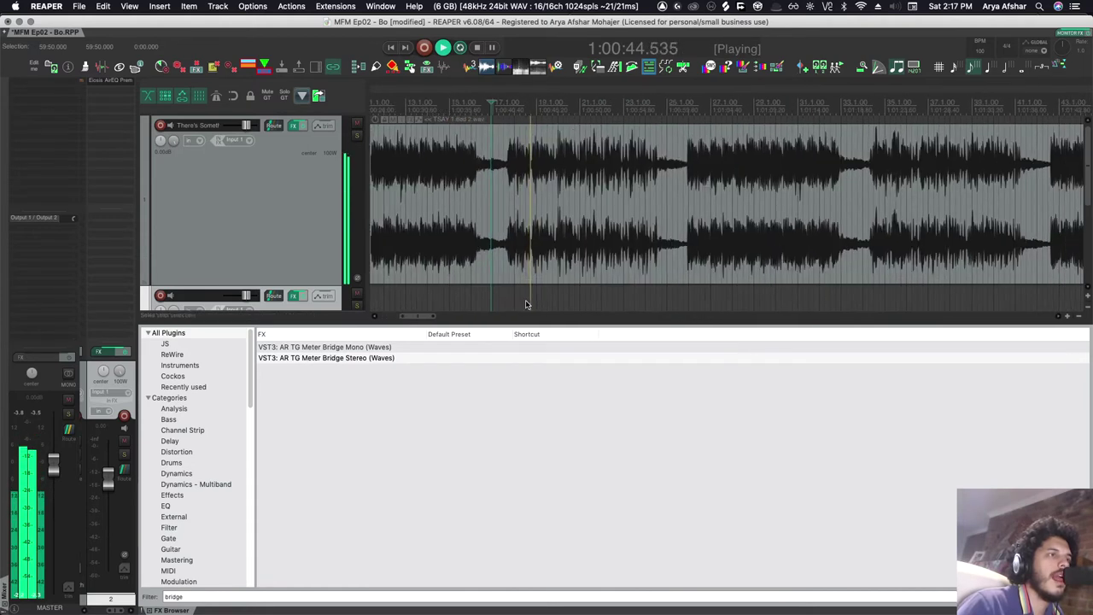
key("space")
Mark the click spike with a time selection from 1:00:44.245 to 1:00:44.259, and replay the second section's start from 1:00:42.055
scroll(580, 270, "up", 4)
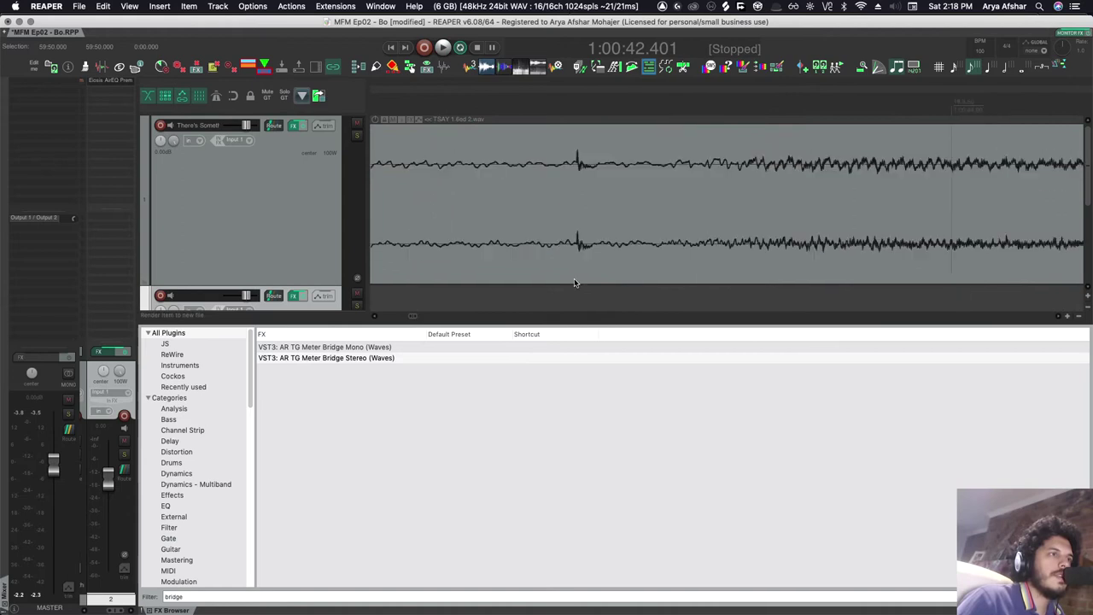
left_click_drag(545, 136, 639, 171)
scroll(565, 265, "down", 4)
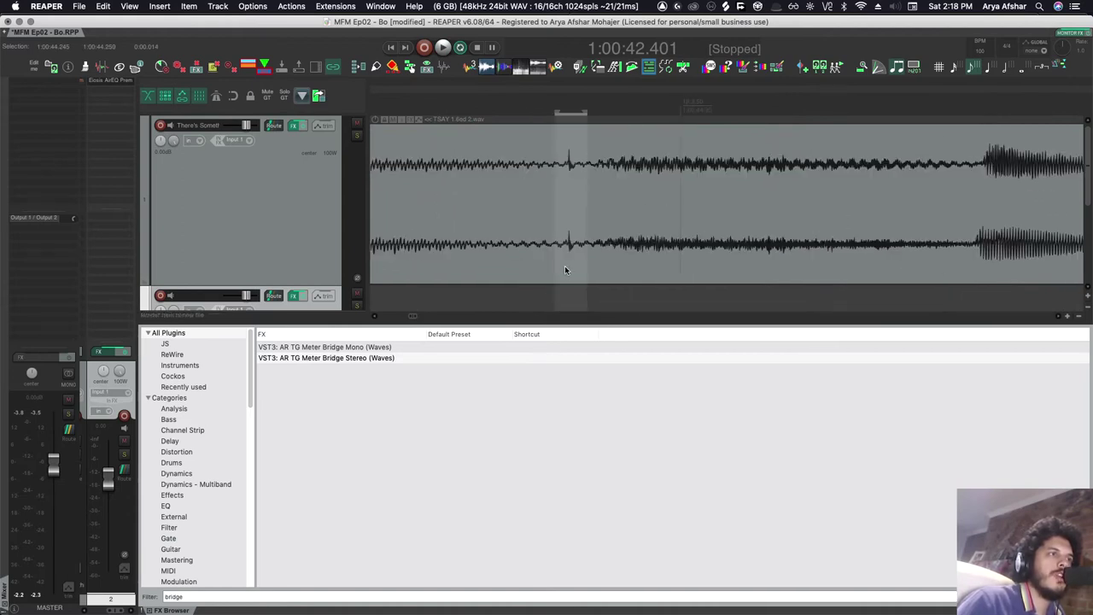
scroll(556, 283, "down", 4)
key("space")
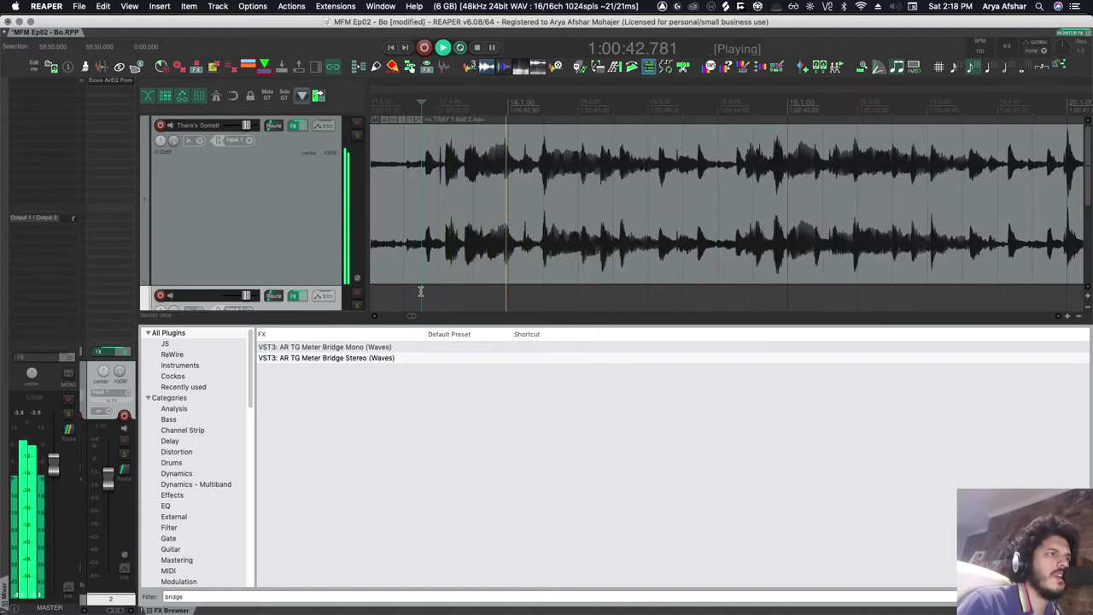
key("space")
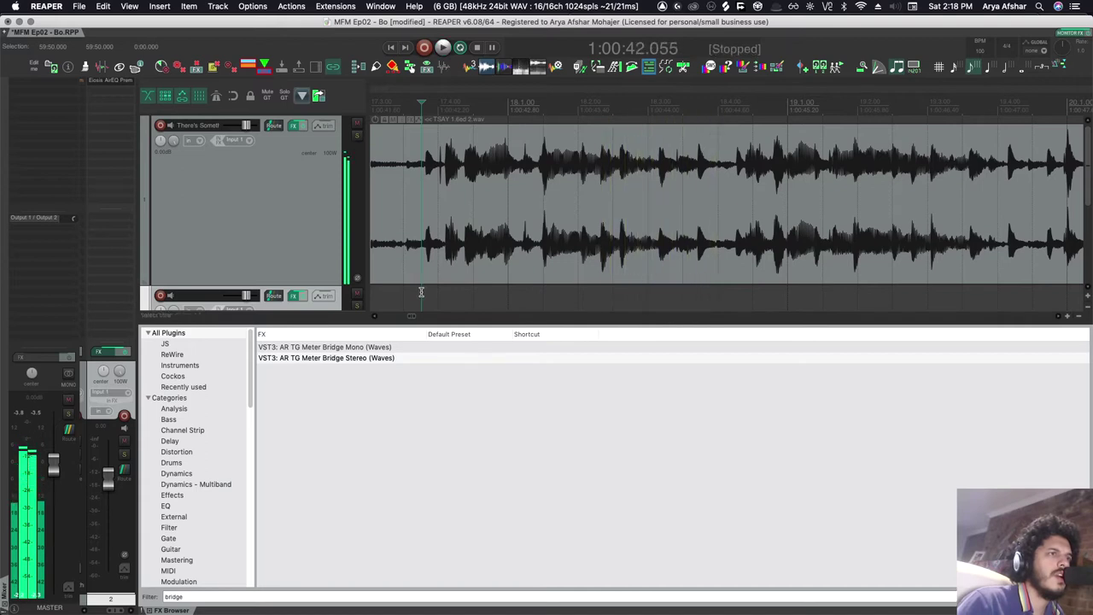
Mark the same click spike from 1:00:44.245 to 1:00:44.263, clear the selection, and inspect the spike's waveform up close
scroll(602, 109, "up", 5)
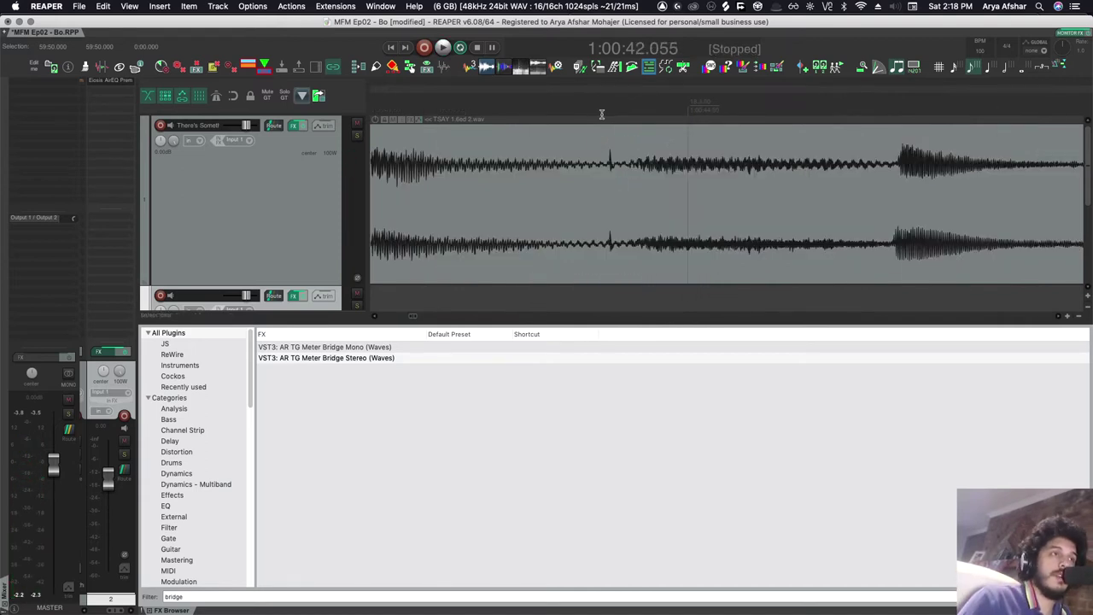
left_click_drag(602, 112, 628, 114)
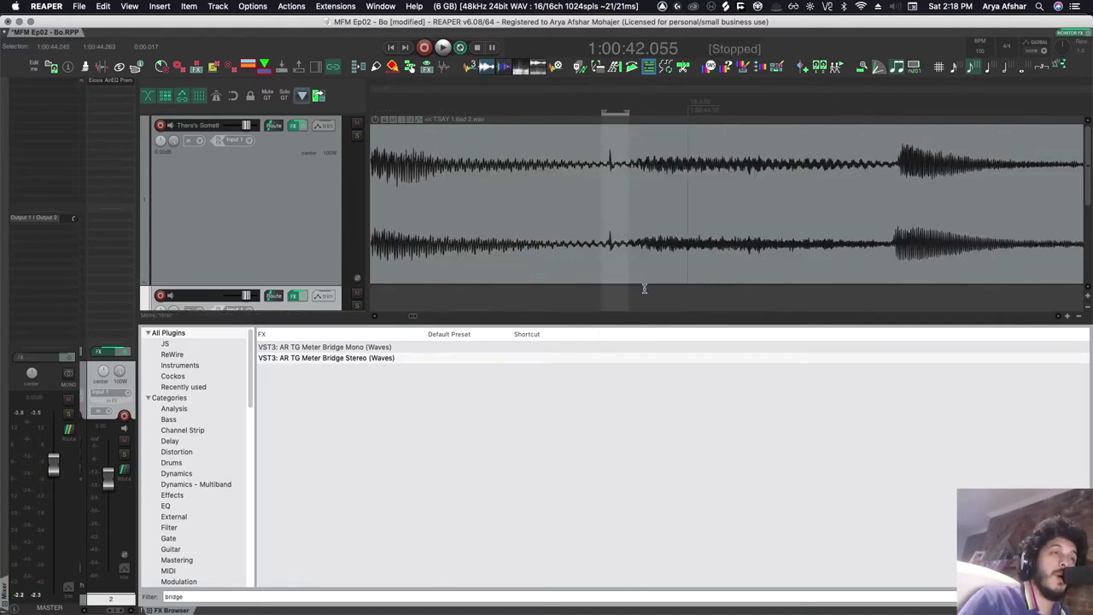
scroll(640, 283, "up", 5)
scroll(632, 283, "down", 5)
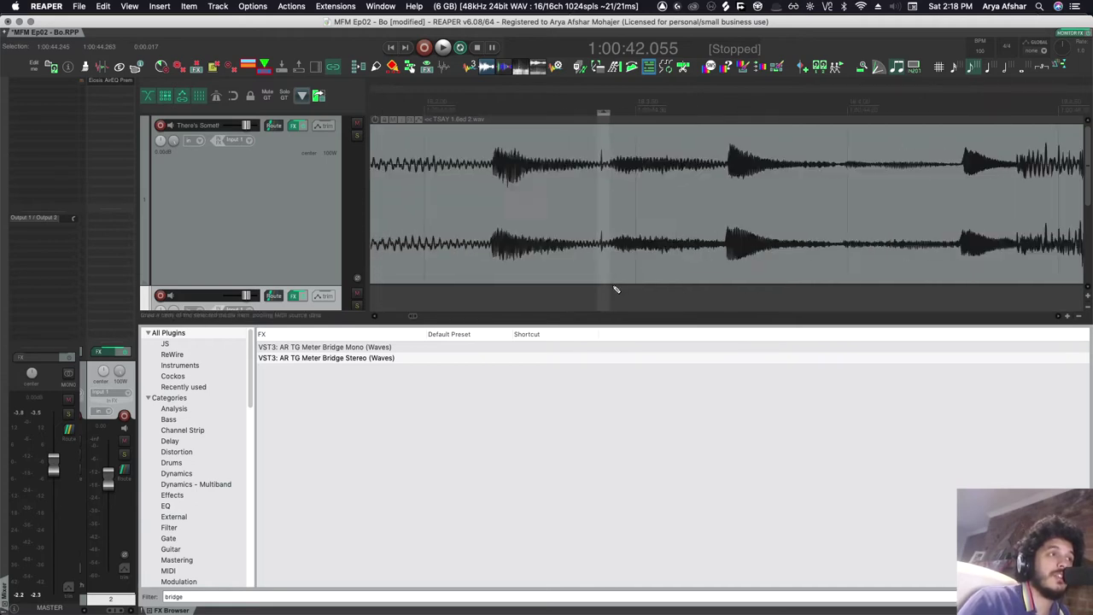
left_click(612, 273)
scroll(612, 268, "up", 6)
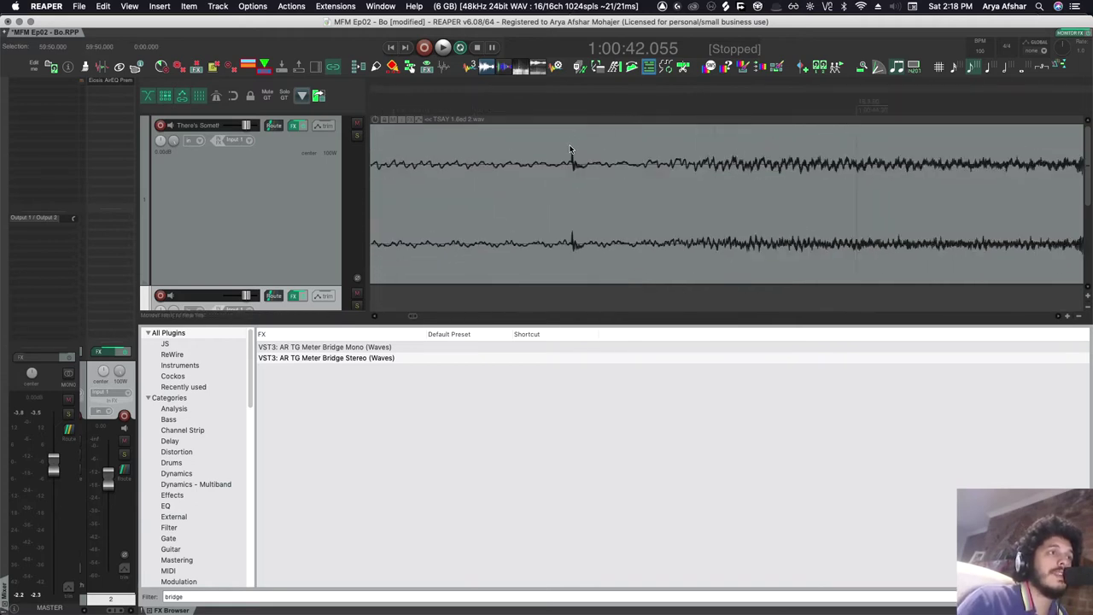
scroll(534, 167, "down", 6)
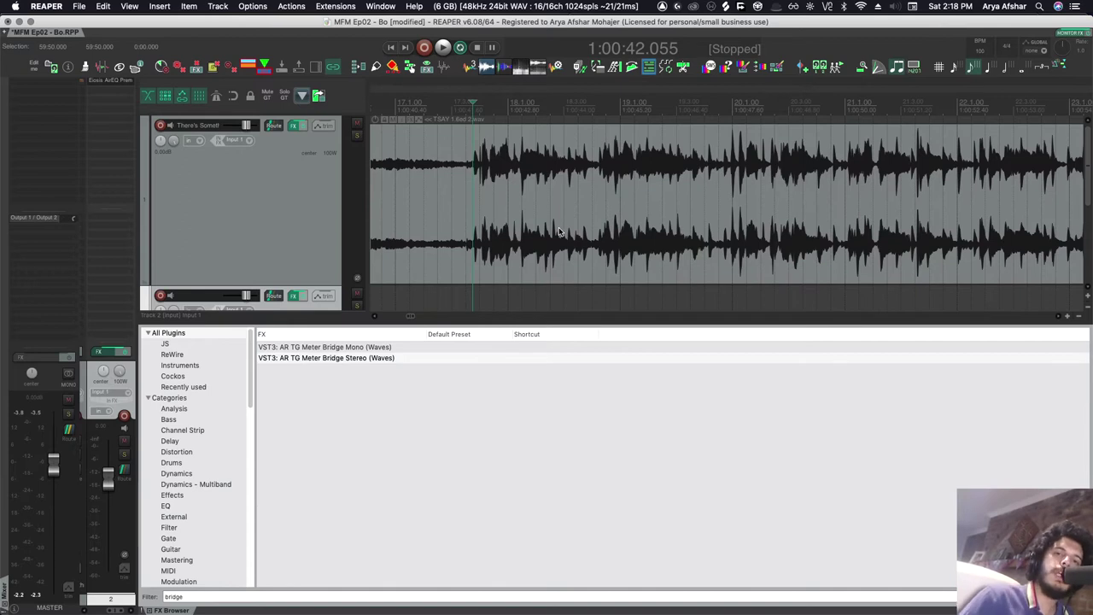
Compare the click spike with the surrounding waveform, and play the second section from 1:00:42.055
scroll(582, 228, "up", 4)
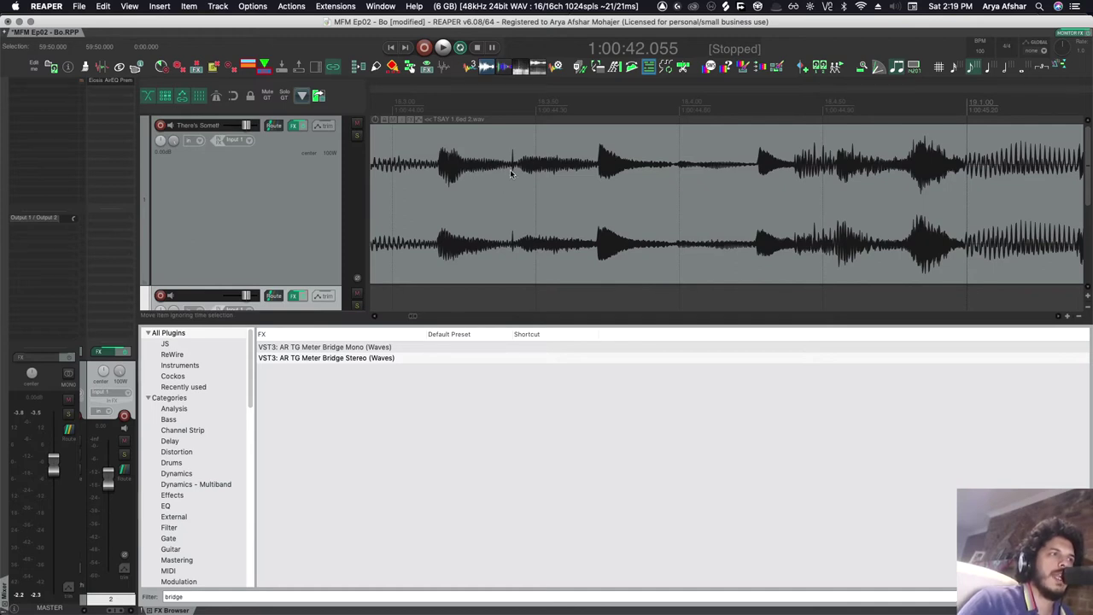
scroll(523, 167, "up", 3)
scroll(520, 175, "down", 6)
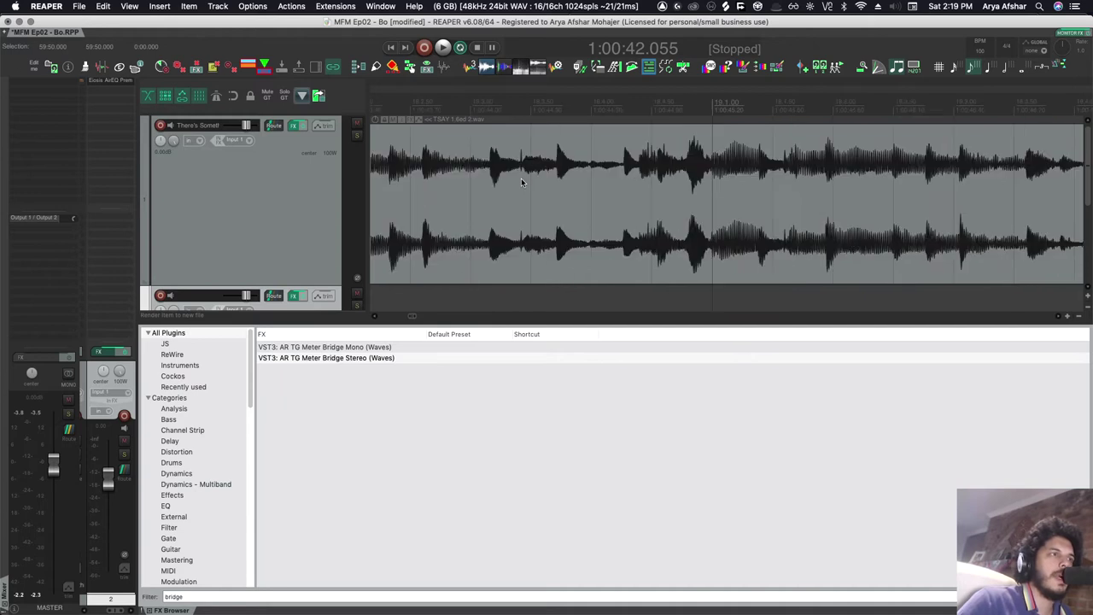
scroll(520, 179, "down", 2)
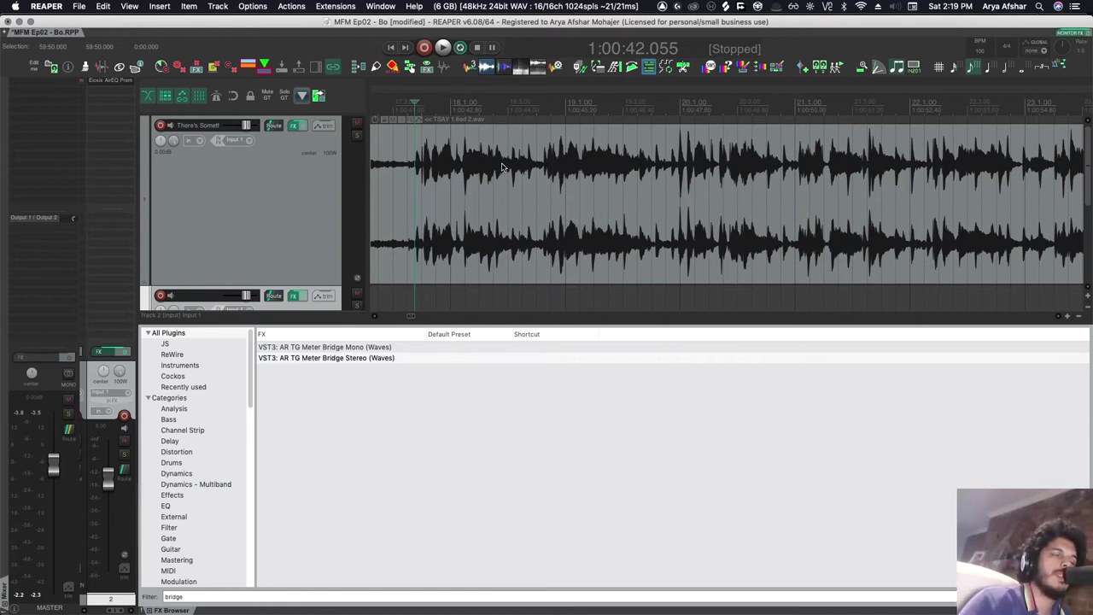
left_click(546, 224)
key("space")
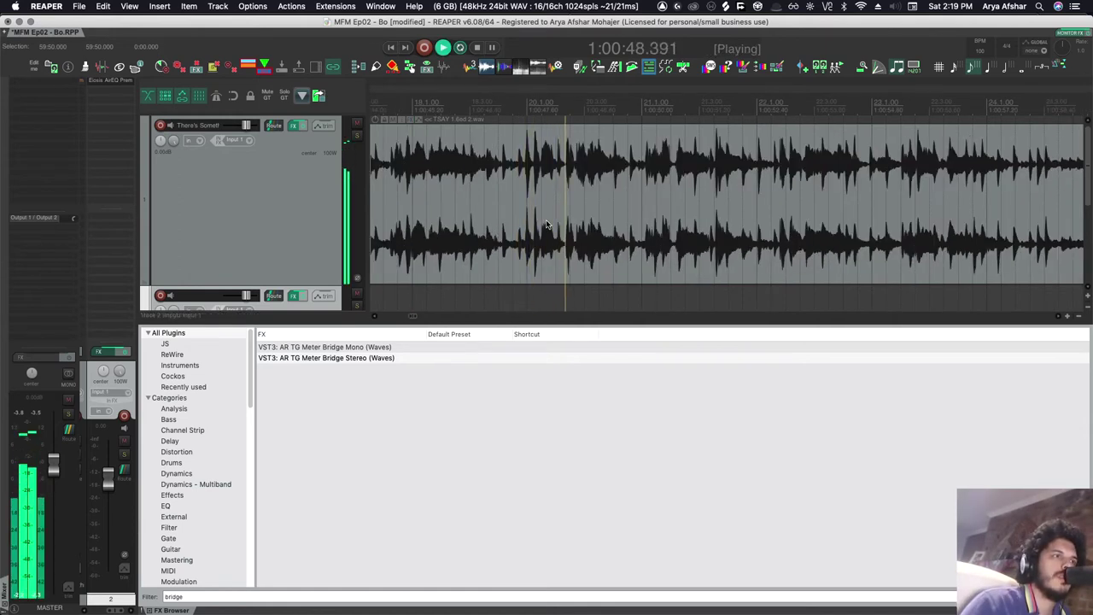
key("space")
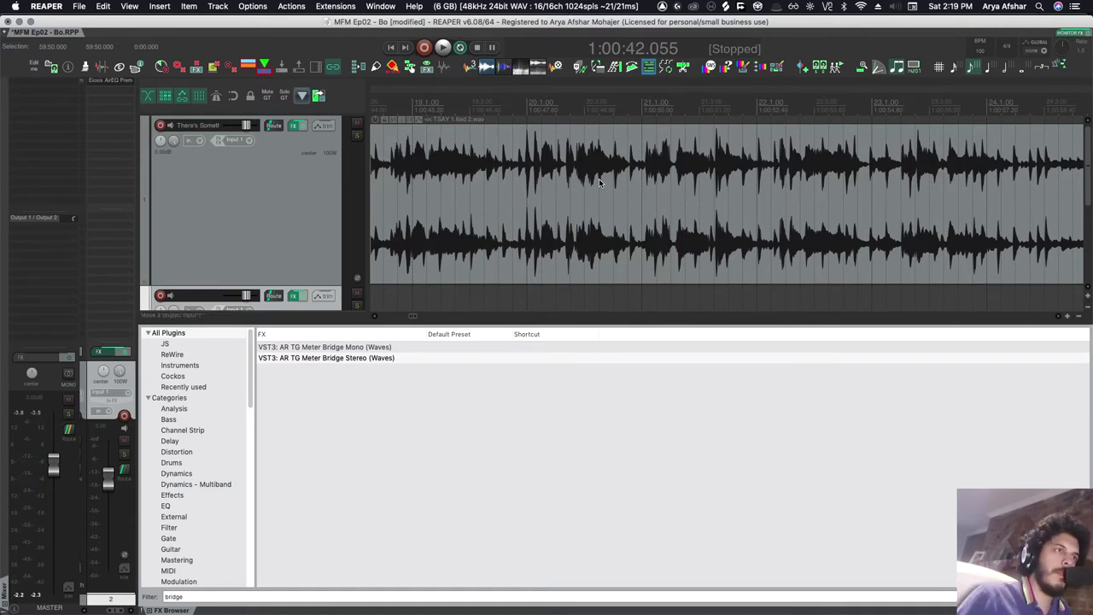
Place the edit cursor at 1:00:47.866 and inspect the waveform after it for another click spike
left_click(544, 174)
scroll(544, 175, "up", 4)
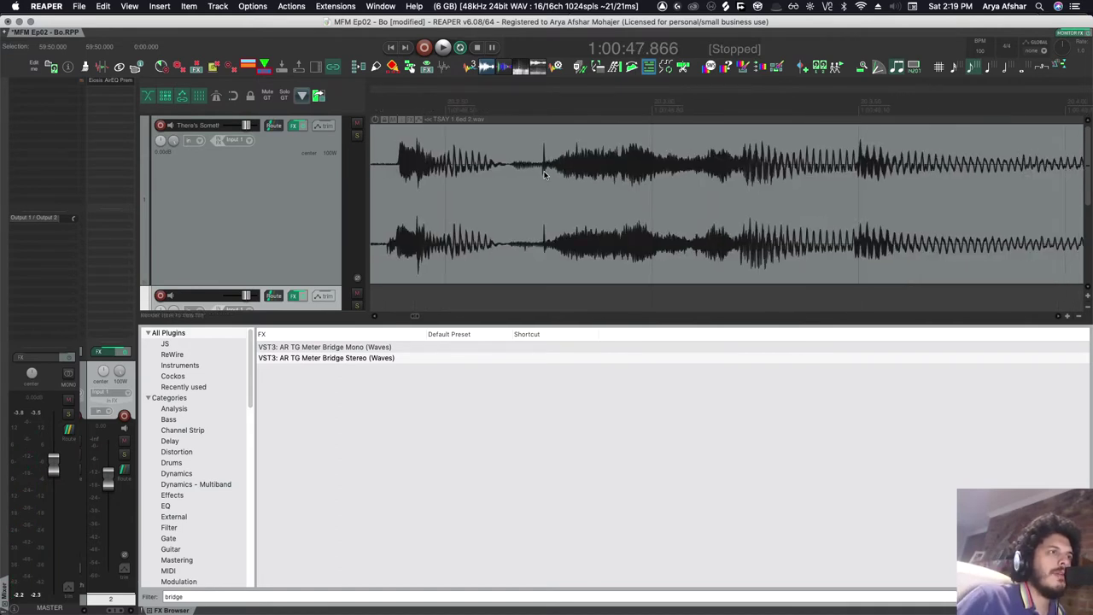
scroll(544, 174, "down", 1)
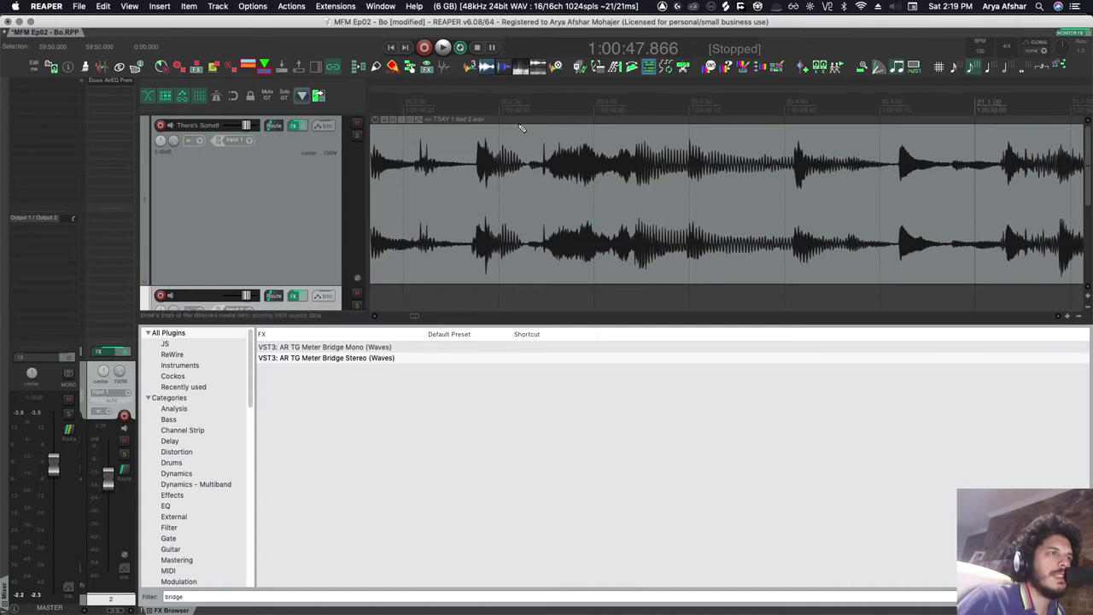
scroll(427, 183, "down", 4)
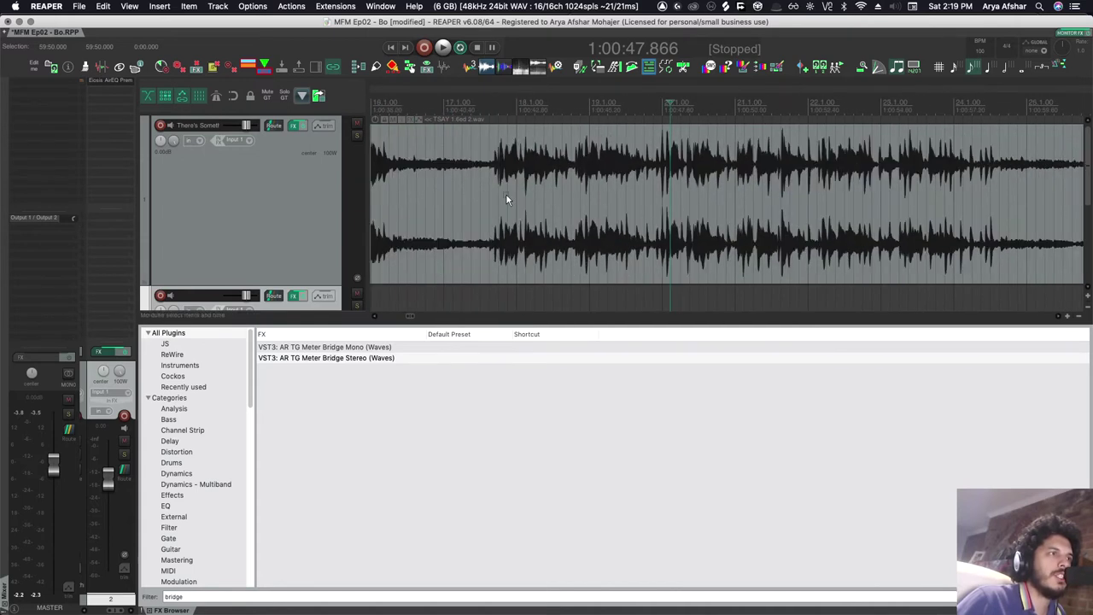
Select the mix item with the edit cursor at 1:00:44.165, play the first click spike, and inspect its waveform
left_click(513, 194)
scroll(536, 196, "up", 3)
left_click(525, 185)
key("space")
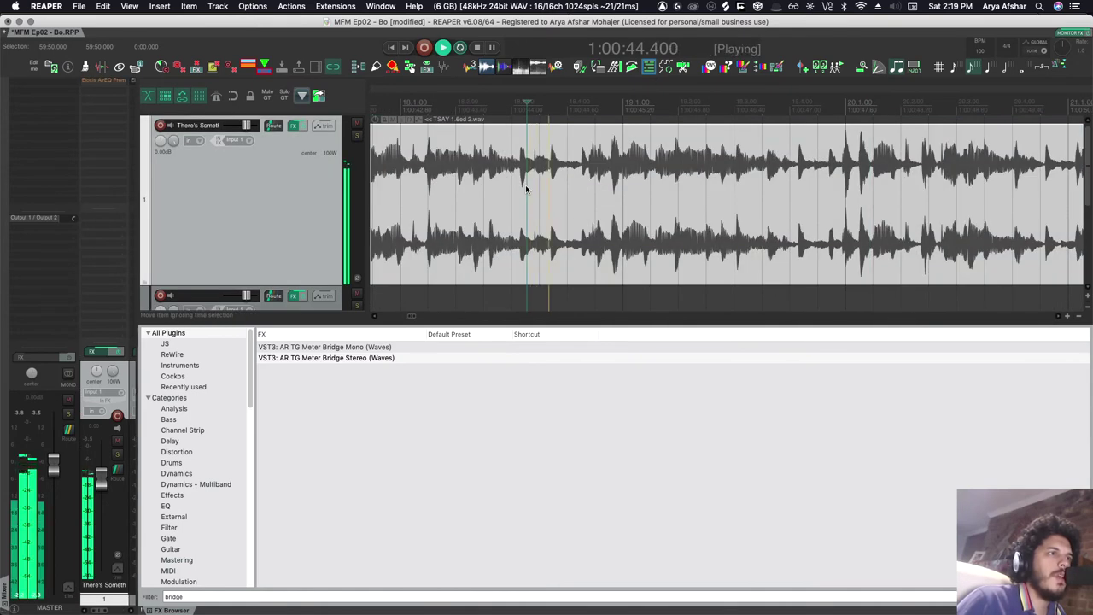
key("space")
scroll(527, 185, "up", 4)
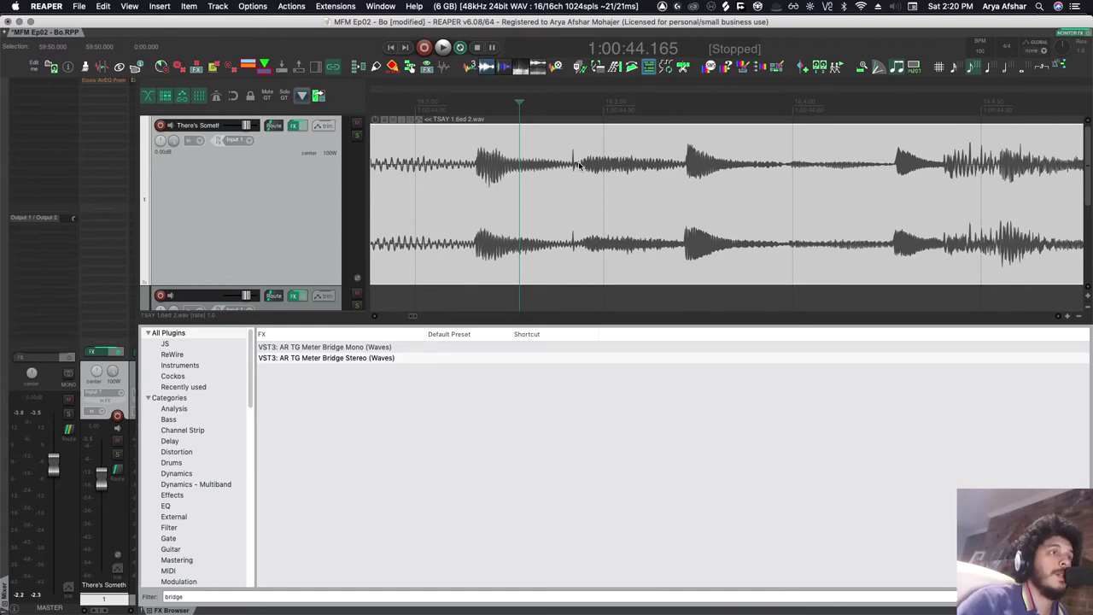
scroll(579, 165, "down", 4)
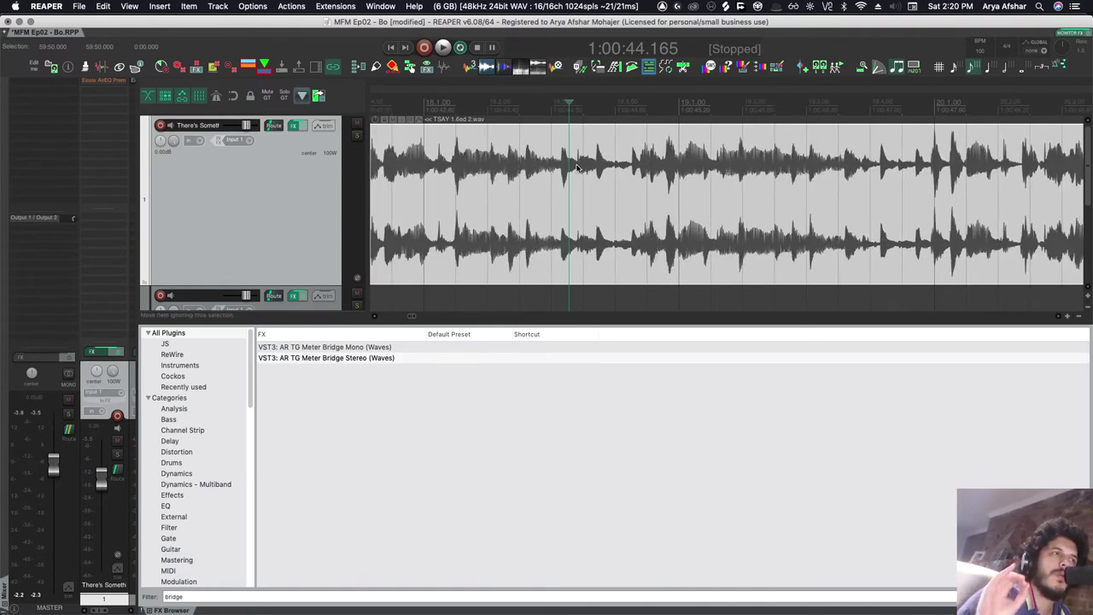
Inspect the mix's waveform just before bar 22 up close for click spikes
scroll(597, 169, "up", 3)
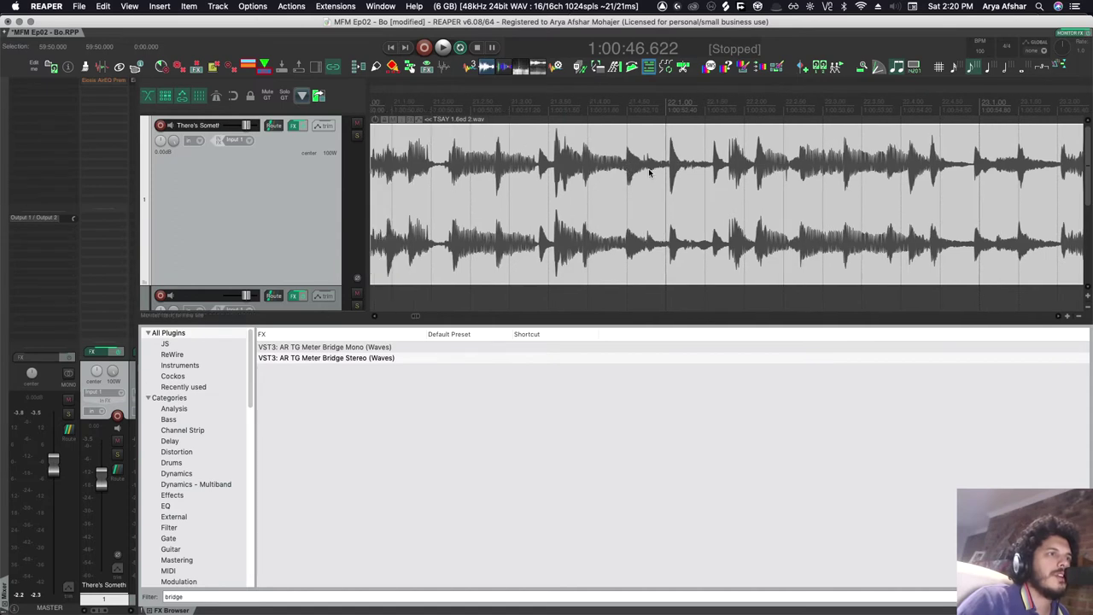
scroll(647, 171, "up", 2)
left_click(573, 171)
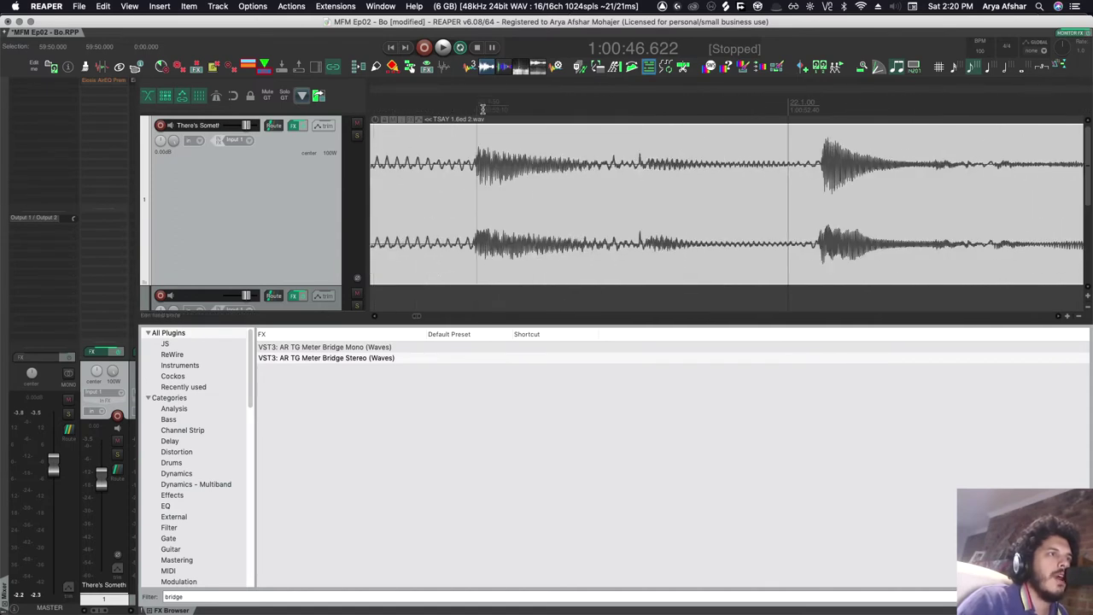
scroll(616, 300, "down", 3)
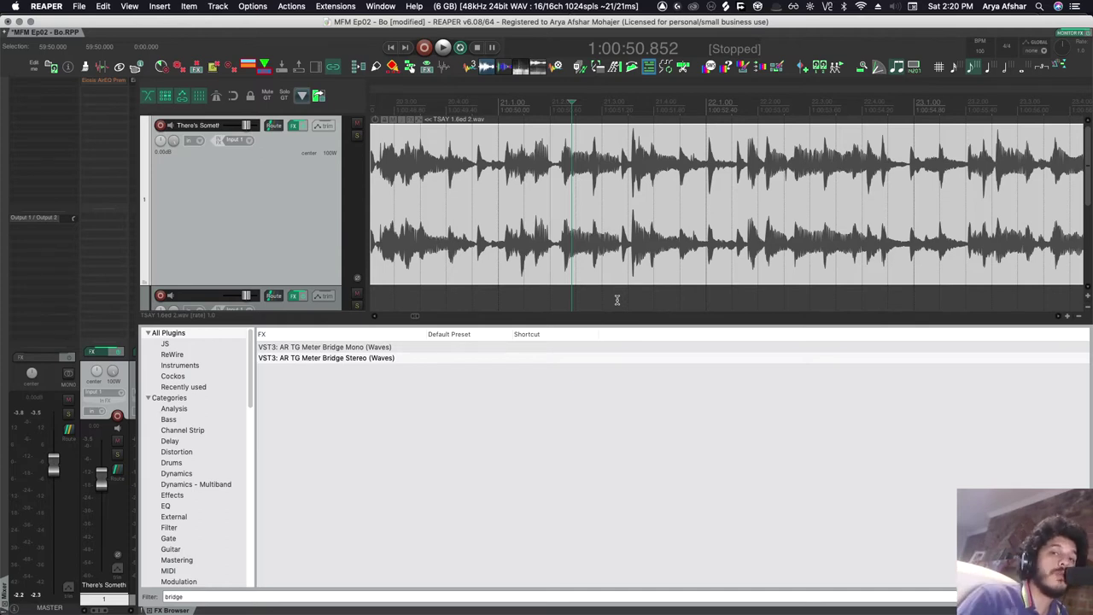
Place the edit cursor at 1:00:52.956, play from there, and inspect the click spike that follows up close
left_click(753, 110)
key("space")
key("space")
scroll(714, 171, "up", 10)
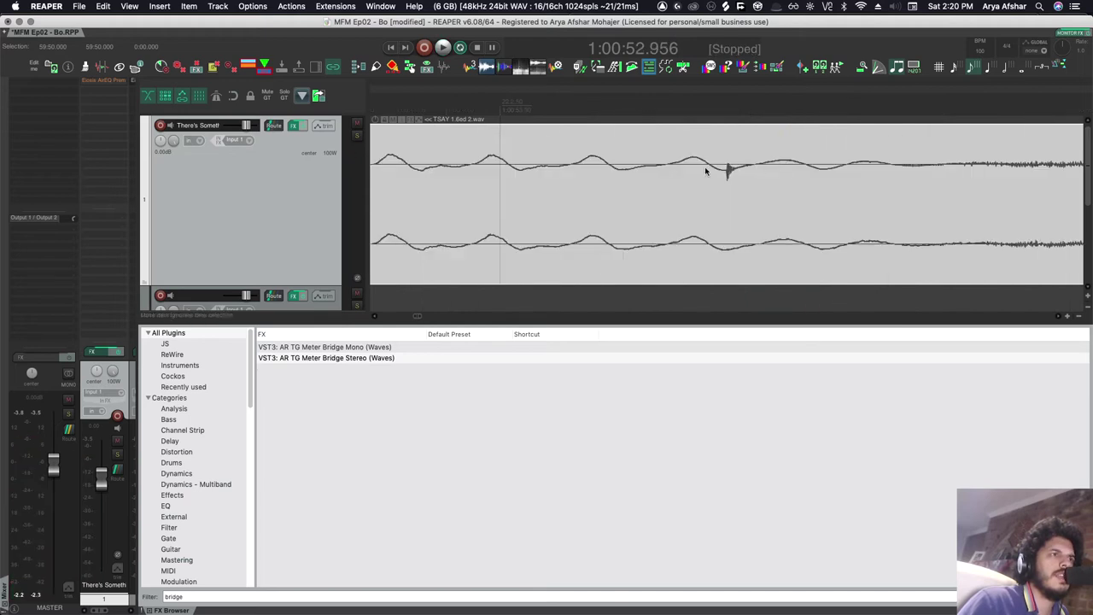
scroll(691, 177, "down", 10)
key("space")
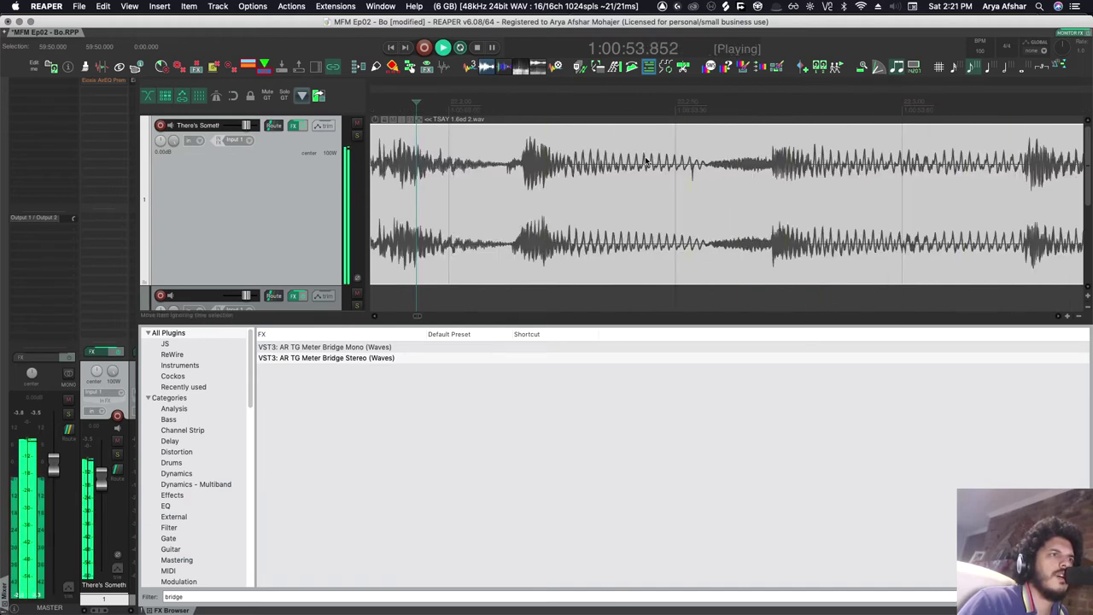
key("space")
scroll(679, 175, "up", 10)
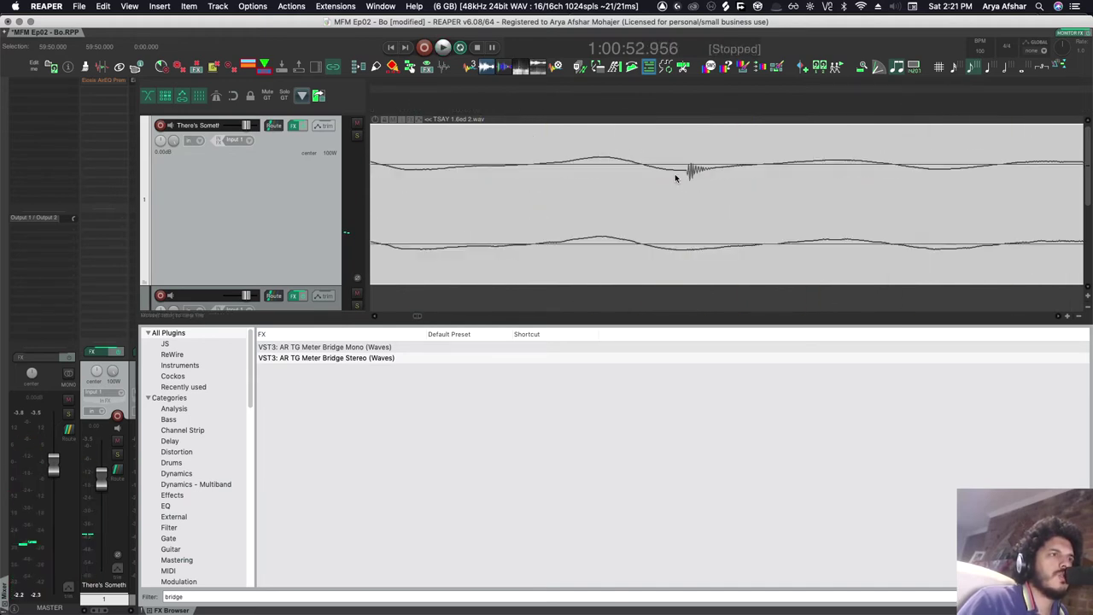
Compare the click spike between 1:00:52.956 and bar 23 with the surrounding waveform in both channels
scroll(675, 175, "down", 4)
scroll(676, 175, "down", 3)
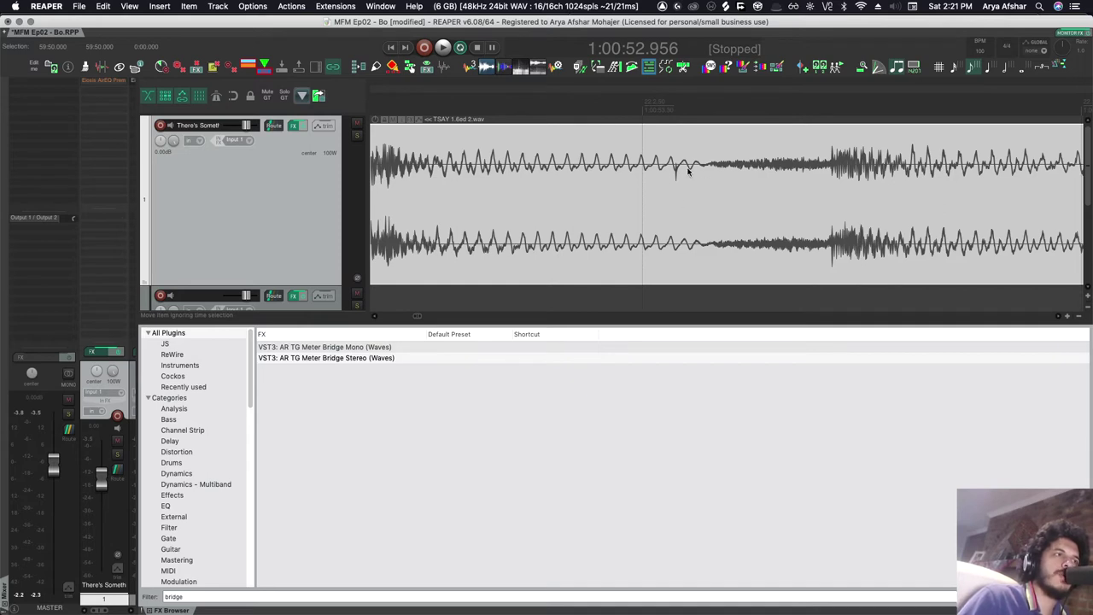
scroll(670, 177, "up", 5)
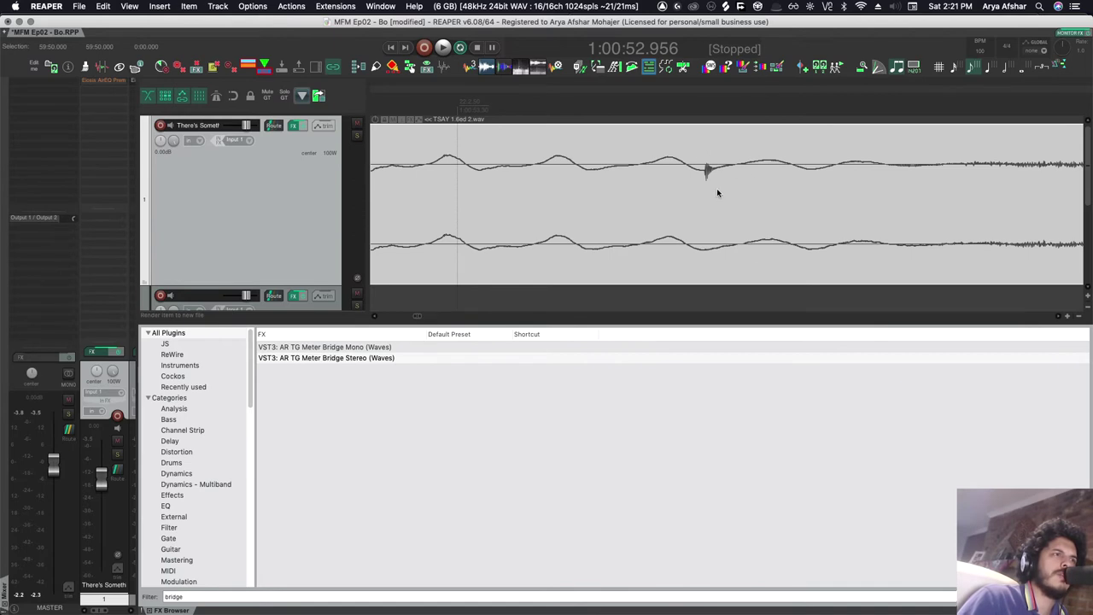
scroll(716, 186, "down", 8)
scroll(715, 186, "up", 10)
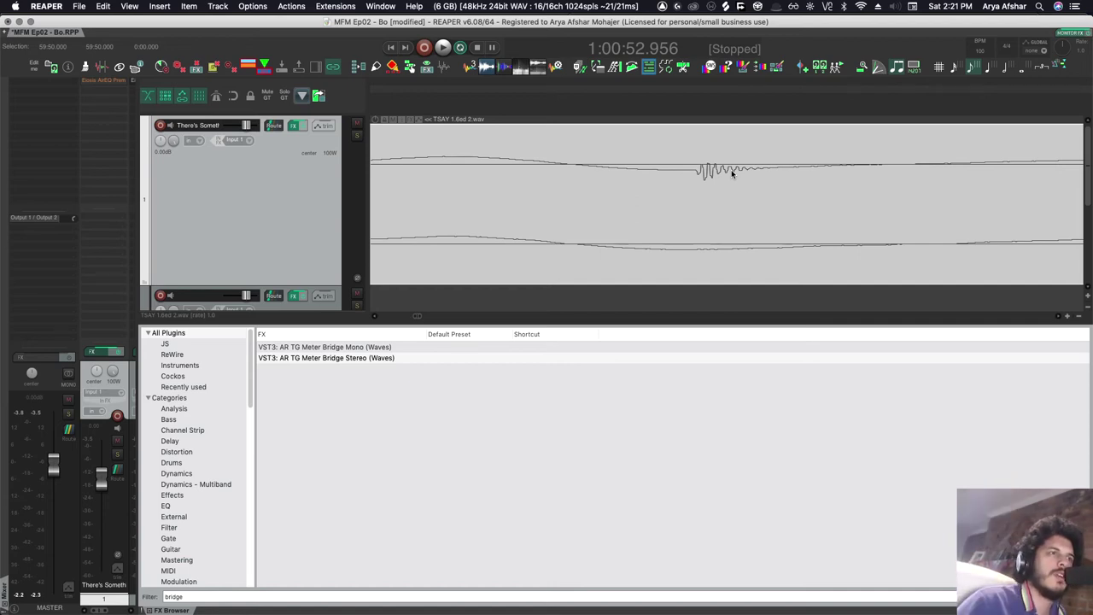
scroll(731, 169, "down", 10)
Play the mix from 1:00:52.956, inspect the waveform around bar 23, and place the edit cursor at 1:01:09.827
key("space")
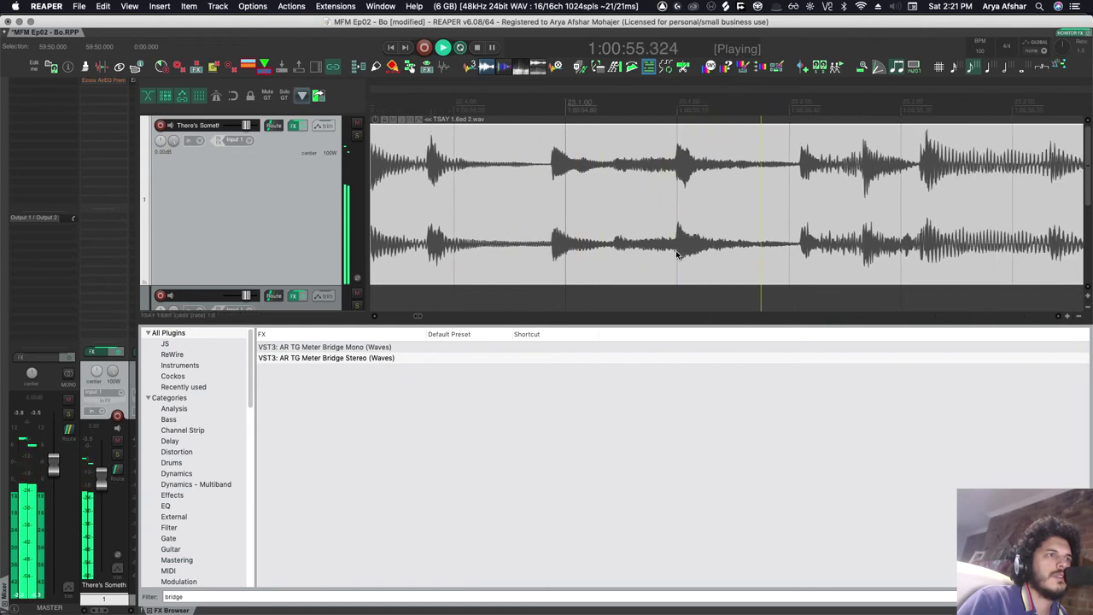
key("space")
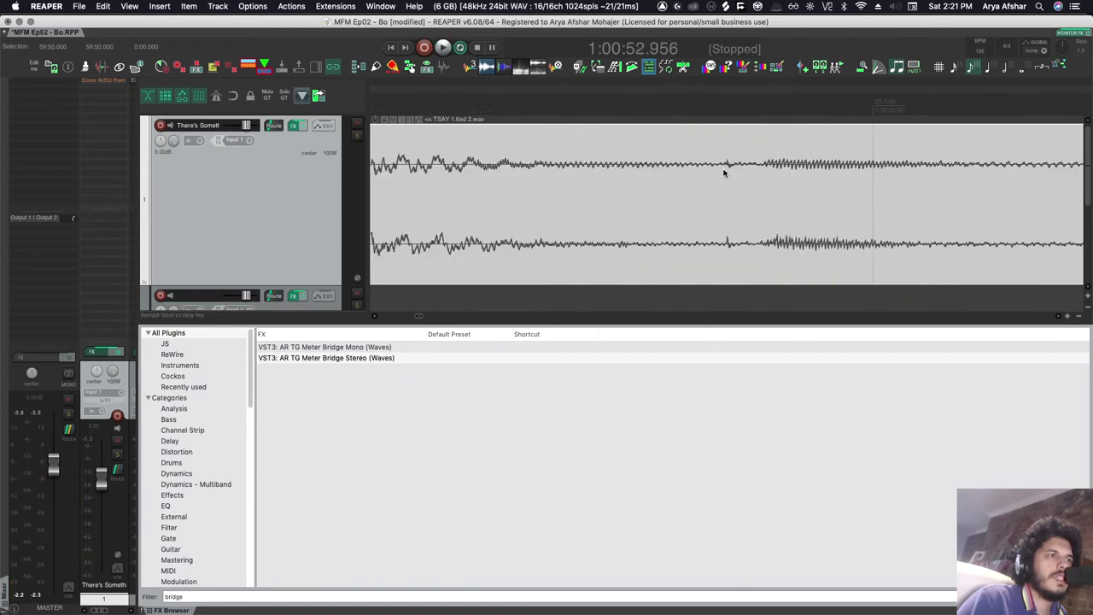
key("space")
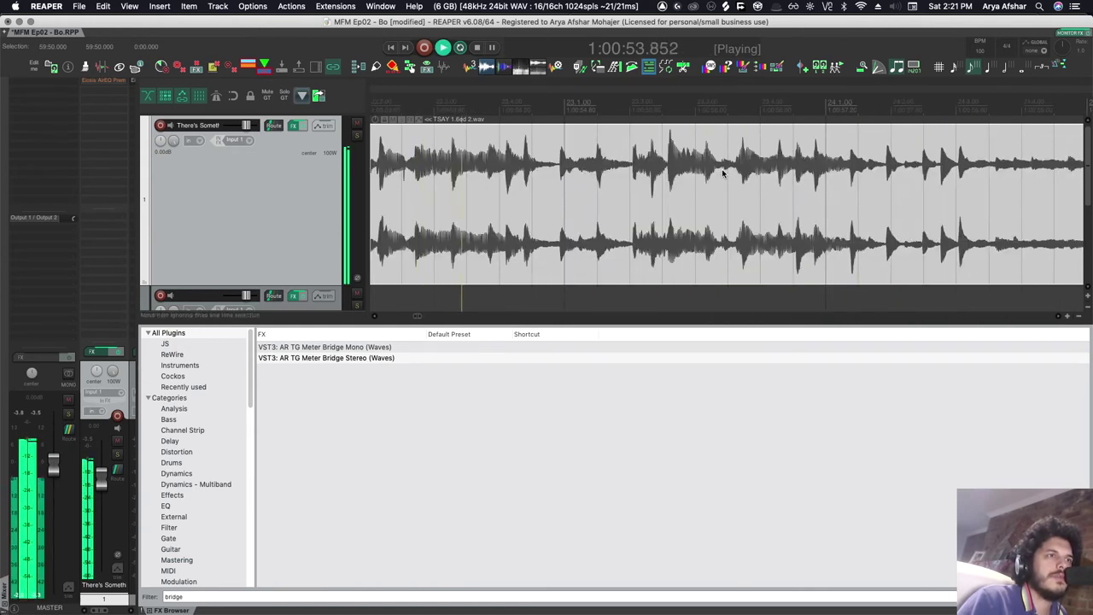
scroll(720, 173, "down", 2)
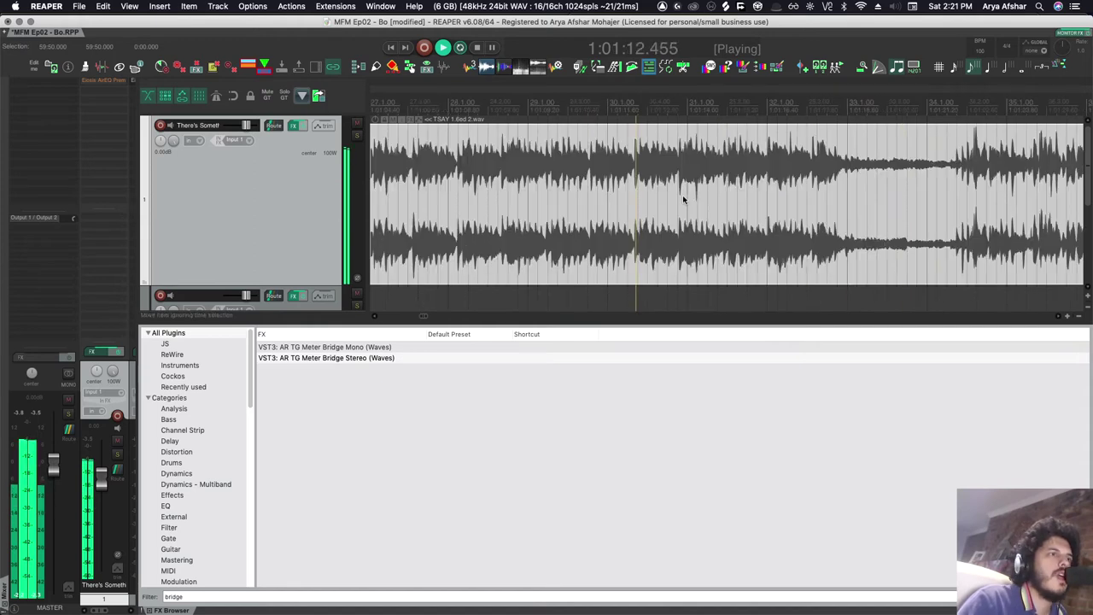
key("space")
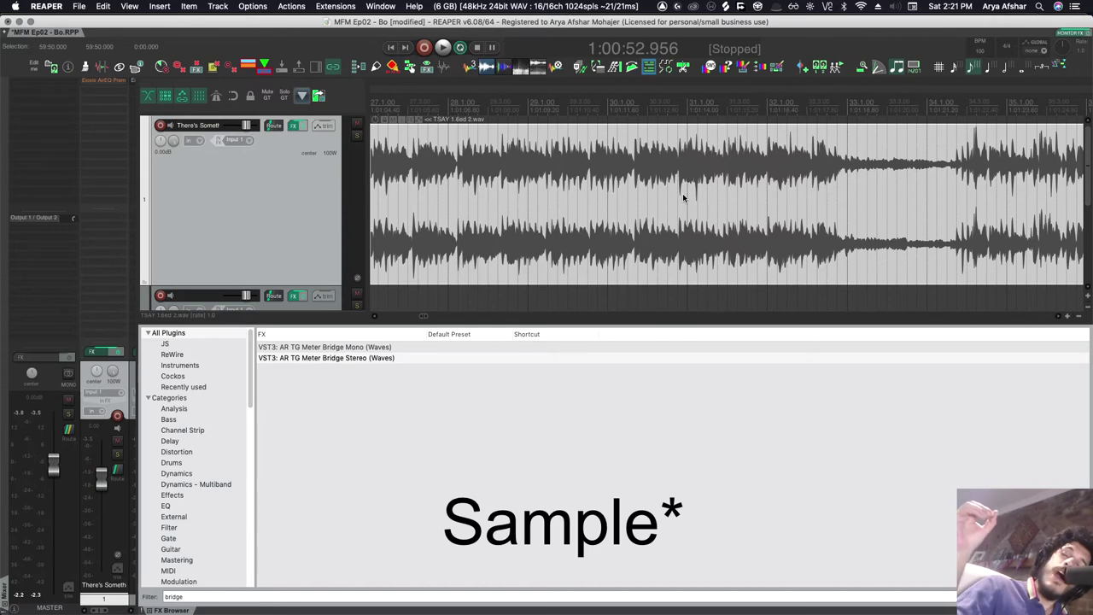
left_click(548, 217)
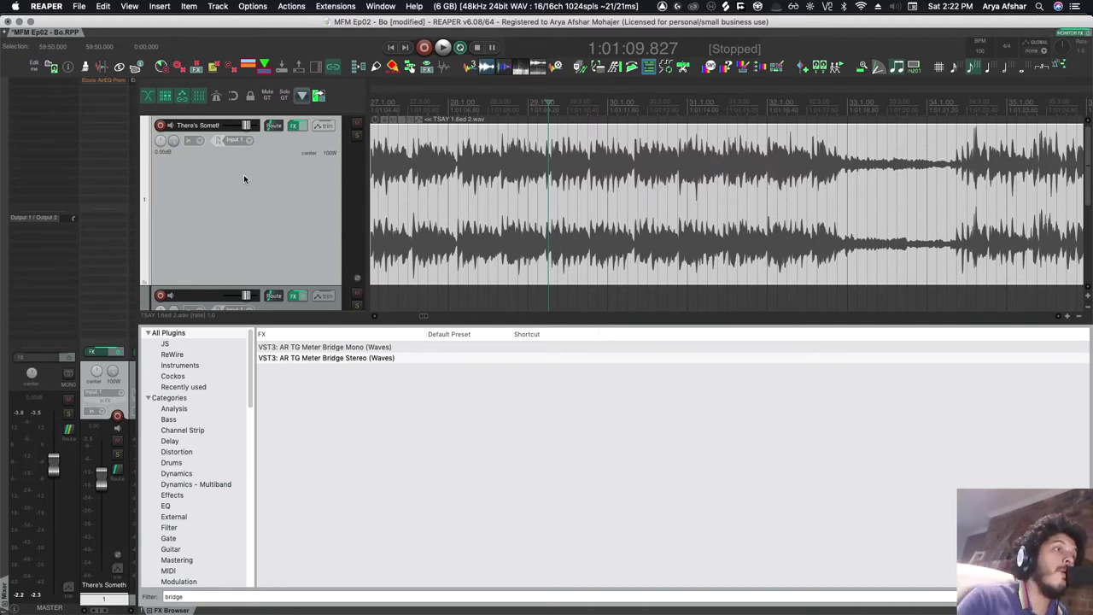
Switch the "There's Something" track to Dual pan and override its default pan law with -3.0 dB
right_click(162, 145)
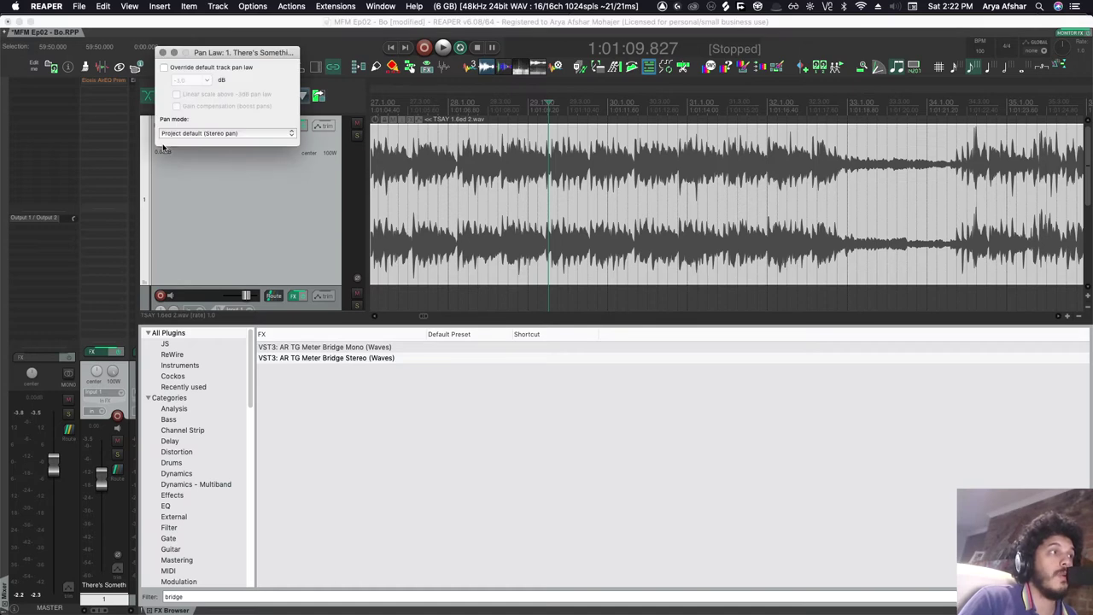
left_click(211, 68)
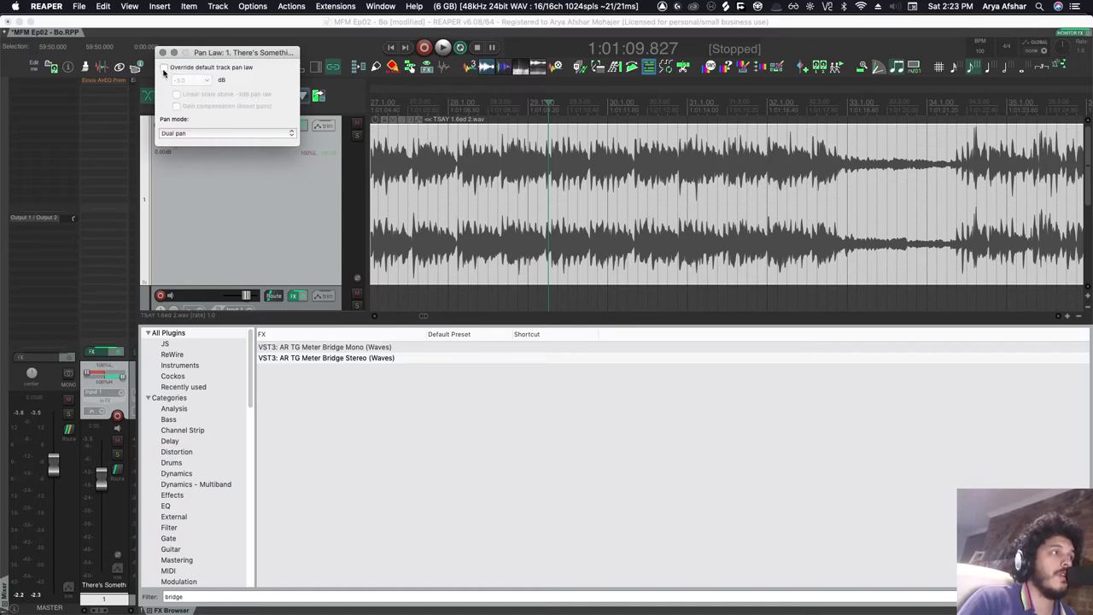
left_click(201, 134)
left_click(201, 134)
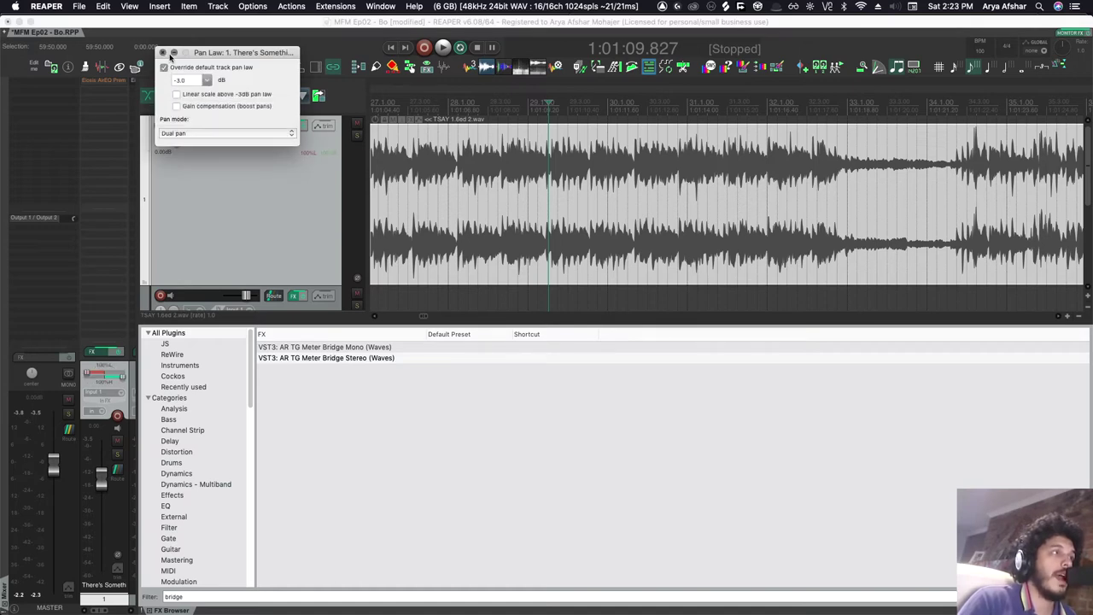
left_click(234, 187)
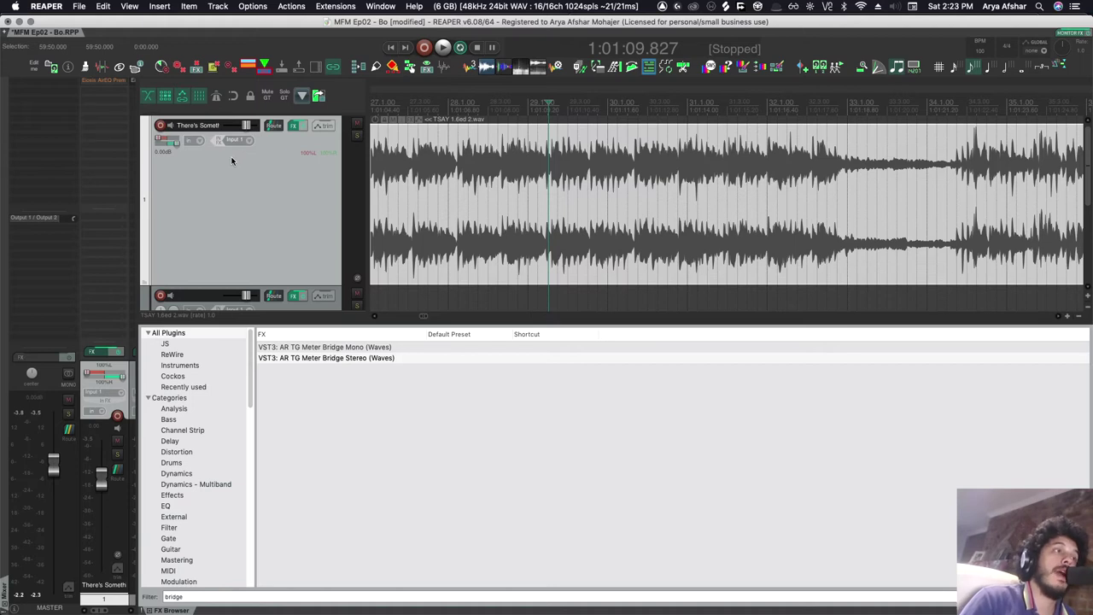
Play the mix from 1:01:09.827 through the quiet break and into the section after bar 34
scroll(498, 237, "down", 2)
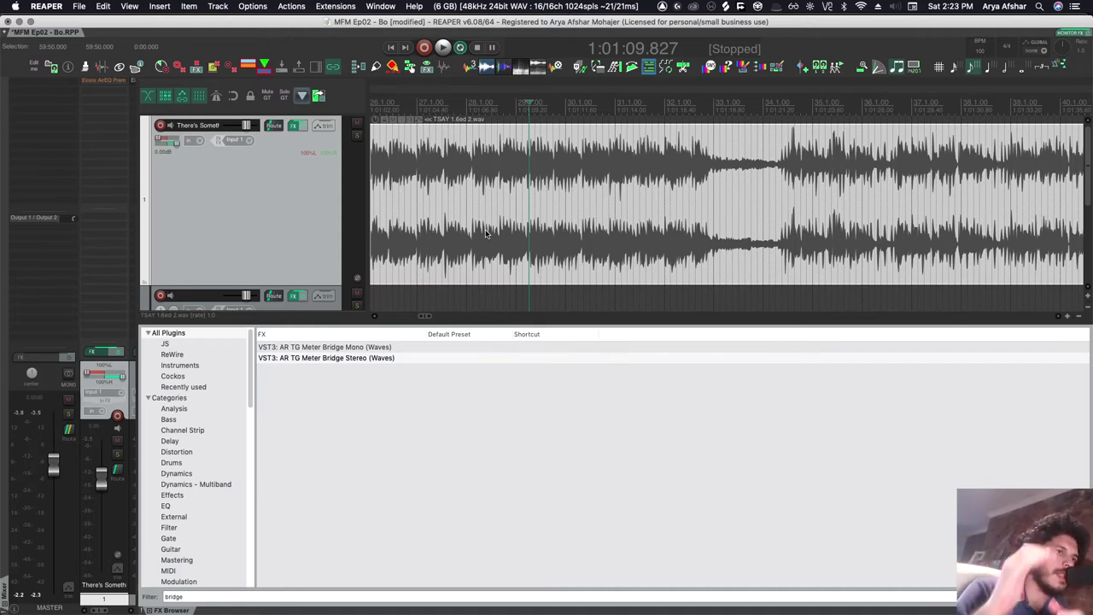
key("space")
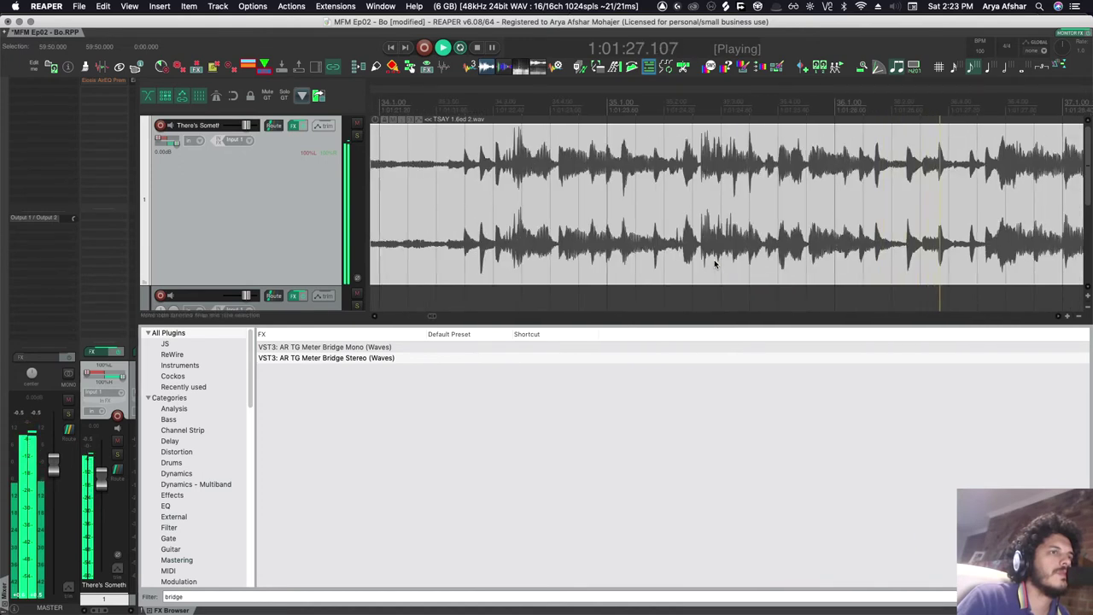
key("space")
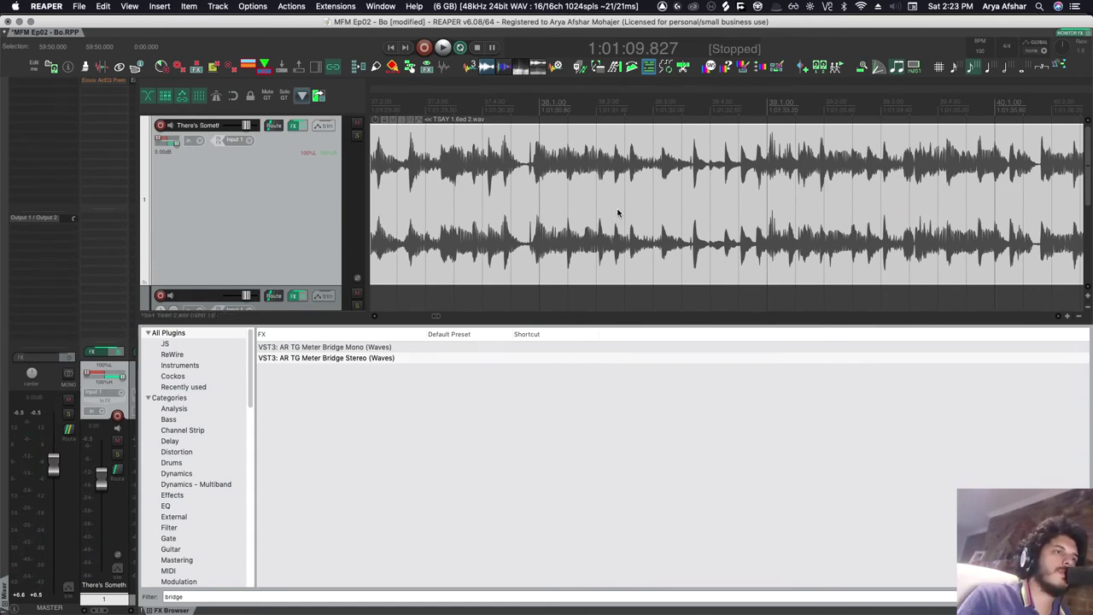
Play the passage leading into bar 38 and look for the click in its waveform
scroll(618, 212, "down", 2)
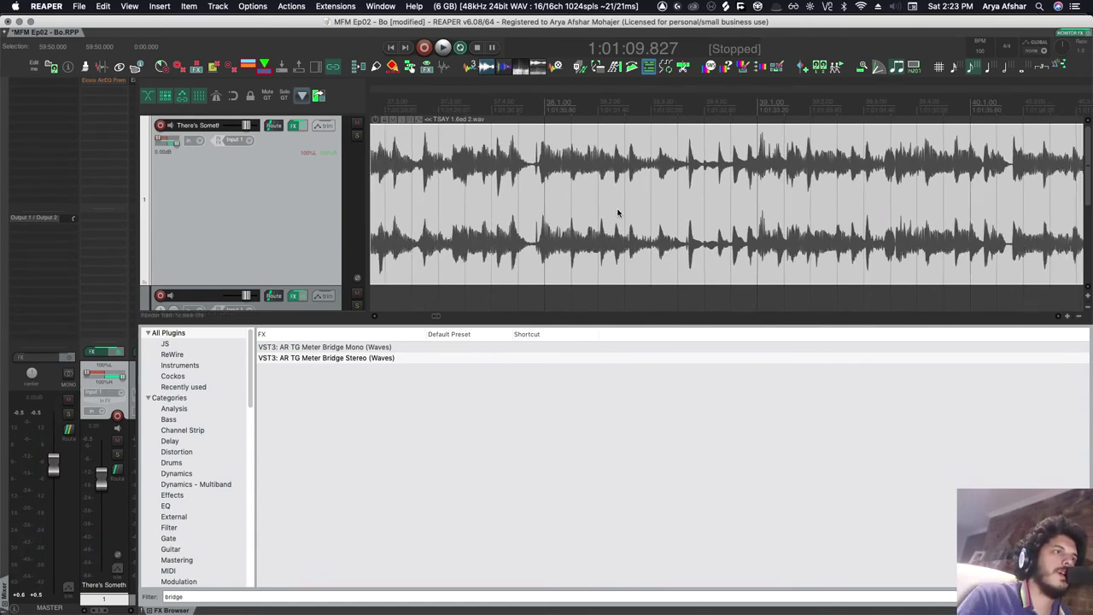
left_click(445, 107)
key("space")
scroll(606, 213, "up", 3)
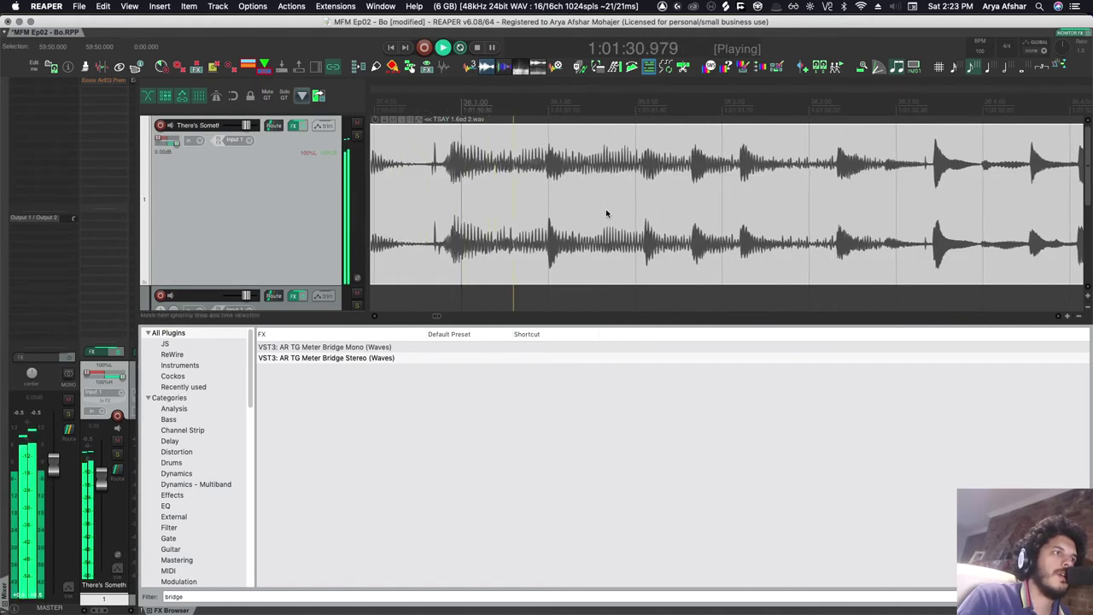
key("space")
Place the edit cursor at 1:01:30.623, inspect the click spike just before bar 38, and play it twice
scroll(606, 213, "up", 3)
left_click(403, 165)
key("space")
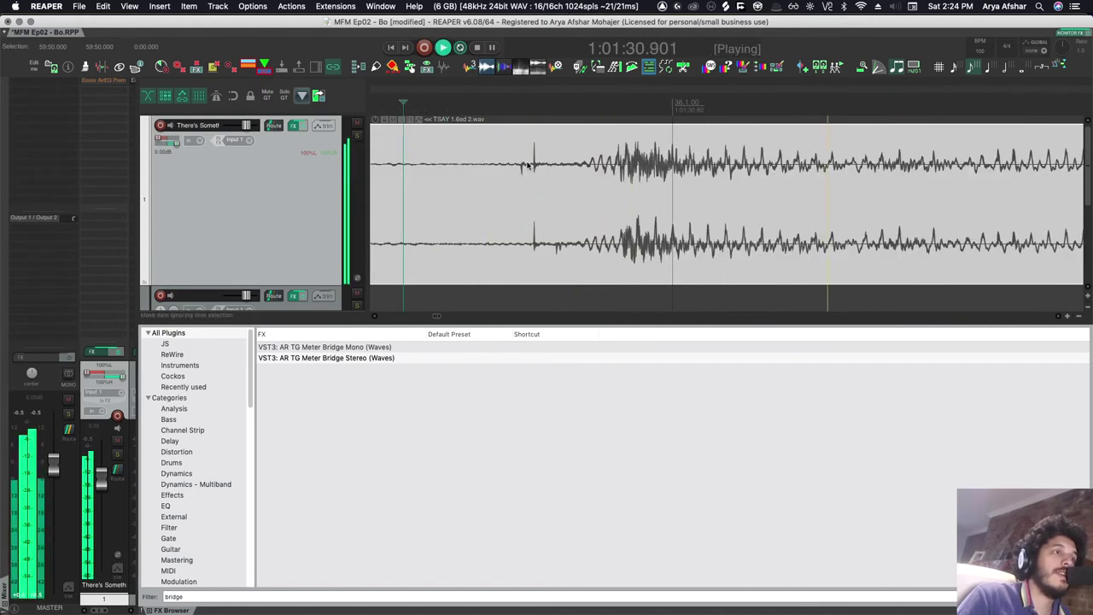
key("space")
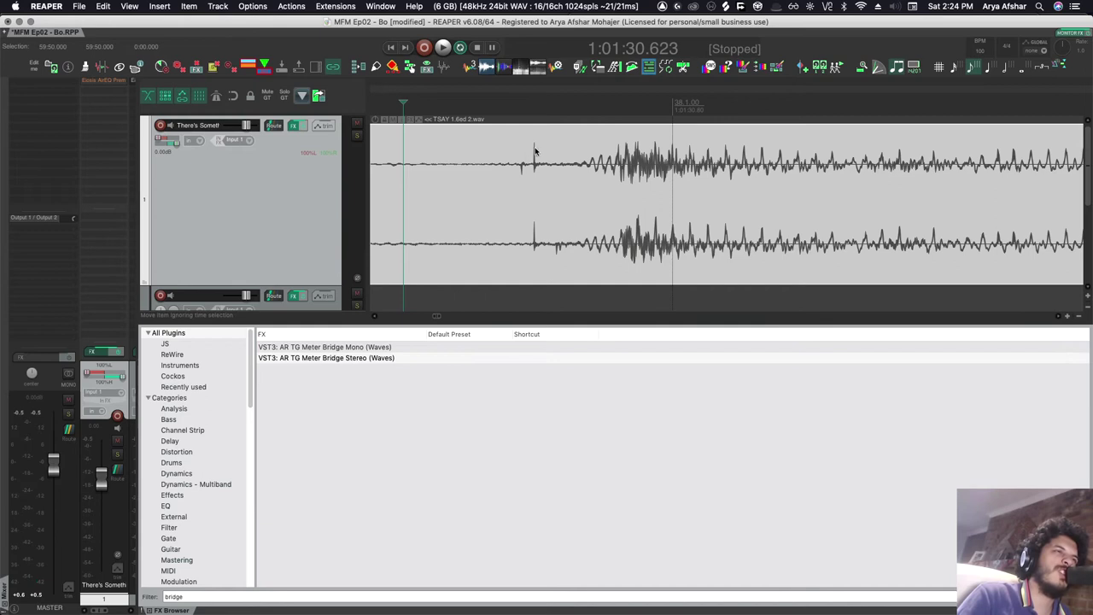
scroll(561, 167, "down", 3)
key("space")
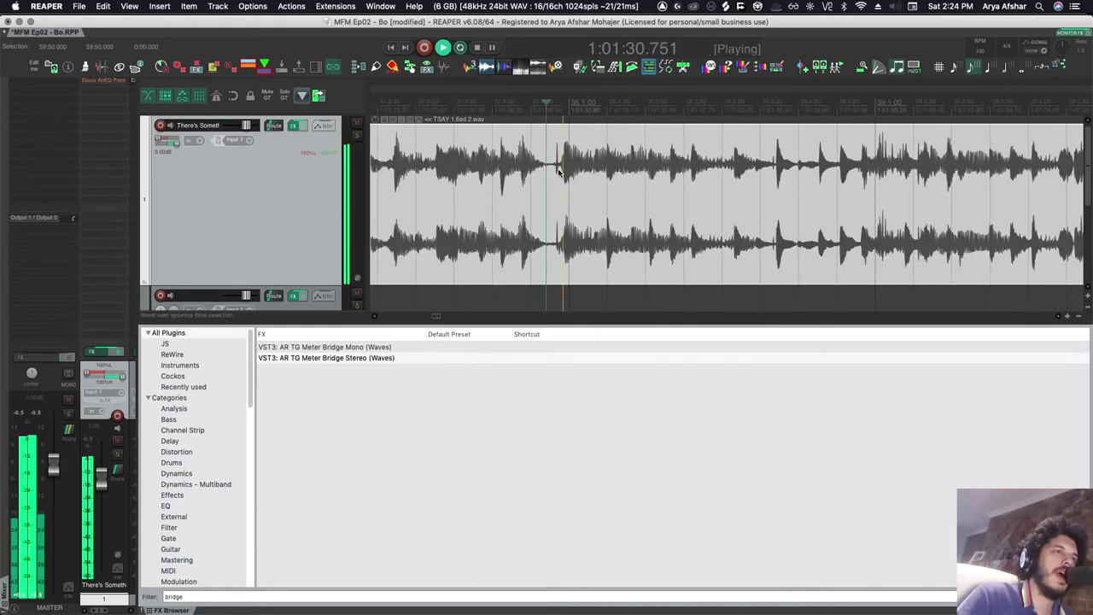
key("space")
Replay the mix from 1:01:30.623 and check the waveform from bar 38 to the quiet break after bar 41
scroll(749, 215, "down", 5)
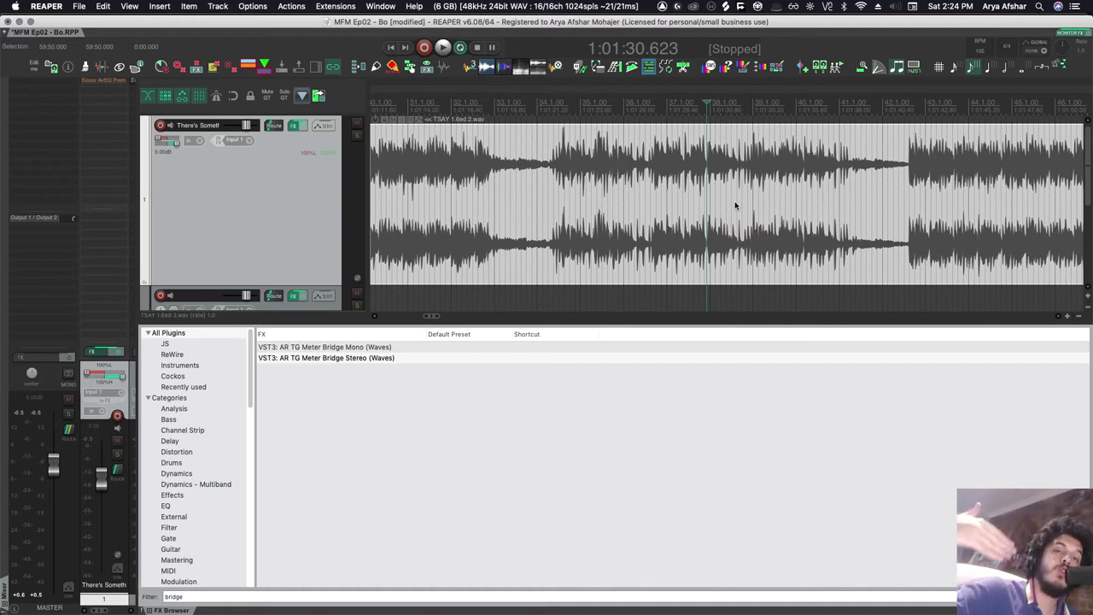
key("space")
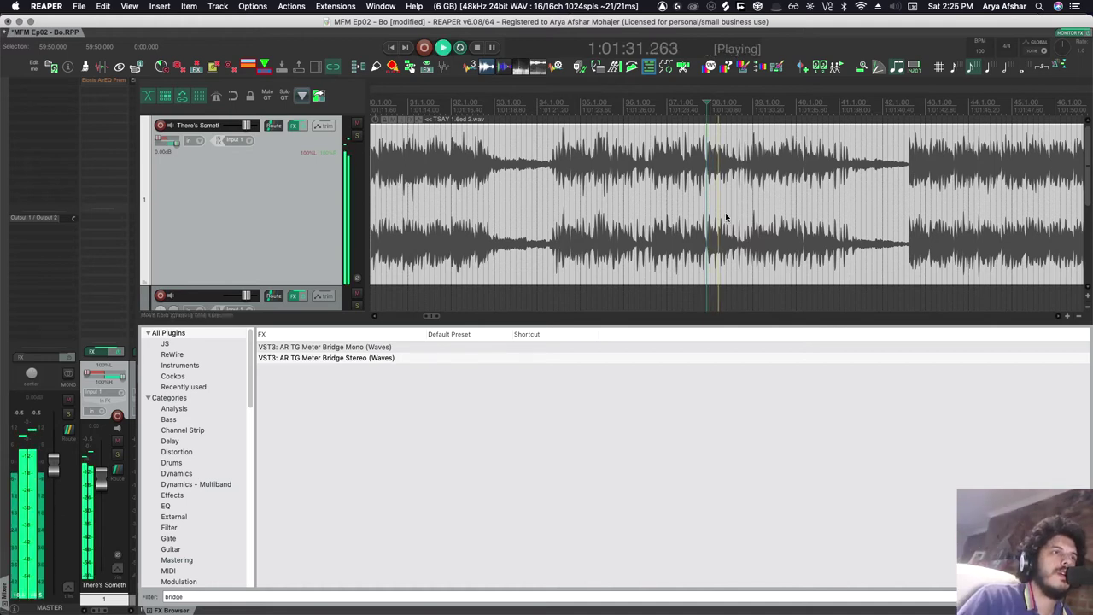
scroll(725, 218, "up", 4)
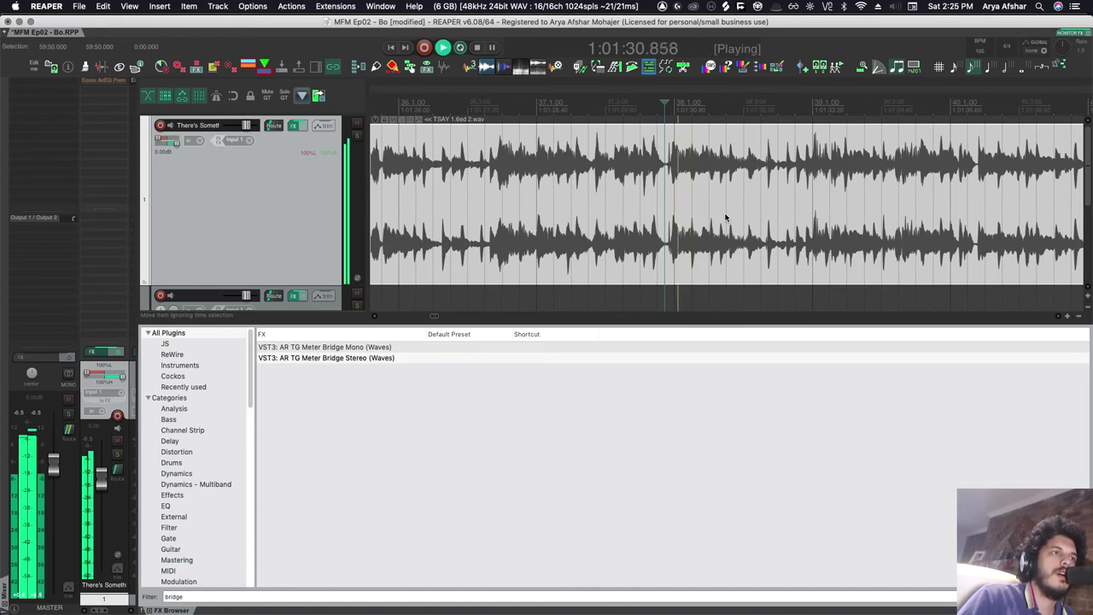
key("space")
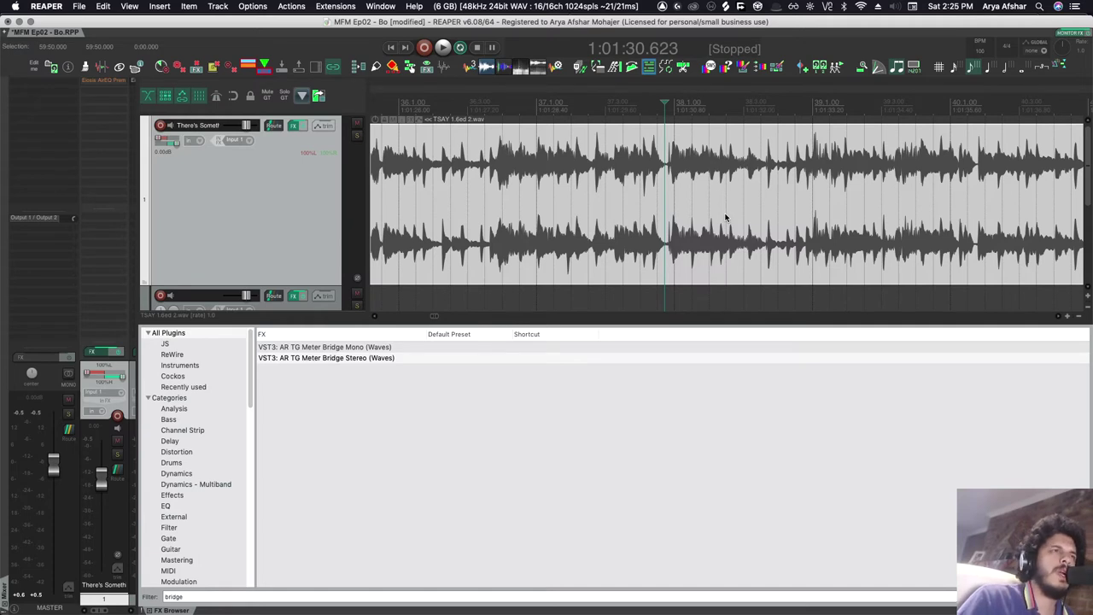
scroll(726, 218, "up", 3)
key("space")
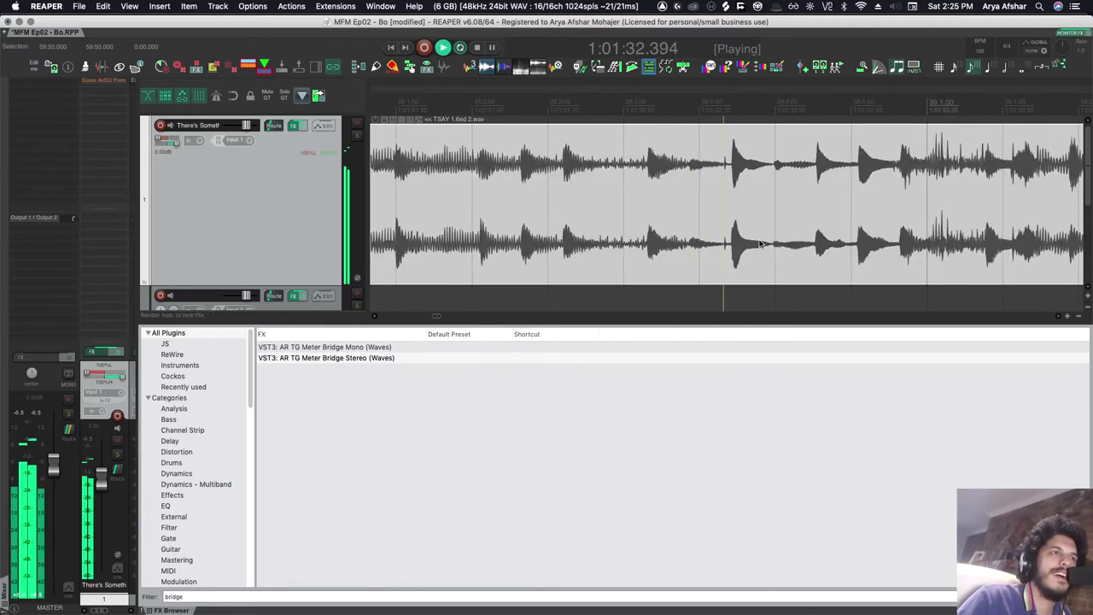
scroll(730, 211, "down", 5)
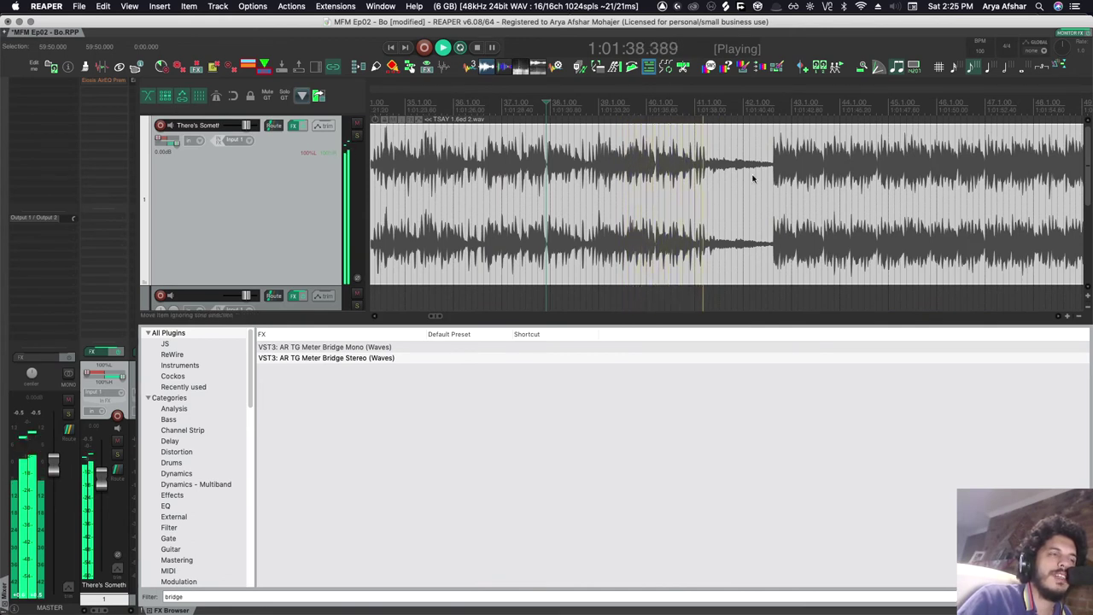
Play the transition into bar 51 from 1:02:01.822
scroll(658, 192, "right", 3)
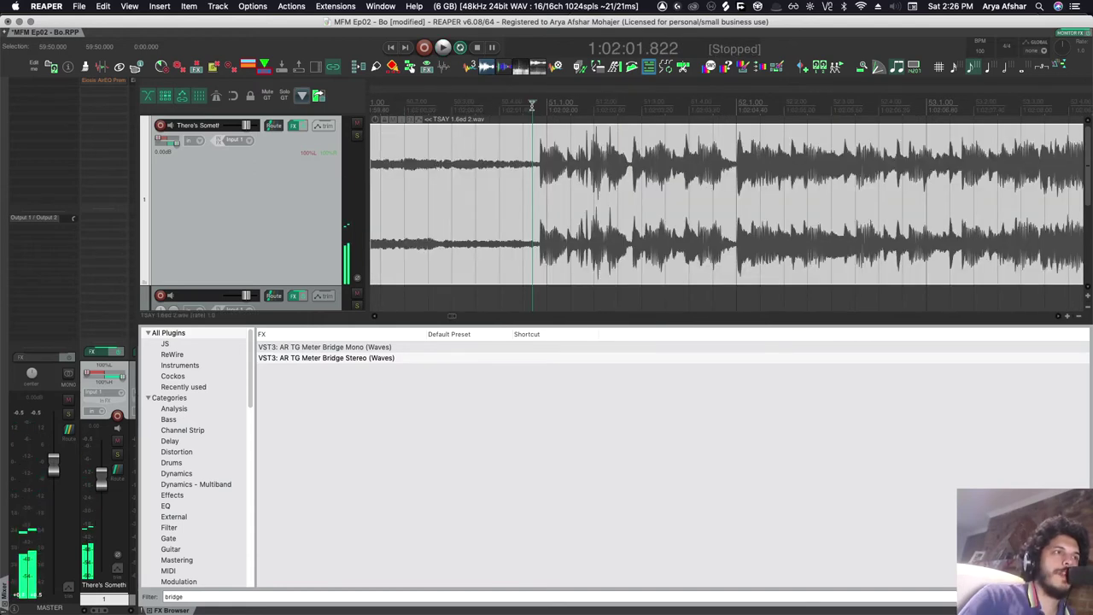
key("space")
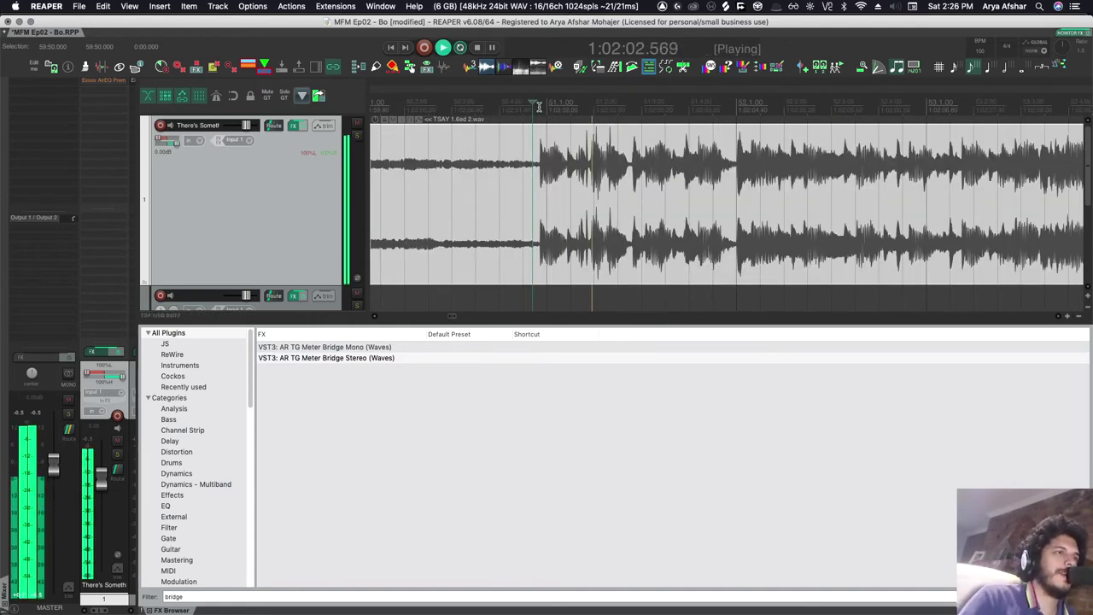
Inspect the waveform between bars 51 and 52, and play the mix from 1:02:01.822 on past bar 70
key("space")
scroll(607, 178, "up", 5)
scroll(429, 171, "down", 4)
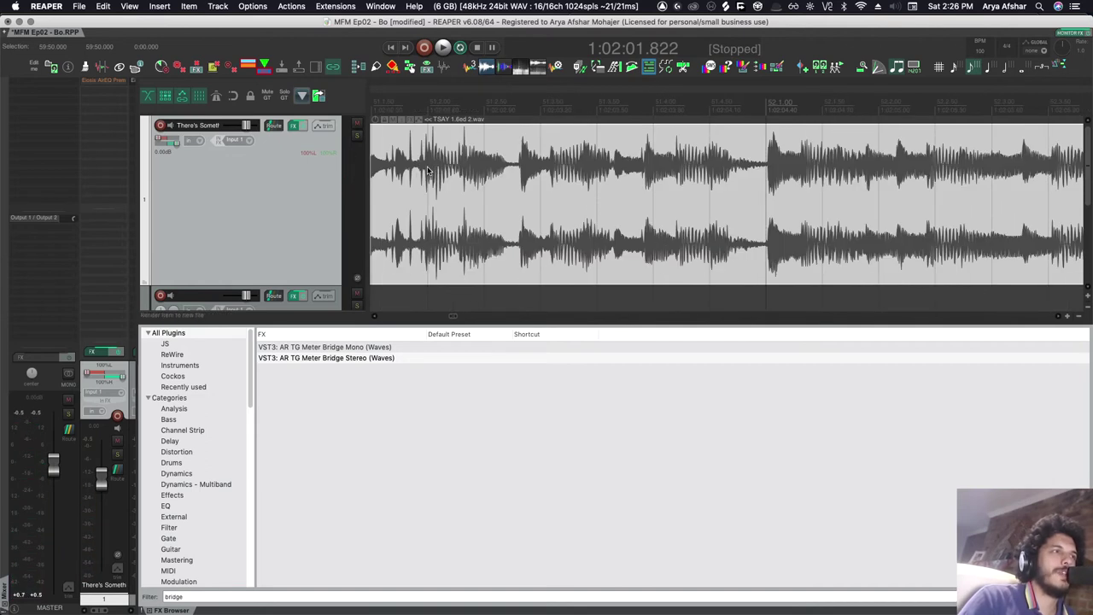
key("space")
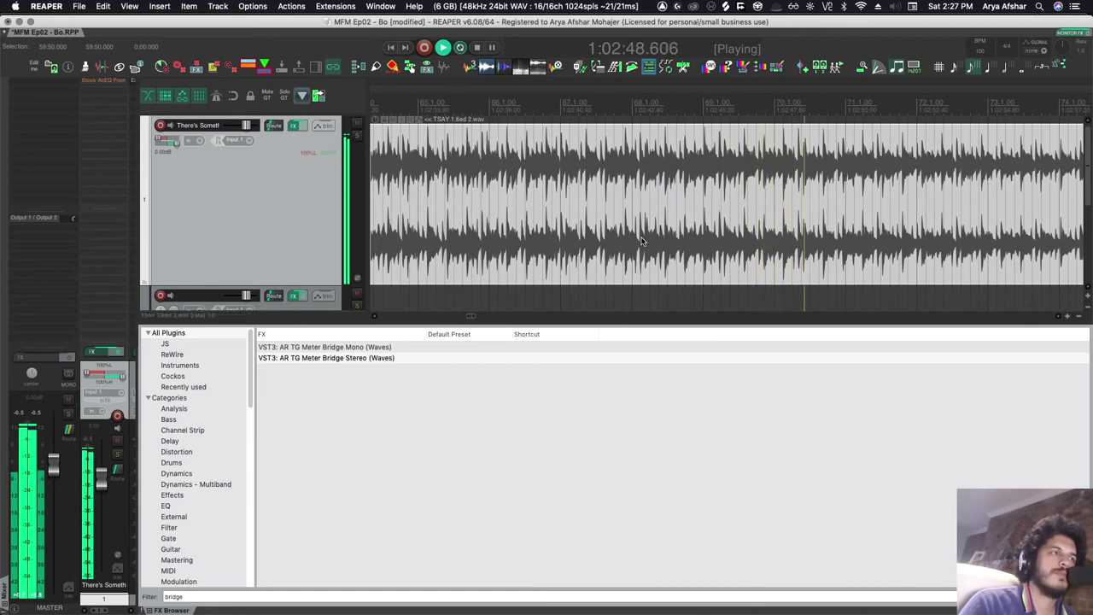
key("space")
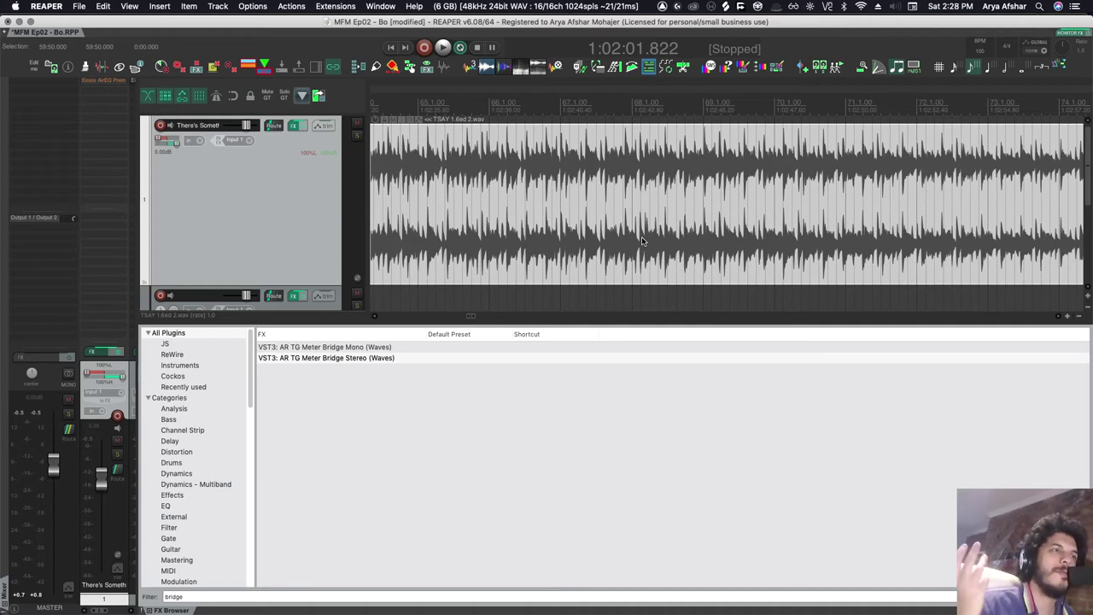
Play the build-up into bar 64 and view the outro's waveform through to the end of the fade-out
key("space")
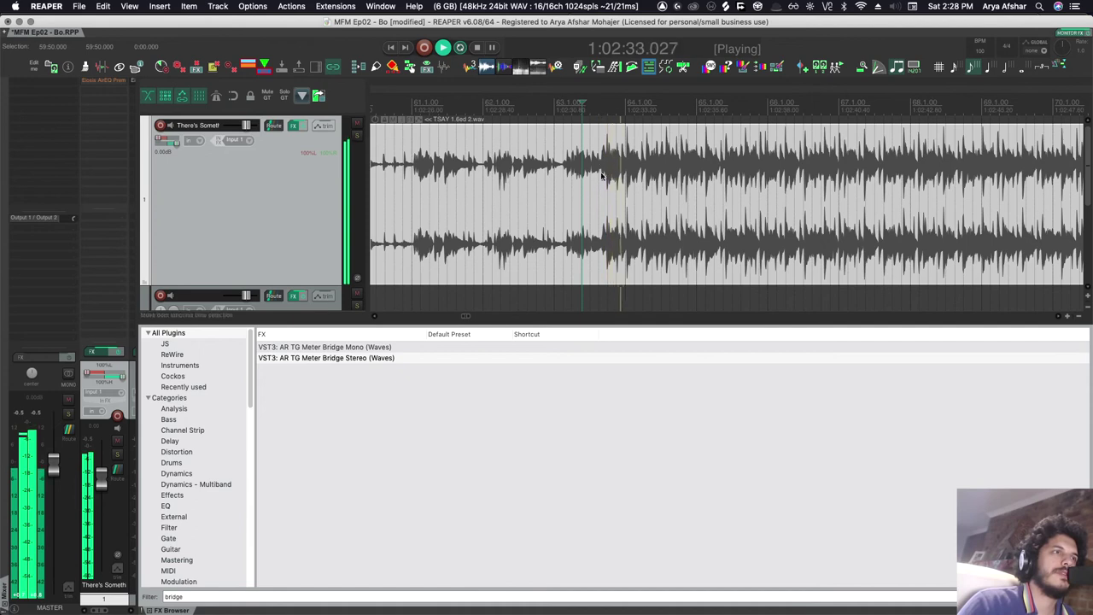
scroll(600, 200, "down", 5)
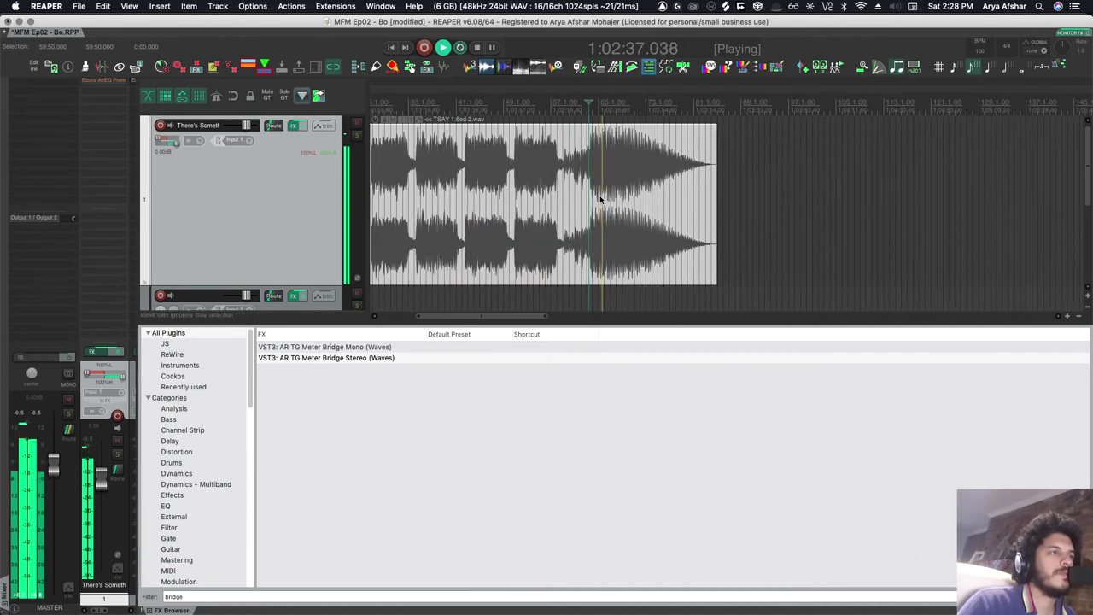
scroll(601, 200, "up", 1)
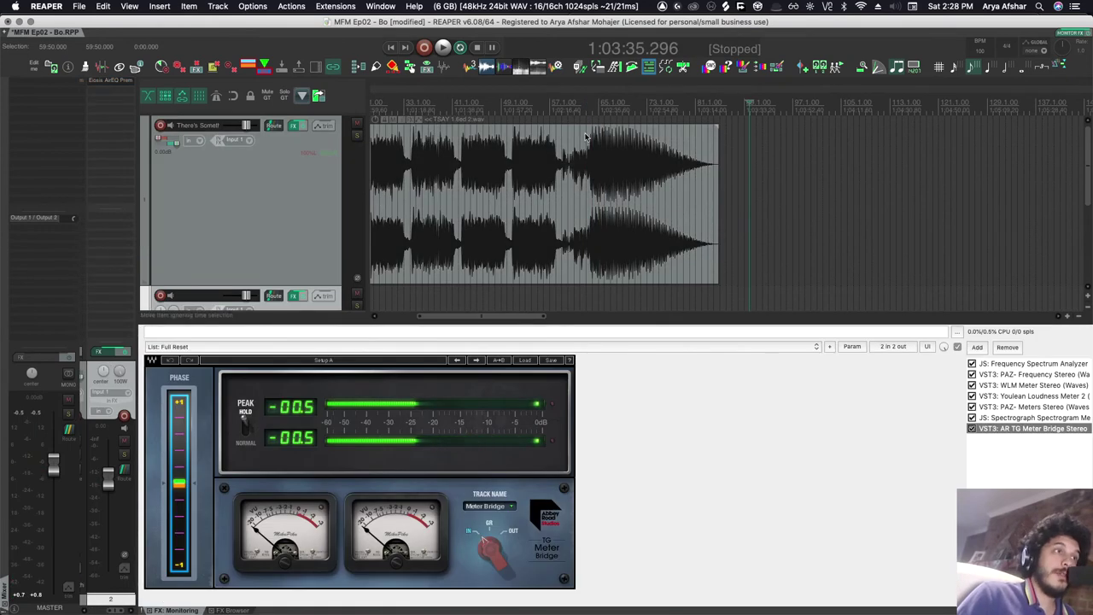
Play the mix from 1:02:27.617 and check the outro's loudness in Youlean Loudness Meter 2
left_click(577, 301)
key("space")
left_click(982, 395)
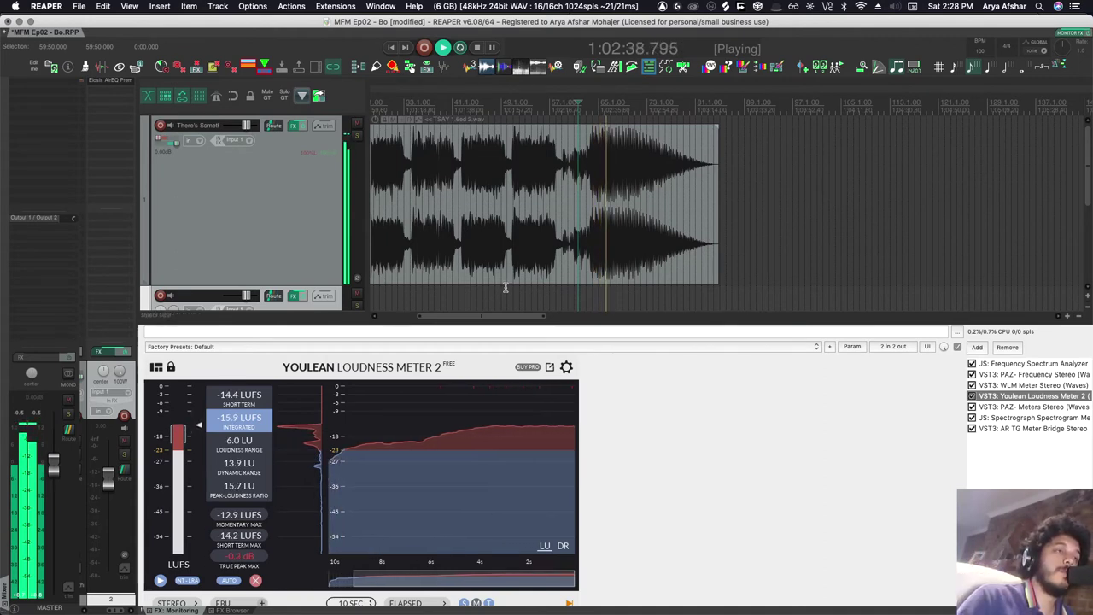
key("space")
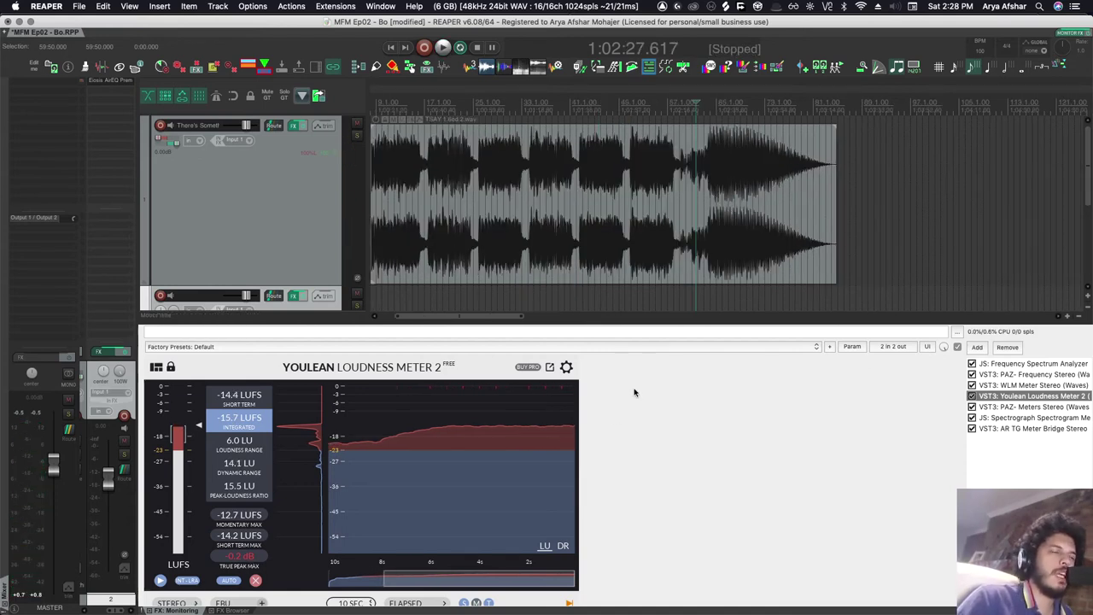
Split the mix just before bar 18 and at 1:01:01.489, and lower the item volume of the section between the splits
scroll(663, 310, "right", 2)
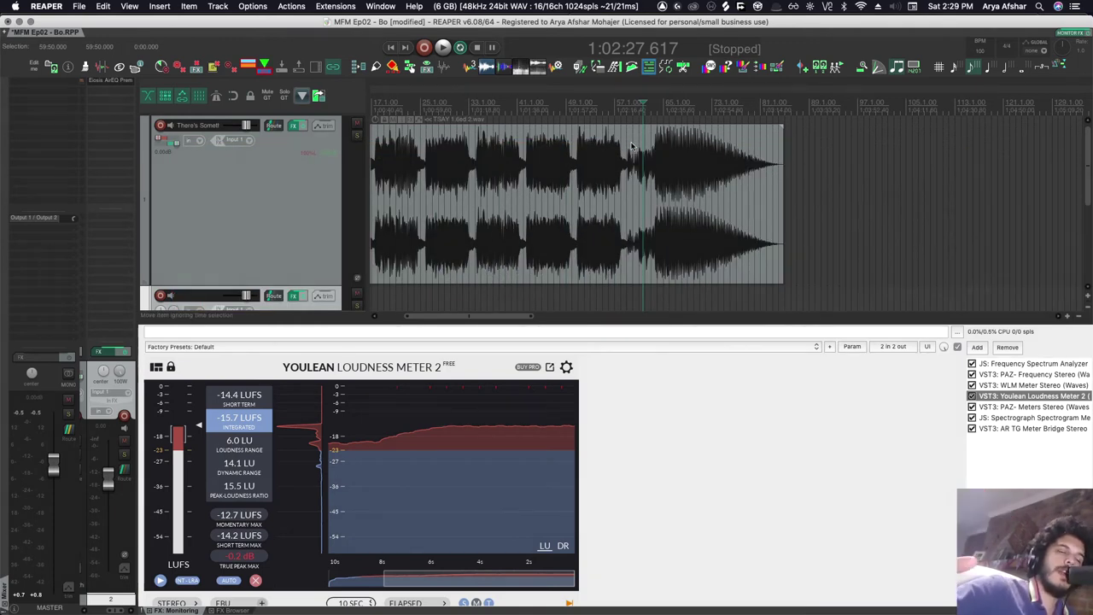
scroll(640, 153, "down", 3)
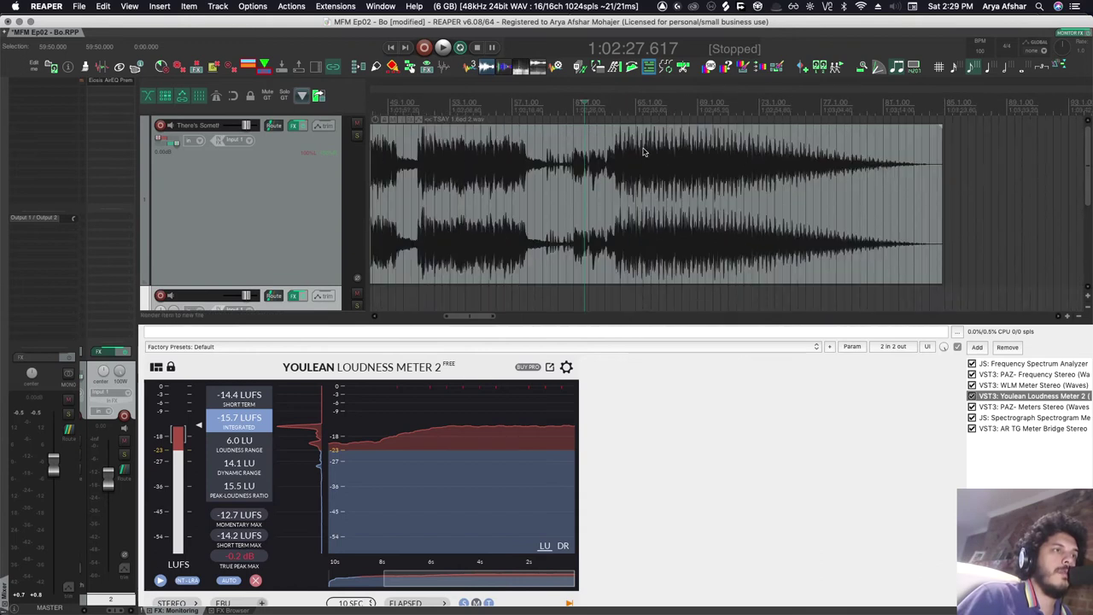
scroll(568, 183, "left", 2)
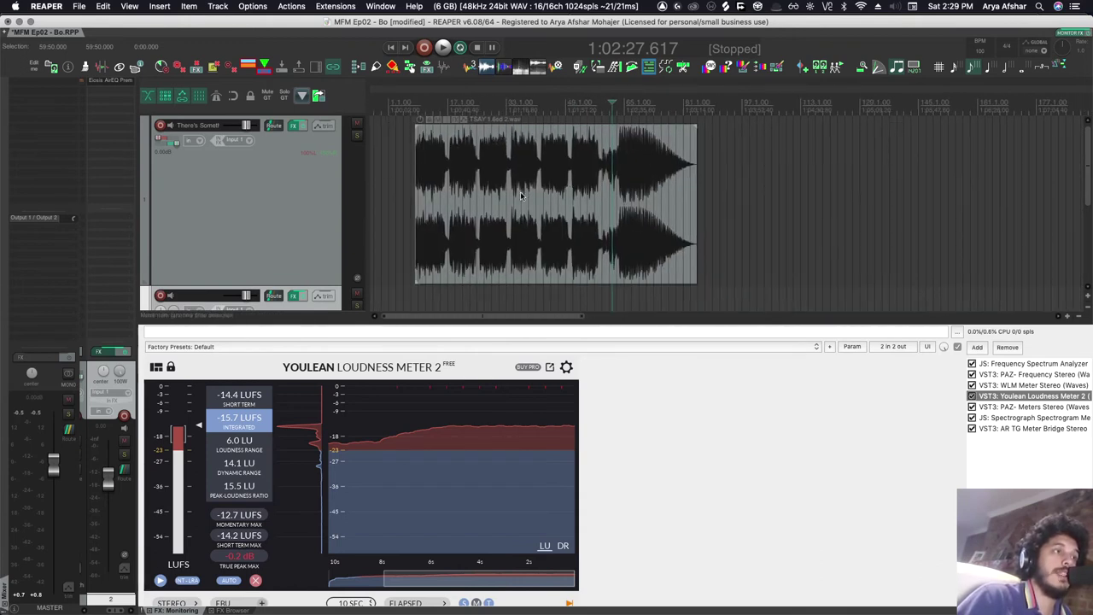
left_click(494, 177)
scroll(493, 176, "up", 5)
key("s")
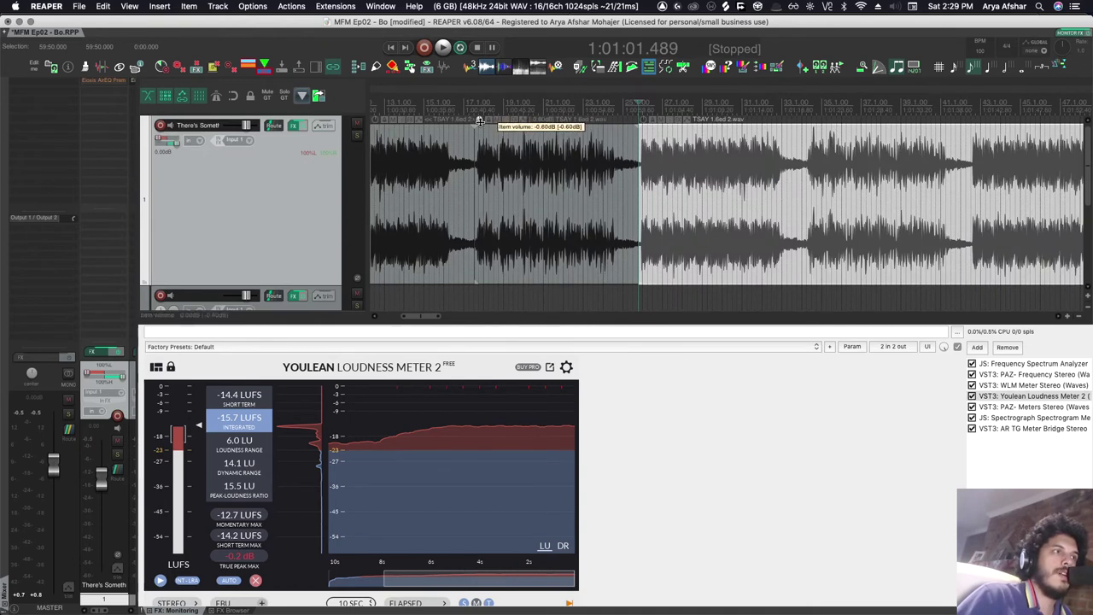
Play the build-up from bar 62 into the outro while checking its level in the loudness meter
scroll(499, 176, "down", 5)
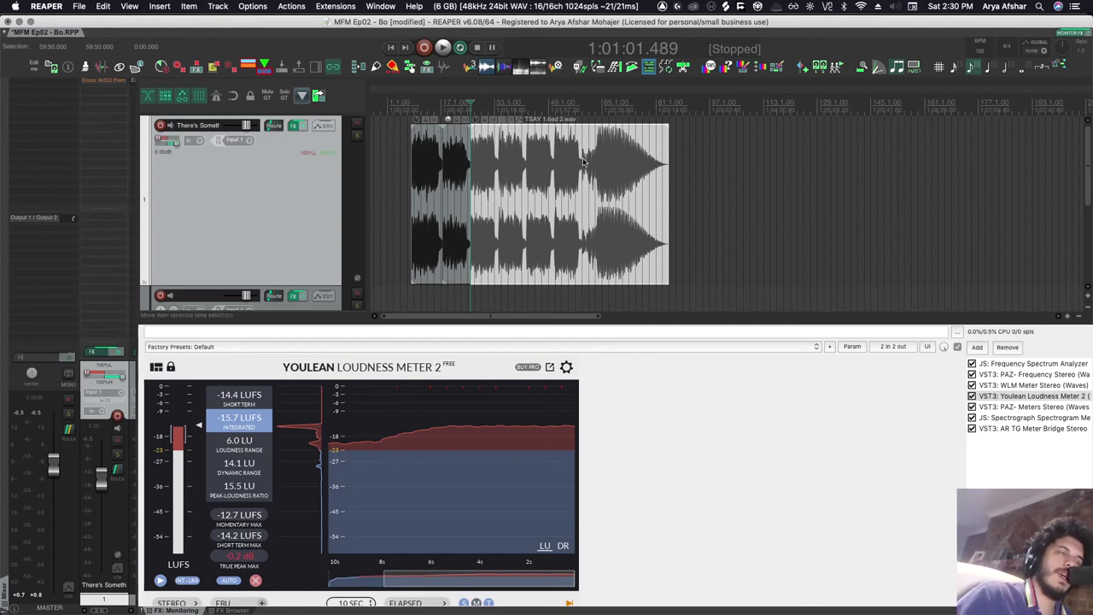
scroll(613, 195, "up", 5)
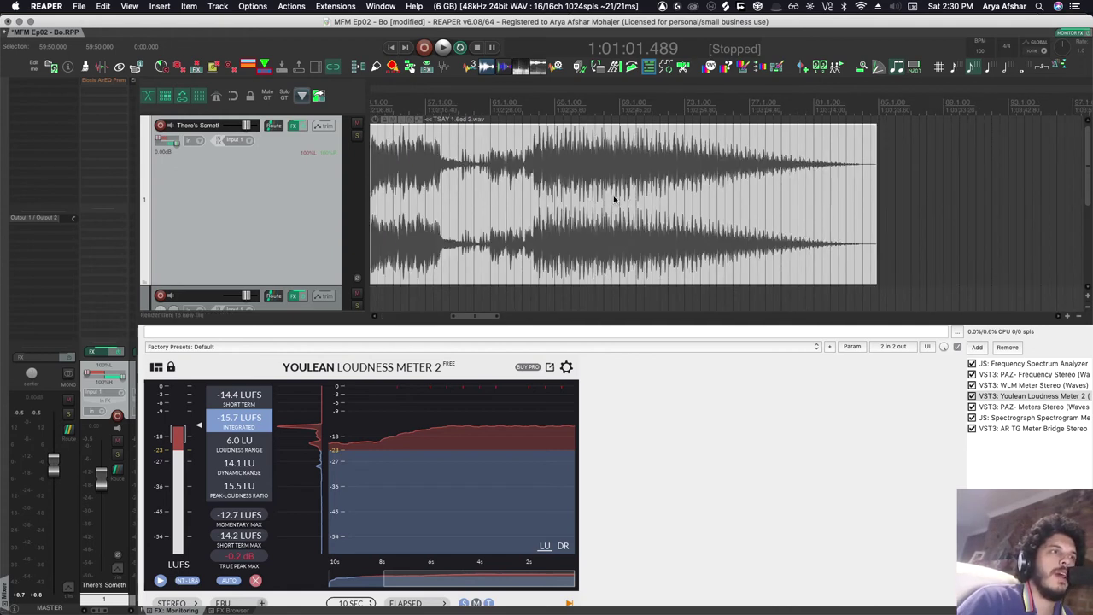
left_click(512, 107)
key("space")
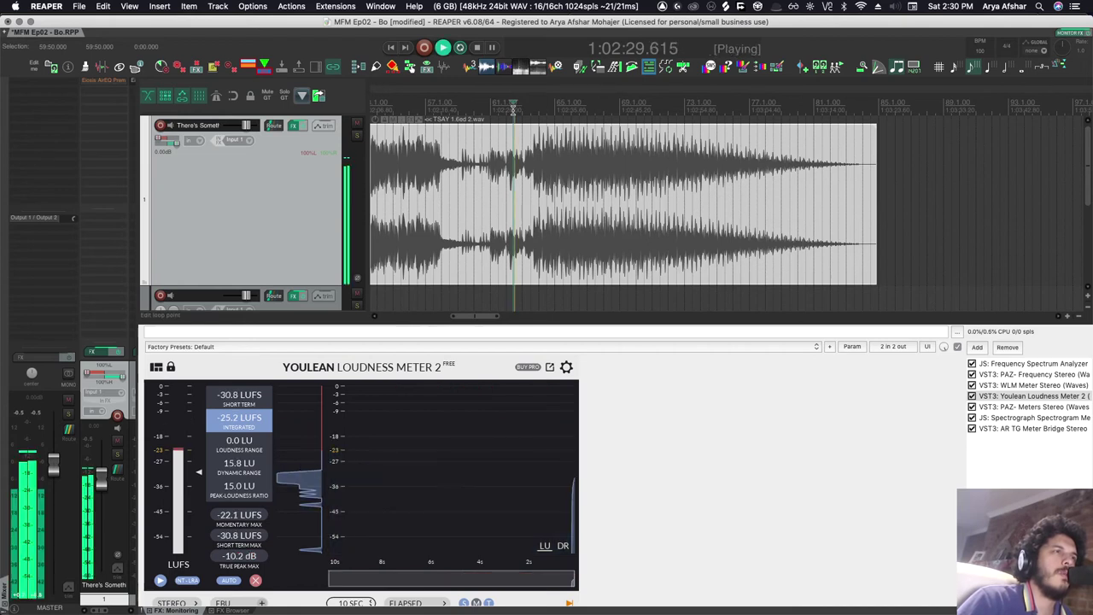
scroll(537, 177, "up", 4)
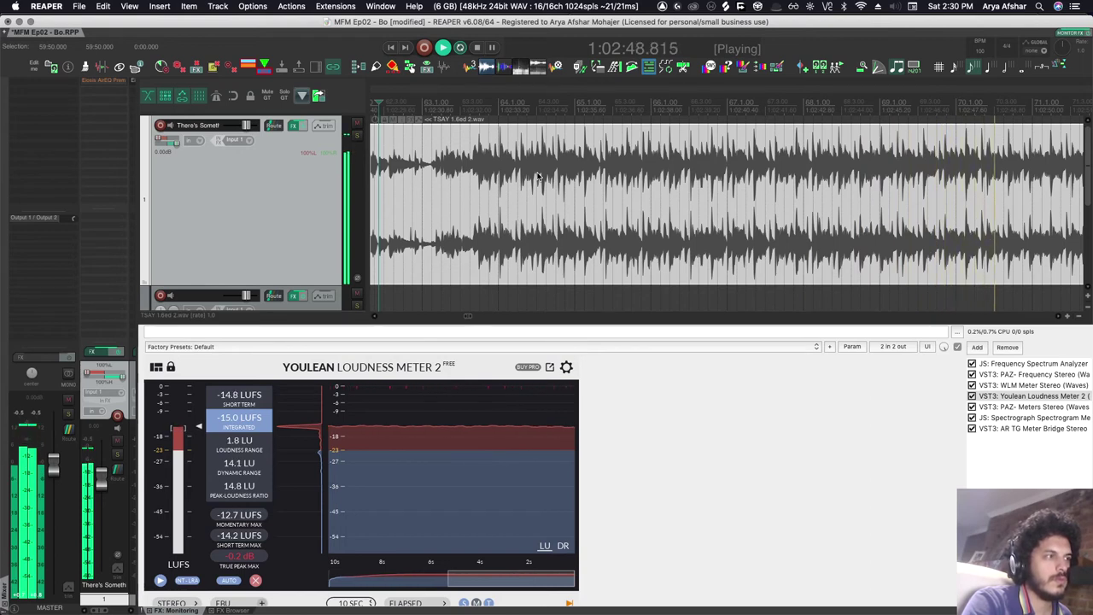
key("space")
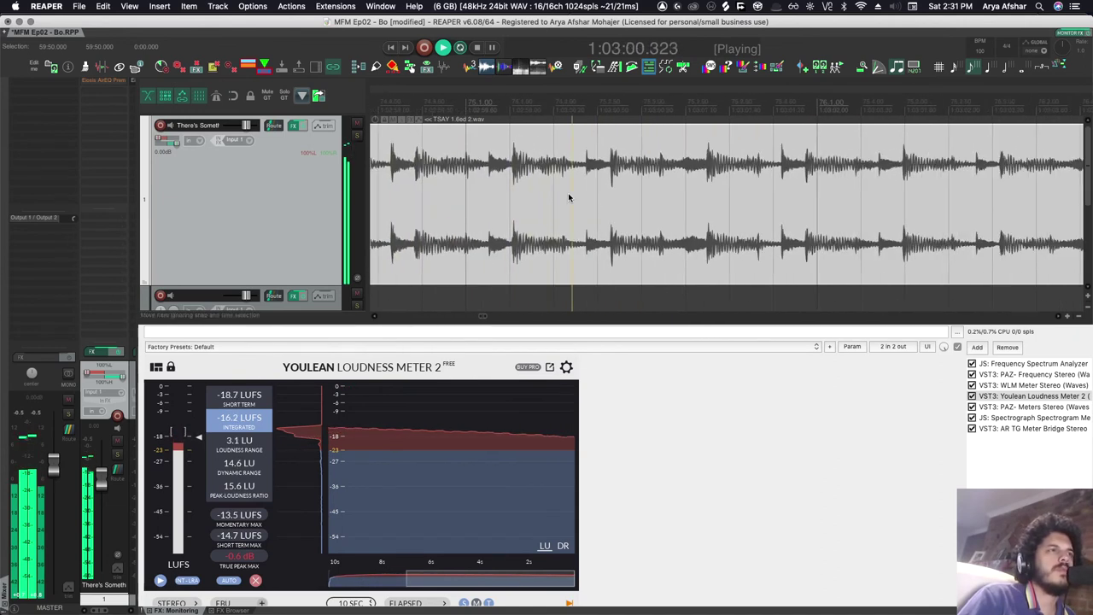
Show the Spectrograph Spectrogram Meter and watch the outro's fade-out play through to its end
scroll(569, 197, "down", 6)
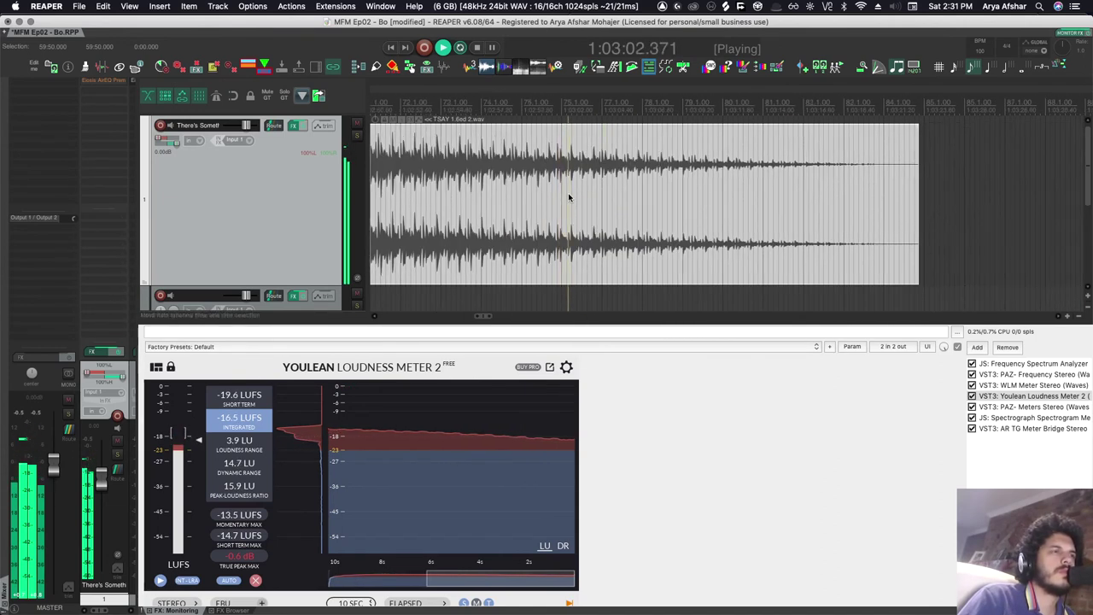
left_click(1028, 418)
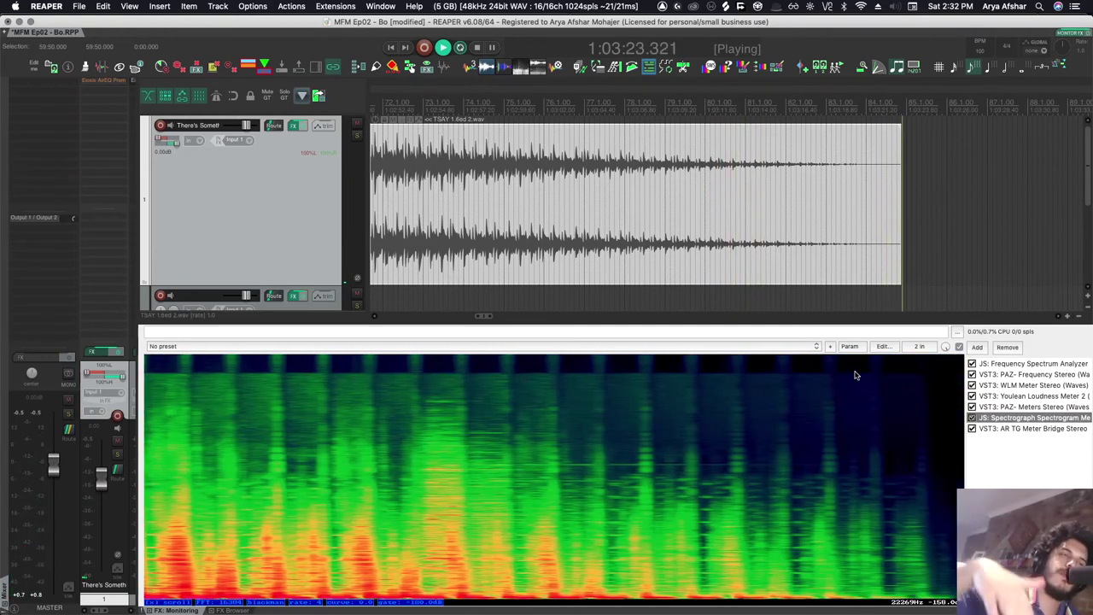
key("space")
Replay the fade-out from 1:02:58.542 and examine its frequency content in the spectrogram
left_click(659, 111)
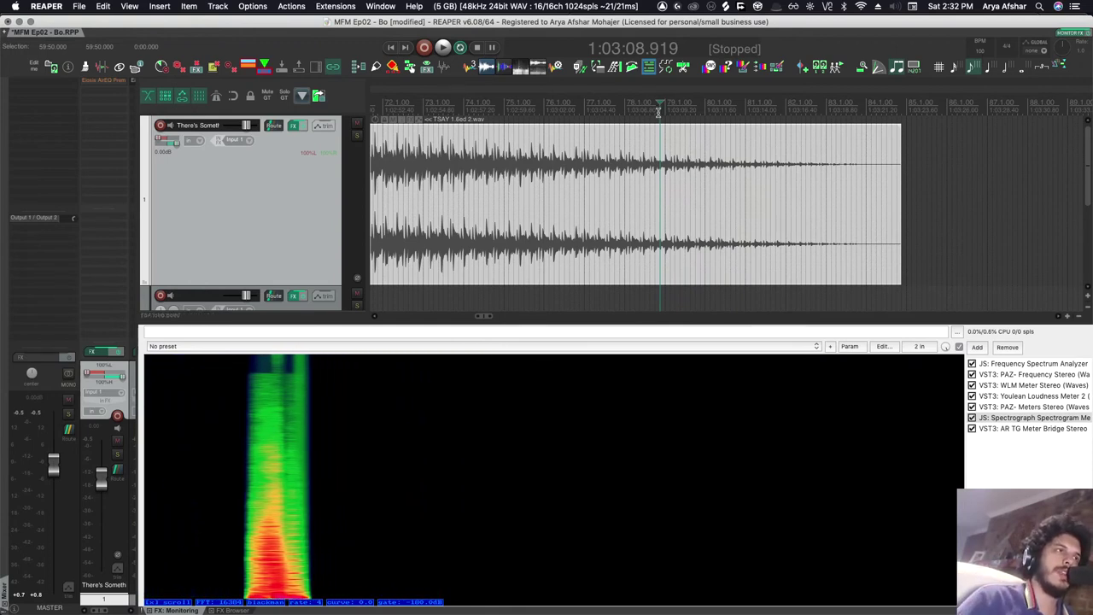
left_click(485, 106)
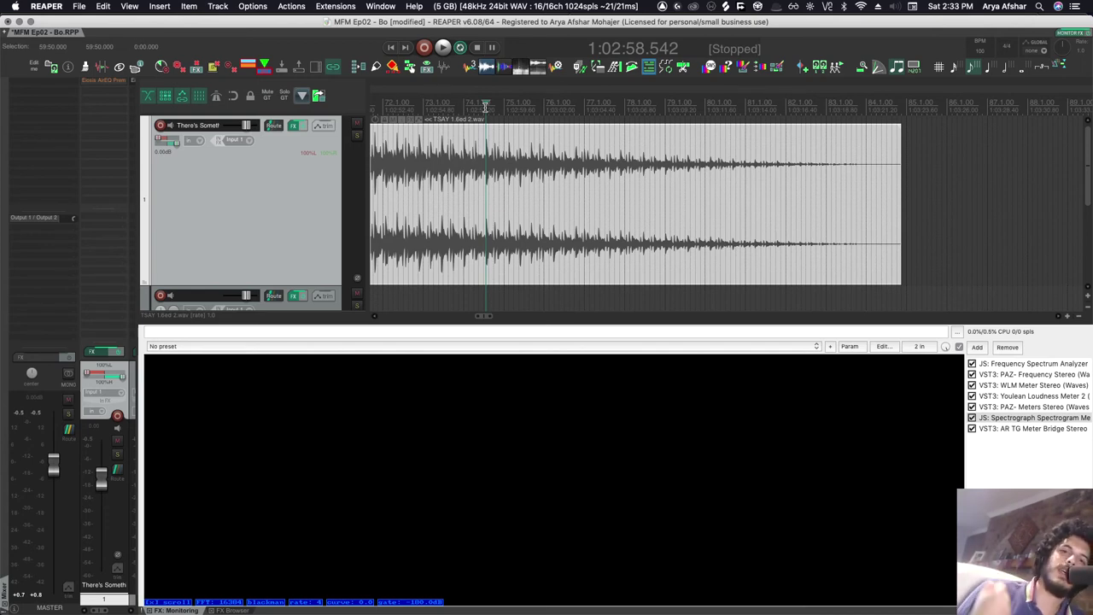
key("space")
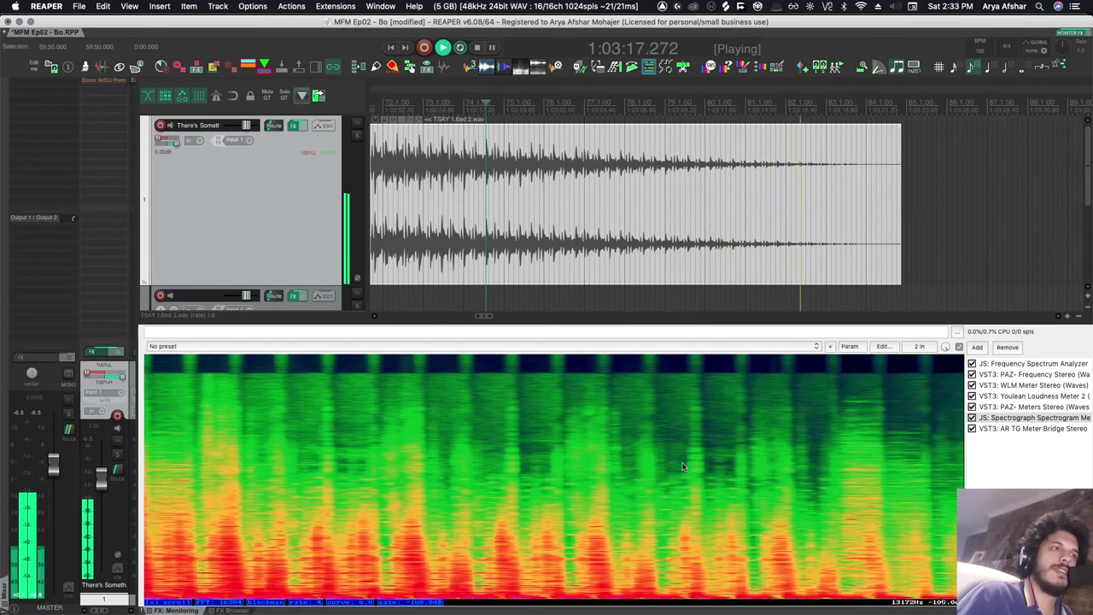
key("space")
Locate the click spike in bar 18 and split the mix item there, at 1:00:44.249
scroll(539, 292, "down", 5)
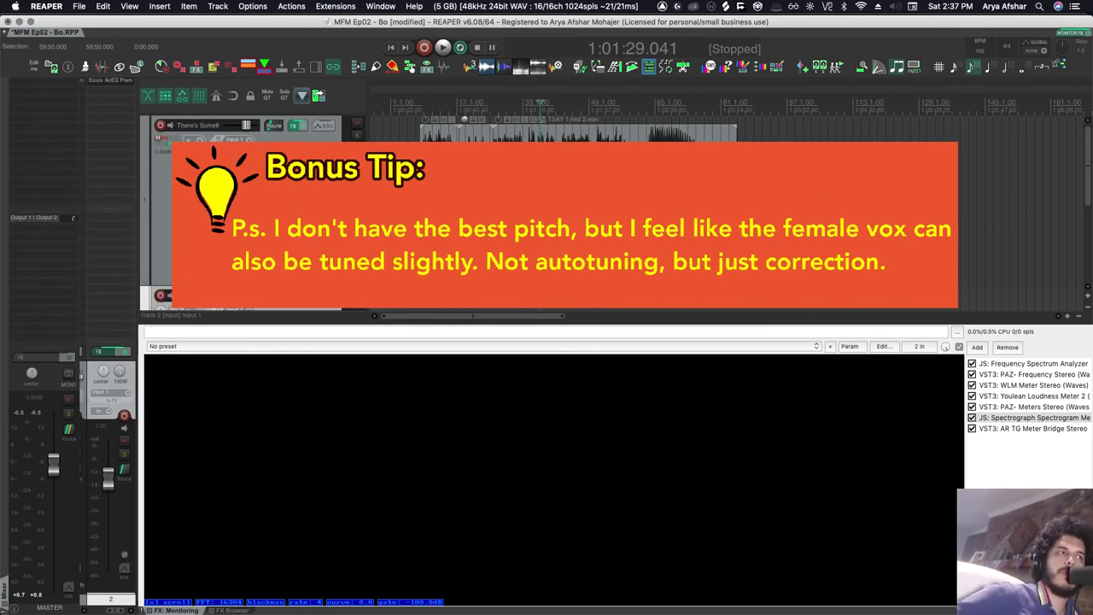
scroll(557, 210, "up", 6)
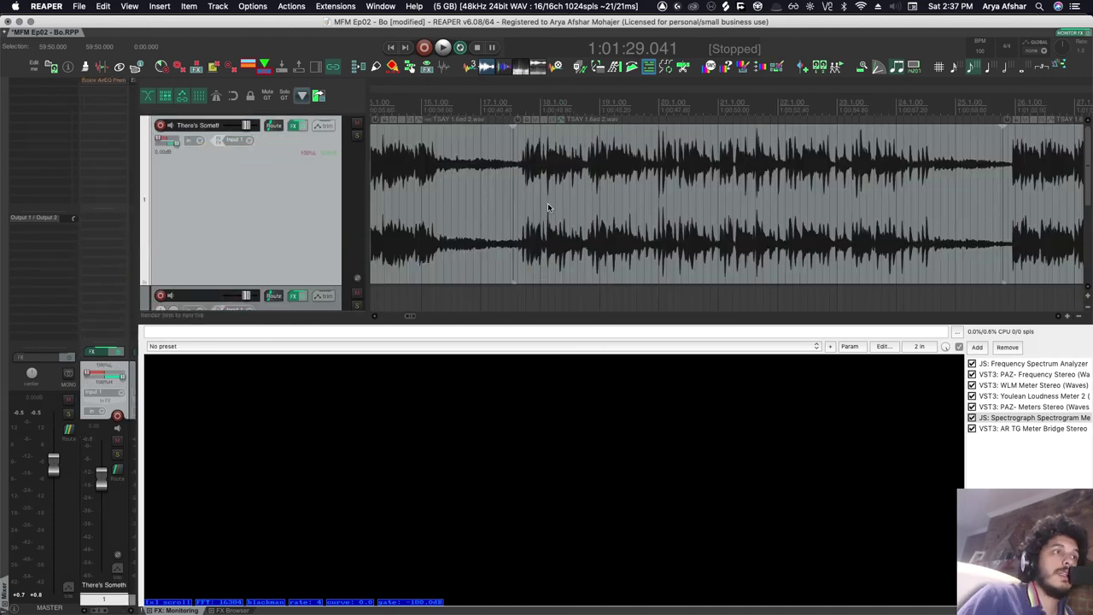
scroll(557, 212, "up", 6)
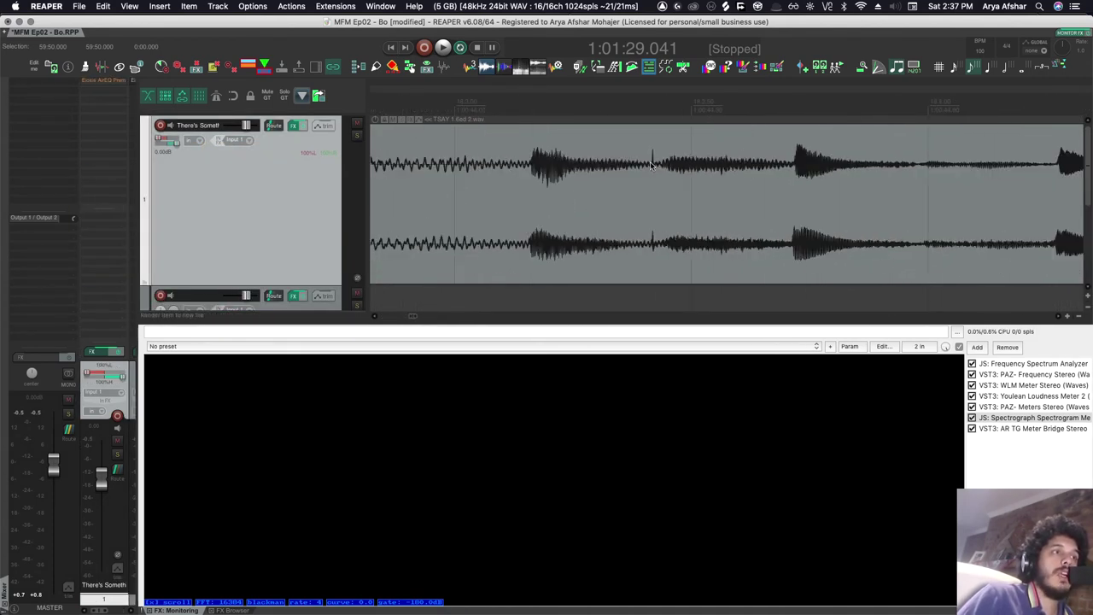
scroll(639, 172, "down", 6)
scroll(632, 175, "up", 4)
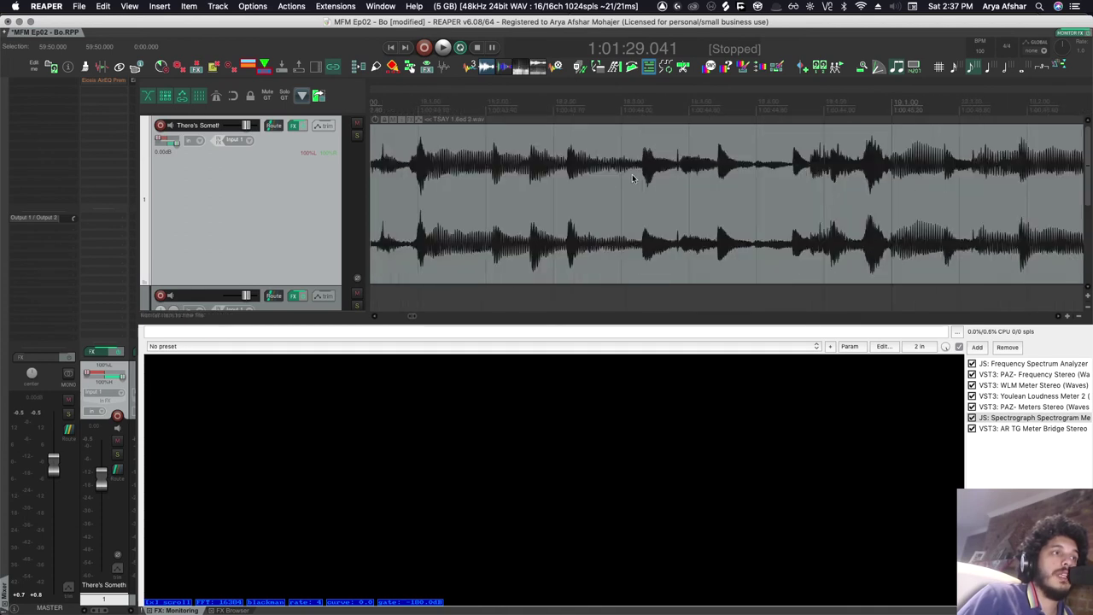
scroll(670, 166, "up", 4)
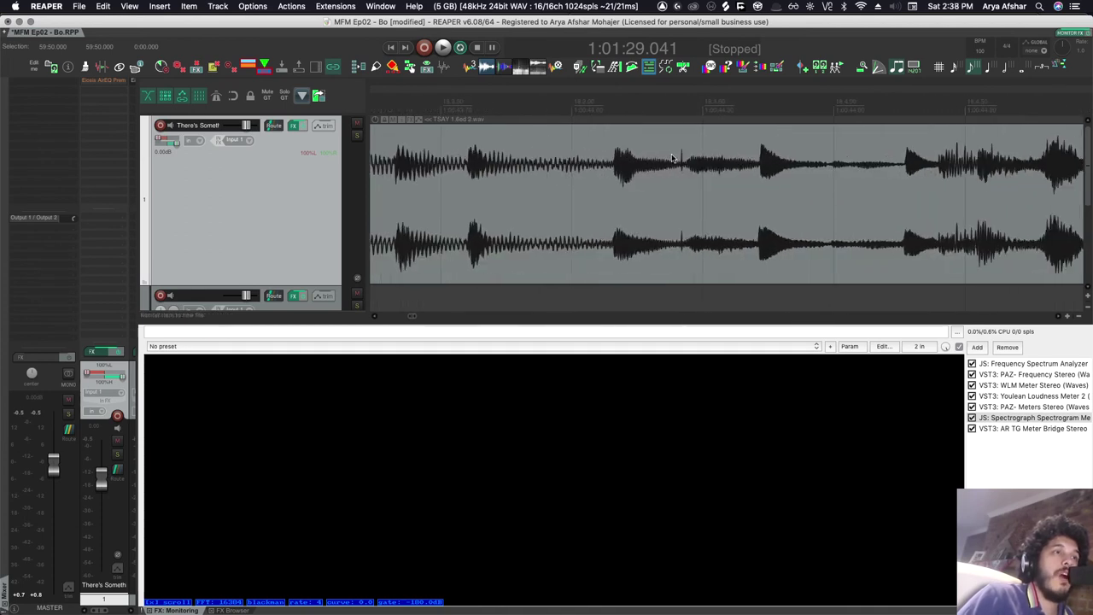
scroll(674, 177, "up", 1)
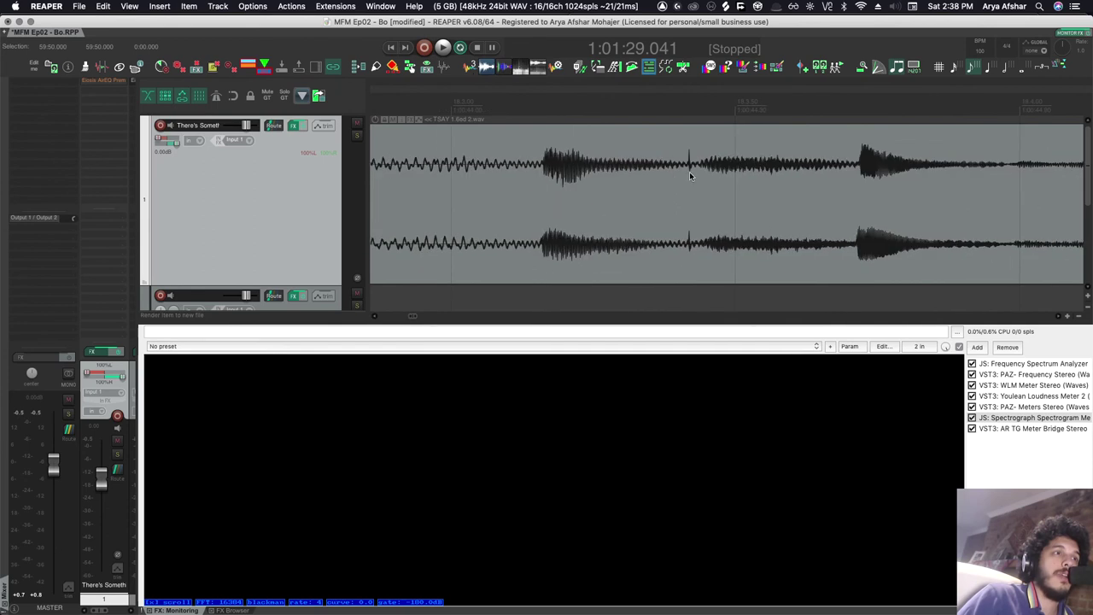
left_click(689, 172)
scroll(729, 177, "down", 3)
key("s")
scroll(729, 178, "down", 2)
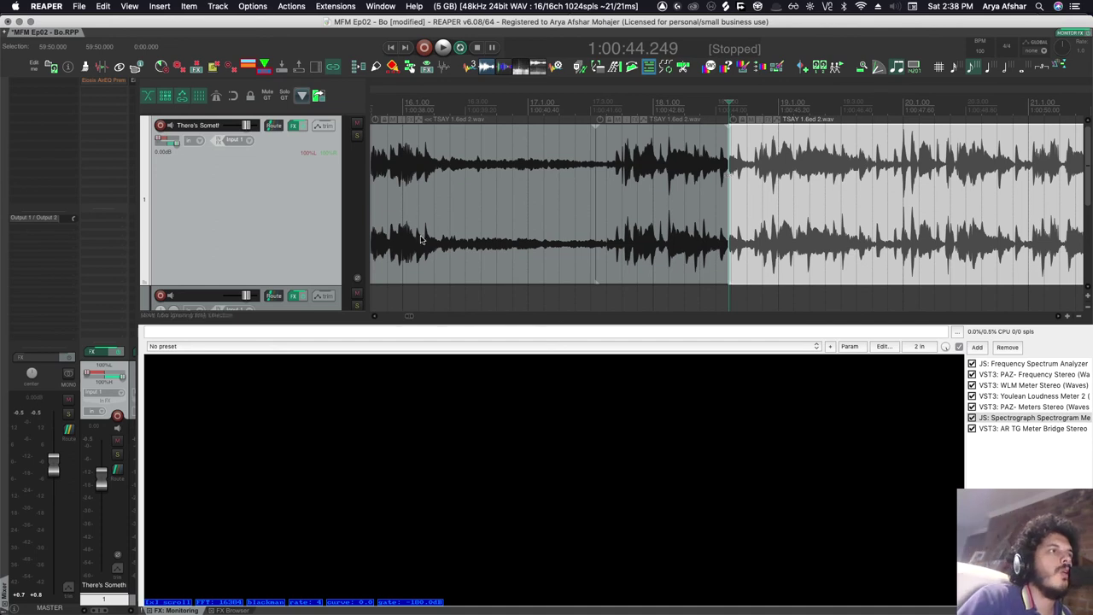
Examine the waveform across the later sections, the transition into bar 64, and the outro's fade-out against the whole mix
scroll(420, 239, "down", 5)
scroll(423, 239, "right", 10)
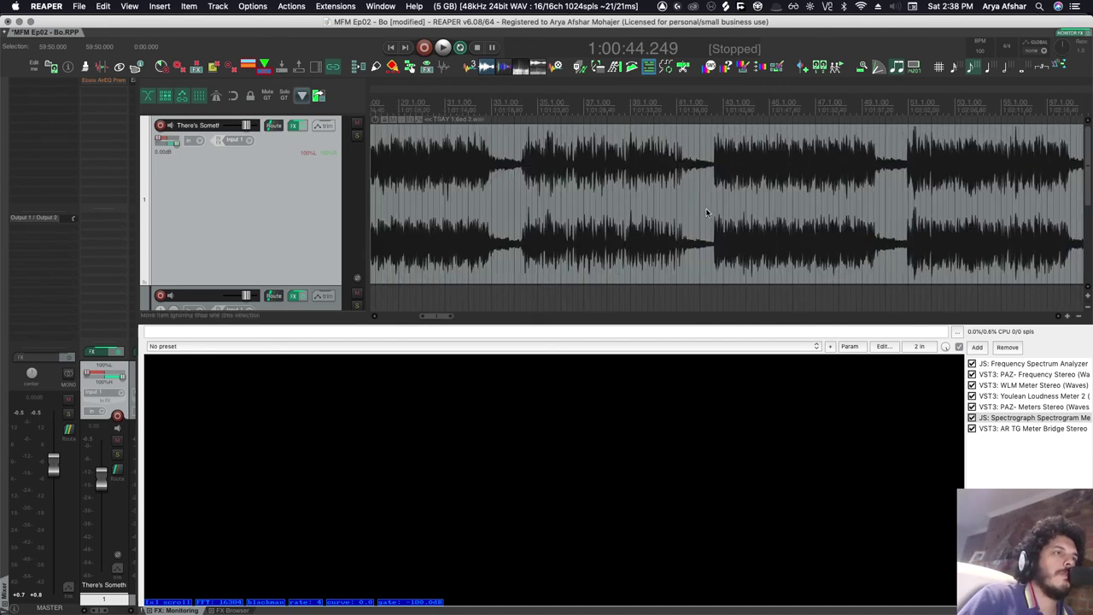
scroll(707, 214, "down", 3)
scroll(707, 213, "down", 5)
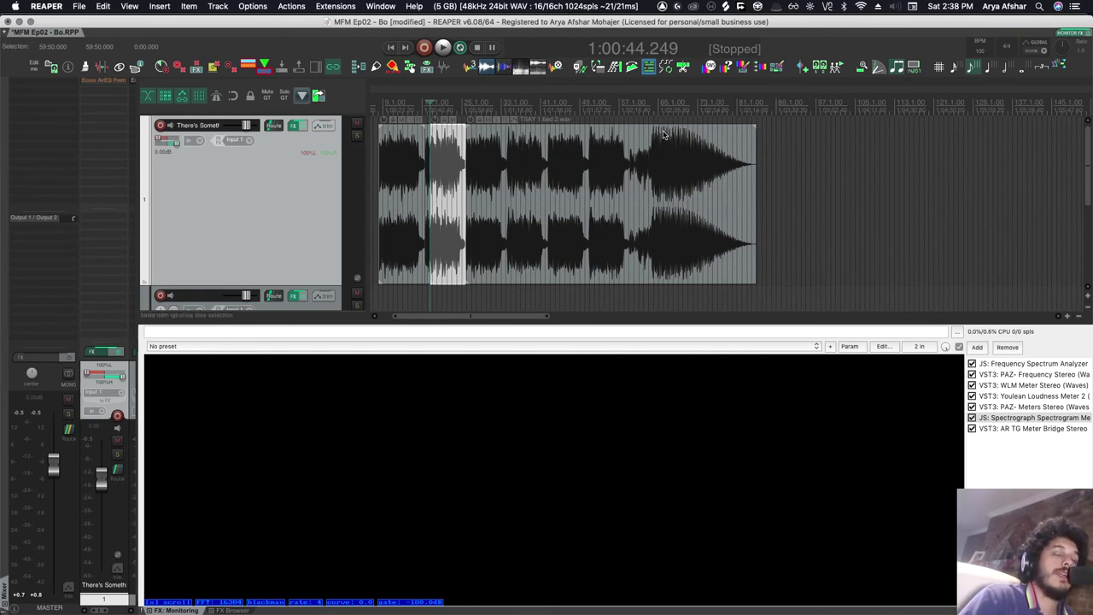
scroll(658, 136, "up", 5)
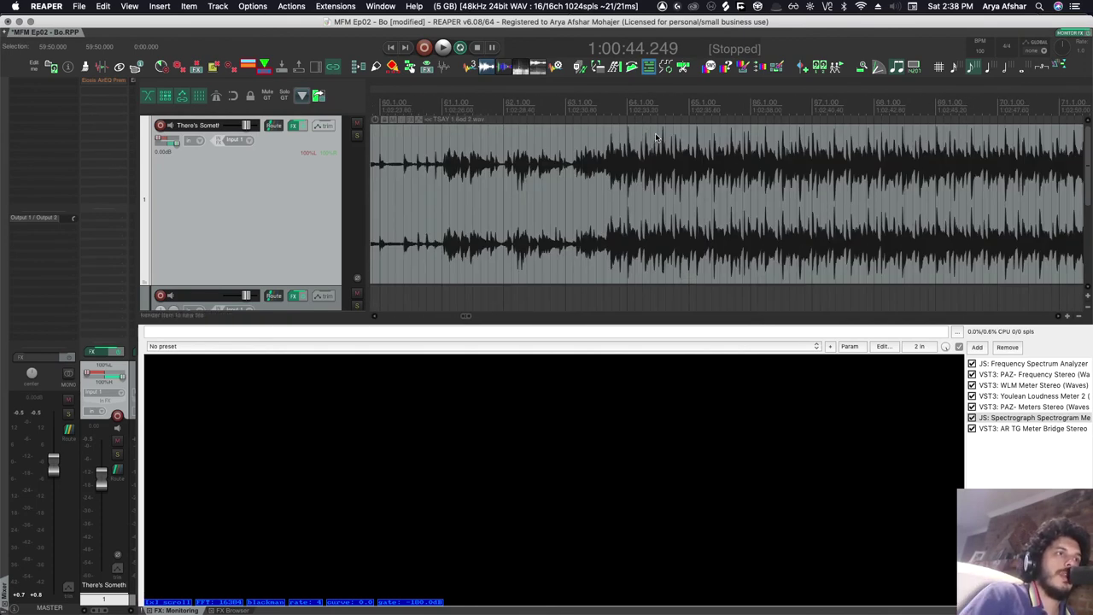
scroll(457, 151, "down", 1)
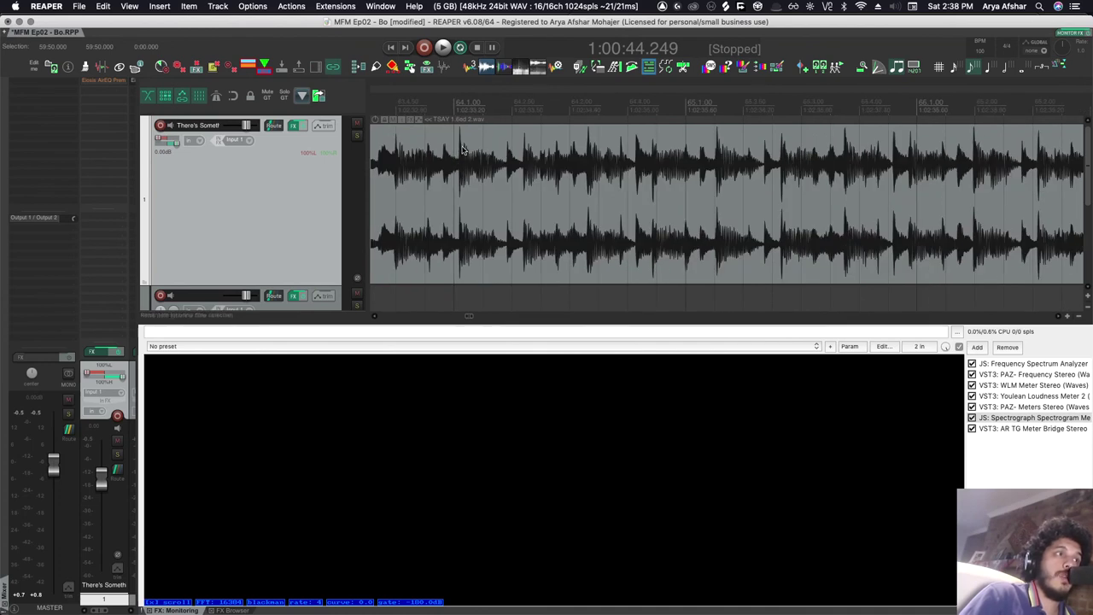
scroll(462, 150, "down", 5)
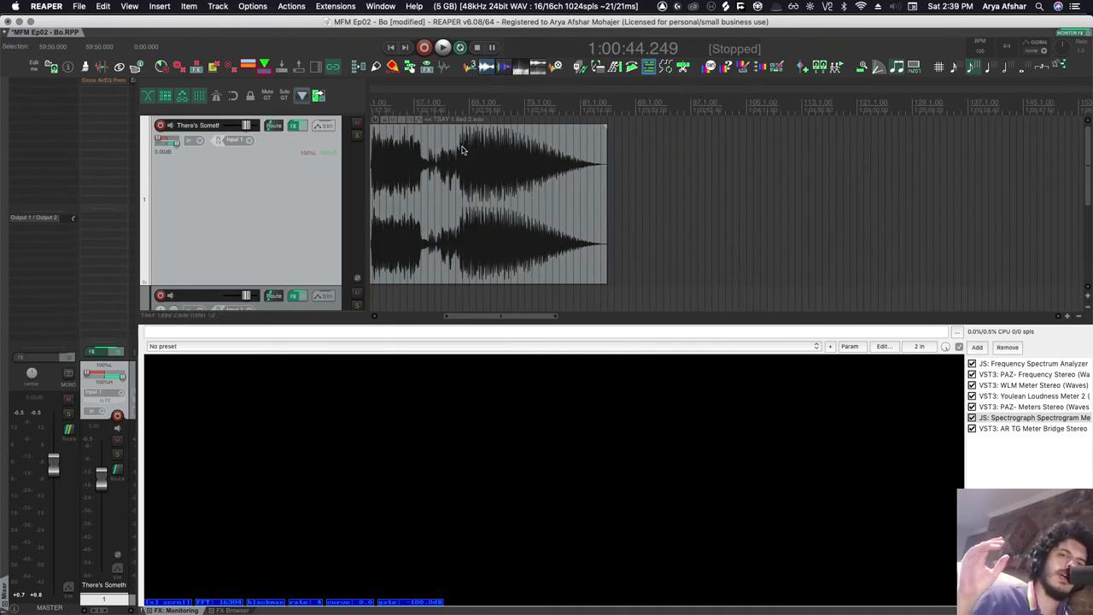
scroll(462, 150, "down", 3)
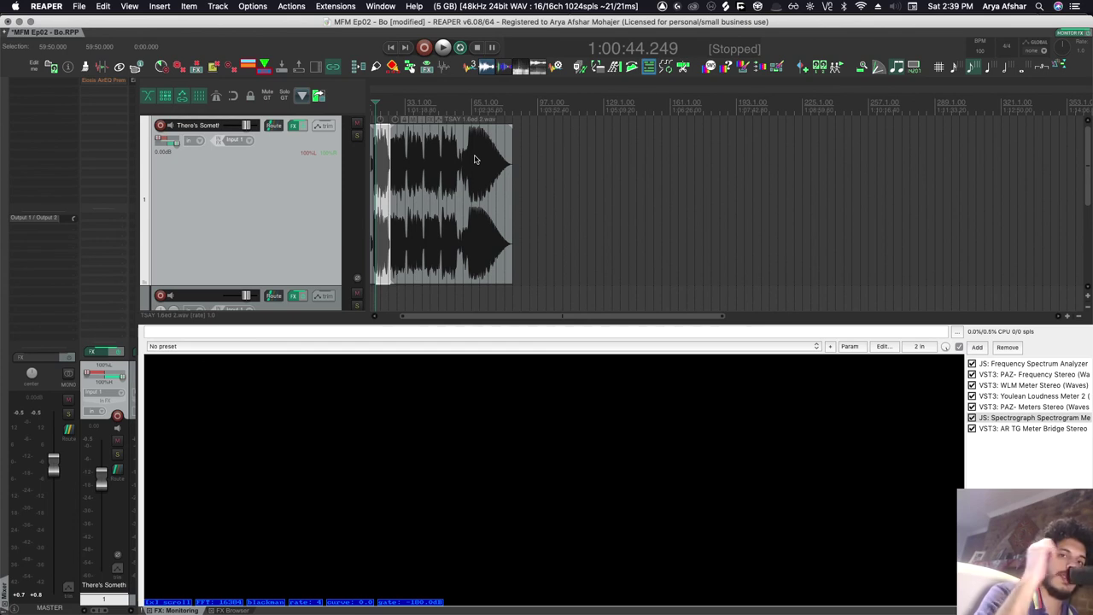
scroll(513, 179, "up", 2)
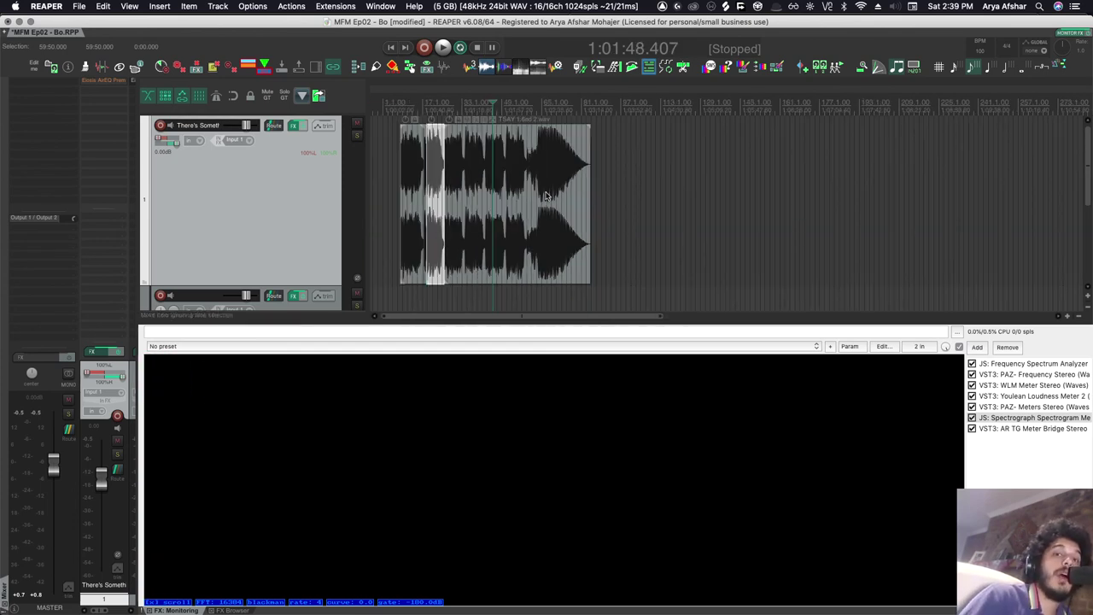